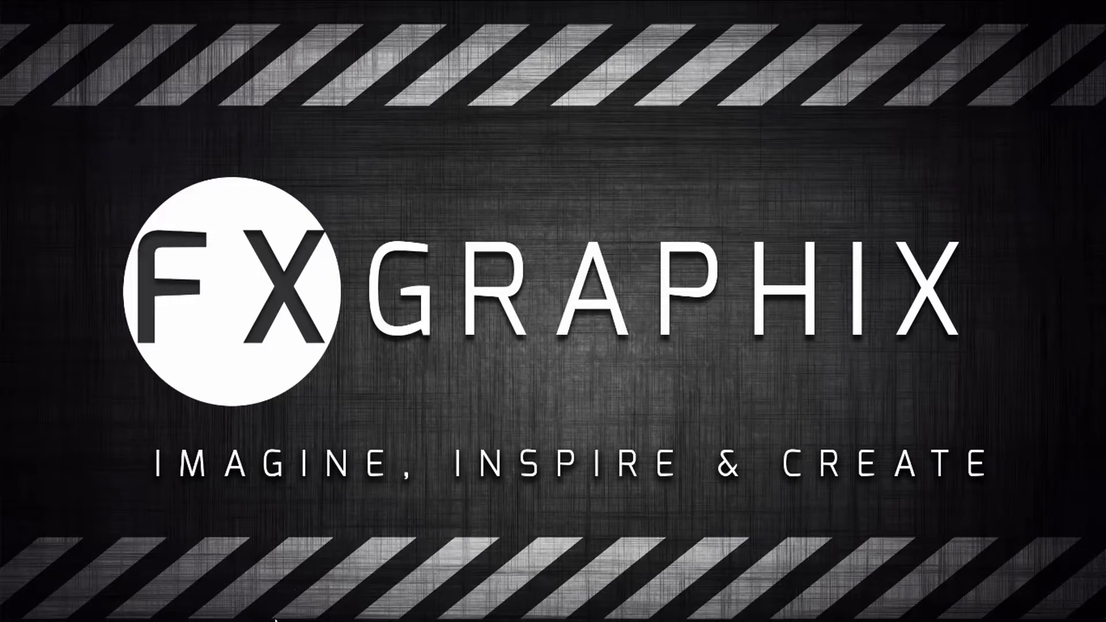
Create a polygon cylinder resting on the grid with 8 axis subdivisions
{"action": "left_click", "coordinate": [341, 562]}
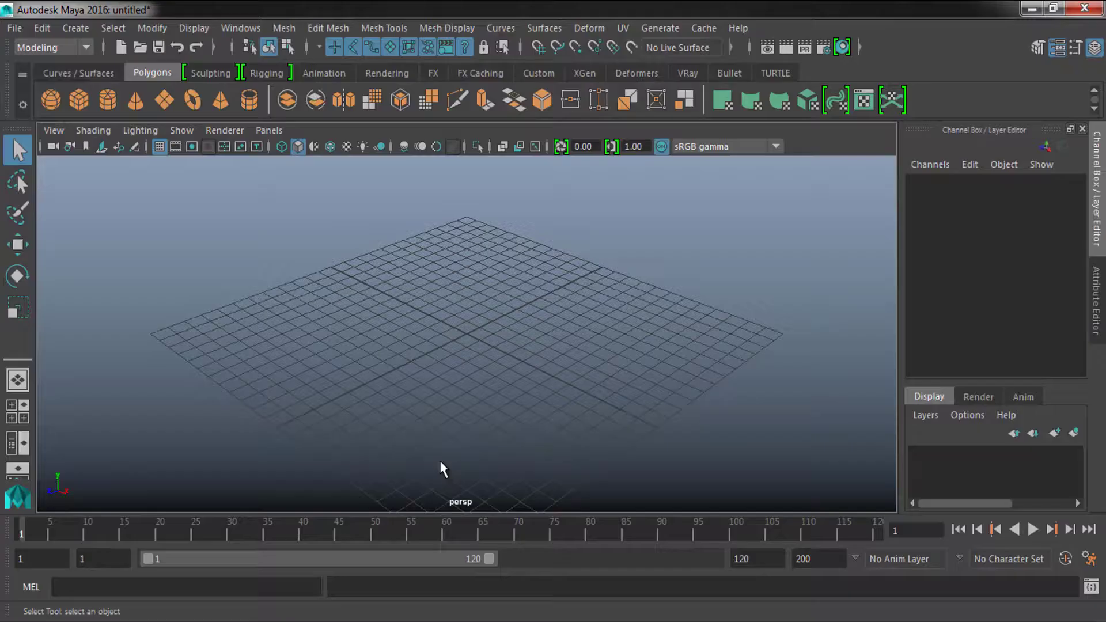
{"action": "mouse_move", "coordinate": [487, 303]}
{"action": "left_mouse_down", "text": "alt"}
{"action": "mouse_move", "coordinate": [538, 311]}
{"action": "mouse_move", "coordinate": [388, 316]}
{"action": "mouse_move", "coordinate": [445, 452]}
{"action": "mouse_move", "coordinate": [525, 315]}
{"action": "mouse_move", "coordinate": [624, 323]}
{"action": "mouse_move", "coordinate": [563, 315]}
{"action": "left_mouse_up", "text": "alt"}
{"action": "left_click", "coordinate": [108, 99]}
{"action": "key", "text": "w"}
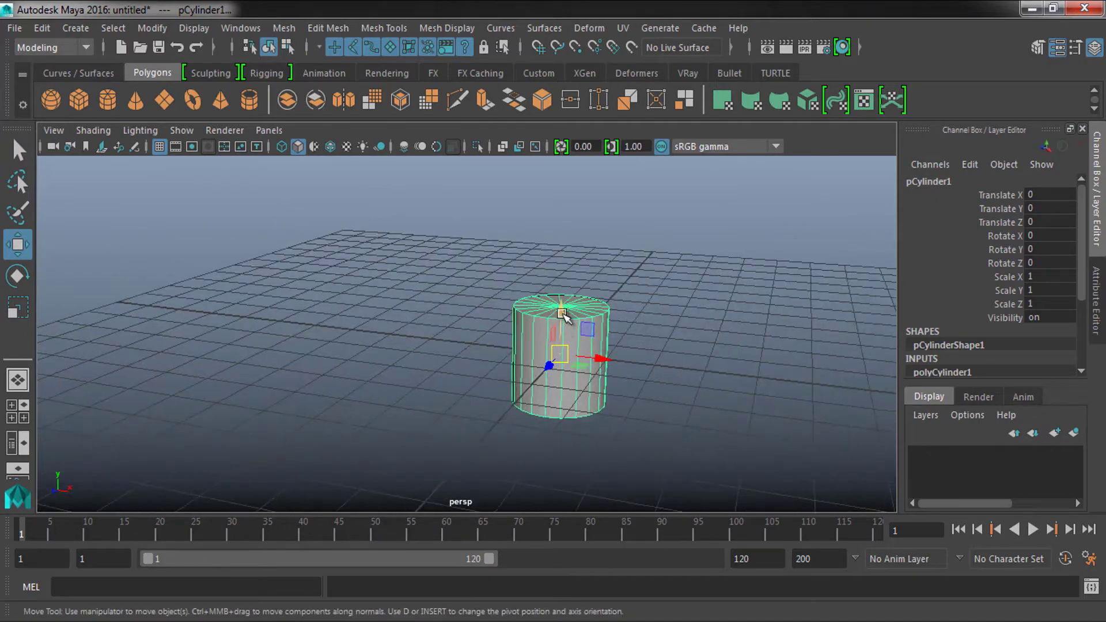
{"action": "left_click_drag", "start_coordinate": [567, 272], "coordinate": [567, 277]}
{"action": "mouse_move", "coordinate": [567, 276]}
{"action": "left_mouse_down", "text": "alt"}
{"action": "mouse_move", "coordinate": [581, 353]}
{"action": "mouse_move", "coordinate": [553, 369]}
{"action": "left_mouse_up", "text": "alt"}
{"action": "left_click", "coordinate": [943, 373]}
{"action": "left_click", "coordinate": [997, 413]}
{"action": "middle_click_drag", "start_coordinate": [633, 375], "coordinate": [587, 375]}
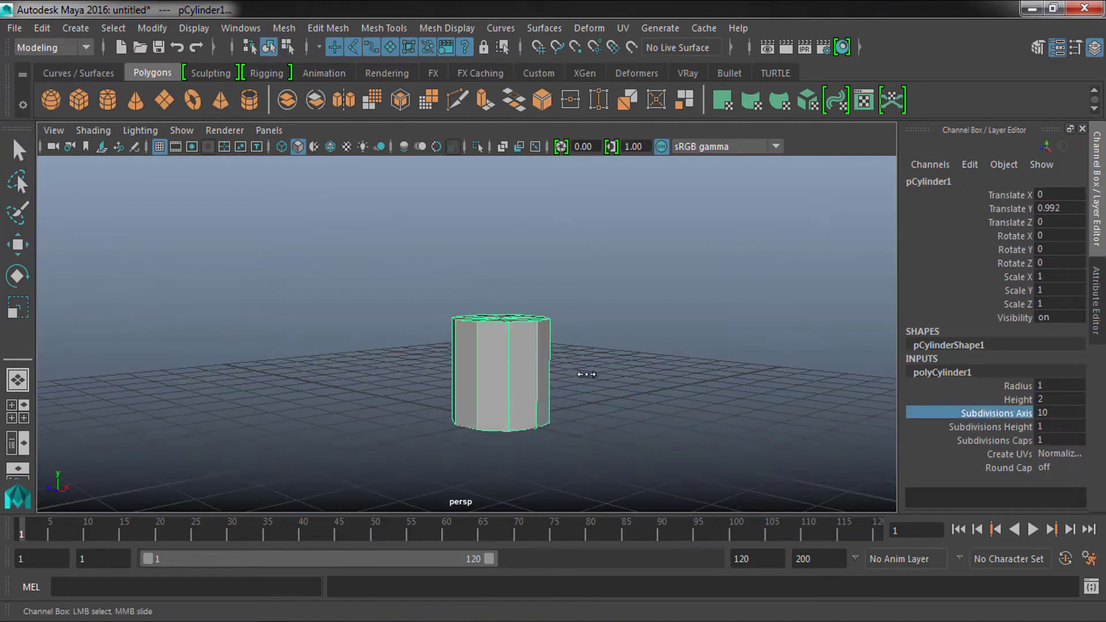
{"action": "left_click_drag", "start_coordinate": [534, 378], "coordinate": [495, 222], "text": "alt"}
Scale the cylinder's bottom vertices wider to flare the base
{"action": "key", "text": "space"}
{"action": "key", "text": "space"}
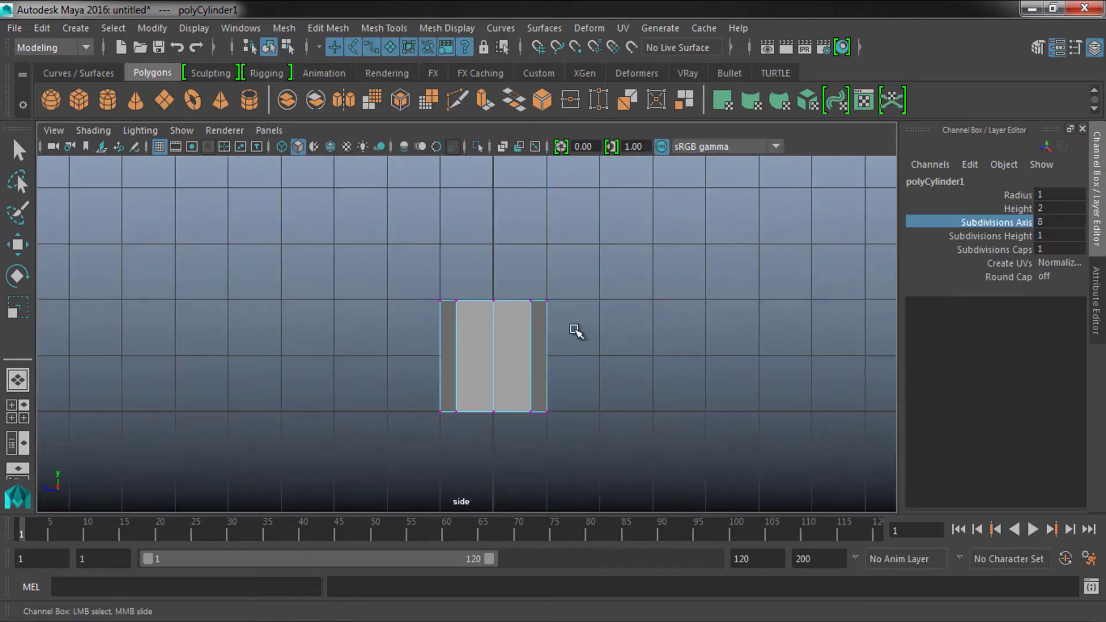
{"action": "key", "text": "F9"}
{"action": "mouse_move", "coordinate": [551, 346]}
{"action": "left_mouse_down"}
{"action": "mouse_move", "coordinate": [435, 383]}
{"action": "mouse_move", "coordinate": [521, 390]}
{"action": "left_mouse_up"}
{"action": "key", "text": "space"}
{"action": "key", "text": "space"}
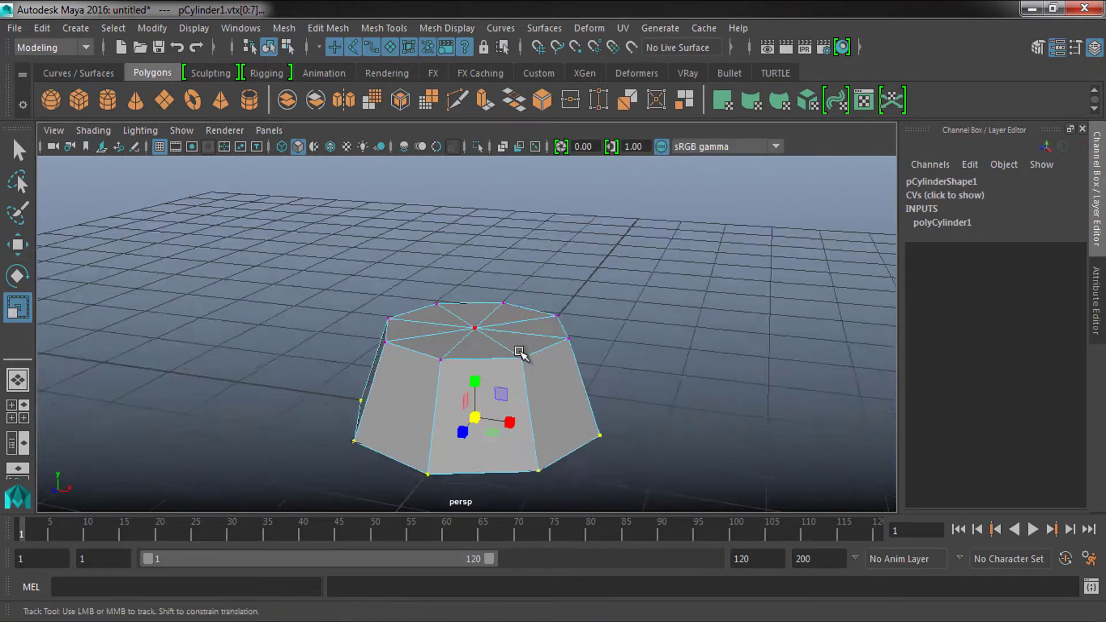
{"action": "left_click_drag", "start_coordinate": [346, 288], "coordinate": [634, 340]}
{"action": "key", "text": "w"}
Extrude the top face far upward and scale it down into a tapering trunk
{"action": "key", "text": "space"}
{"action": "key", "text": "ctrl+F11"}
{"action": "left_click_drag", "start_coordinate": [634, 437], "coordinate": [655, 444], "text": "alt"}
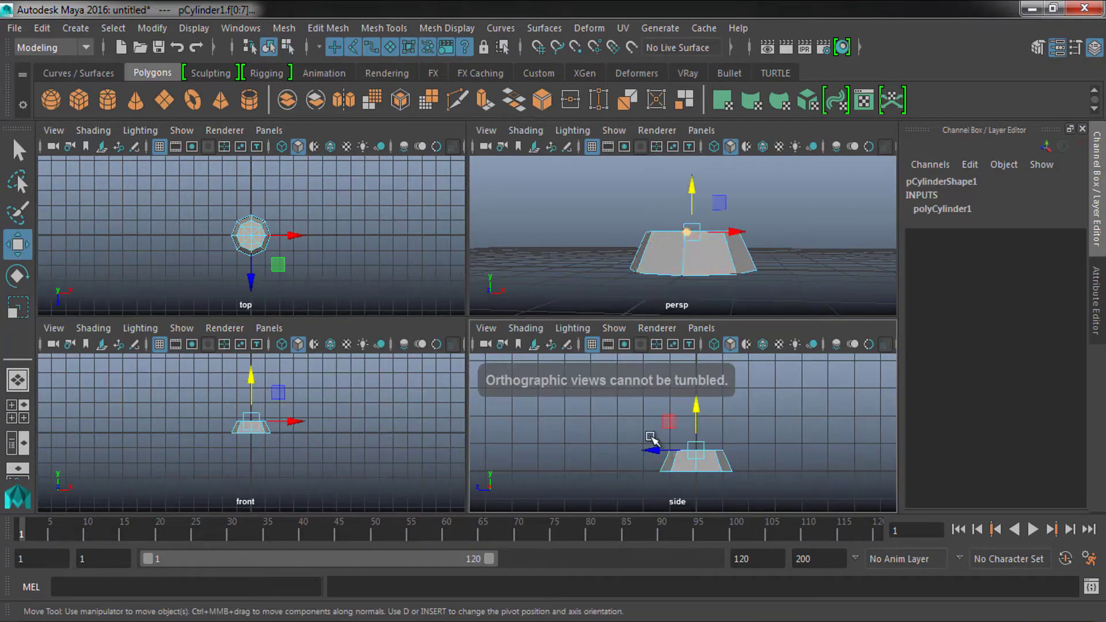
{"action": "key", "text": "space"}
{"action": "left_click_drag", "start_coordinate": [522, 369], "coordinate": [526, 344], "text": "alt"}
{"action": "key", "text": "space"}
{"action": "key", "text": "space"}
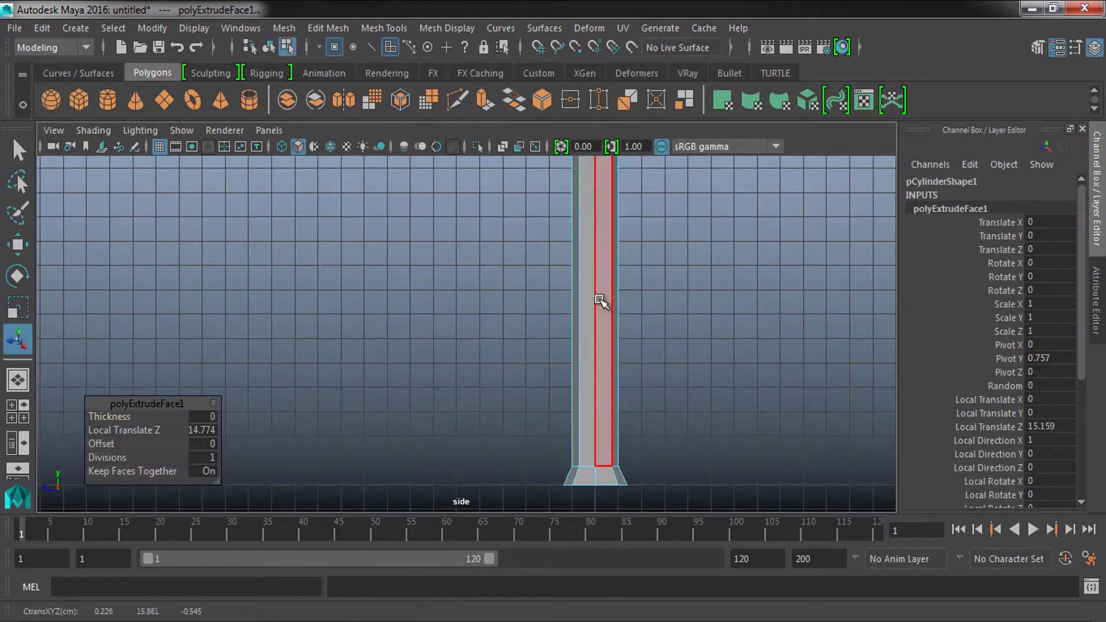
{"action": "left_click_drag", "start_coordinate": [600, 301], "coordinate": [568, 163]}
{"action": "key", "text": "r"}
{"action": "left_click_drag", "start_coordinate": [559, 239], "coordinate": [519, 242]}
{"action": "key", "text": "space"}
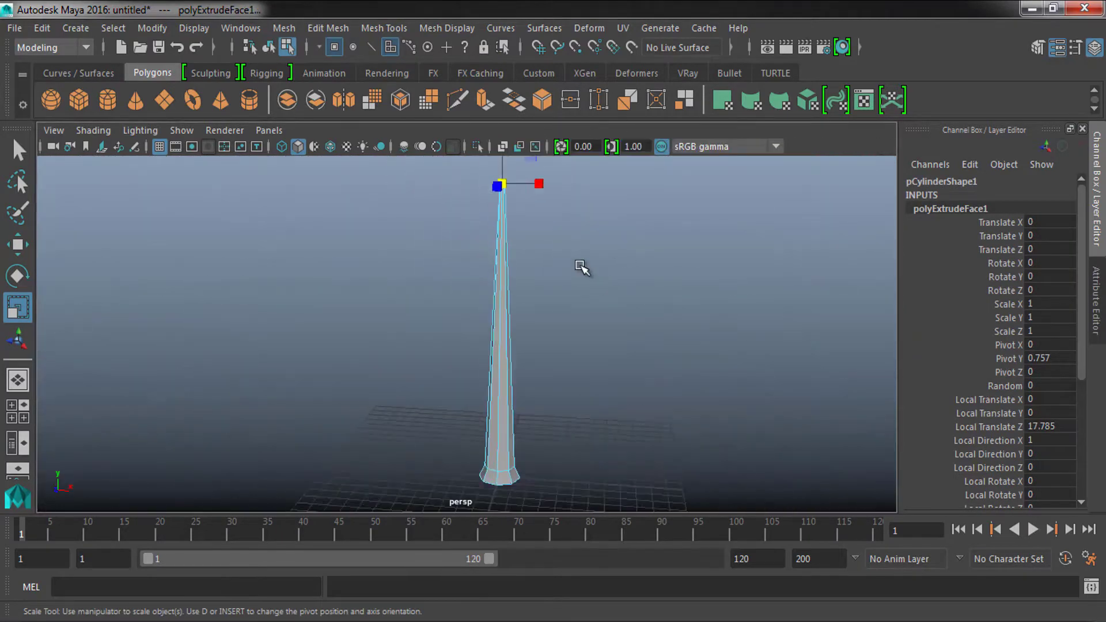
{"action": "key", "text": "space"}
{"action": "key", "text": "space"}
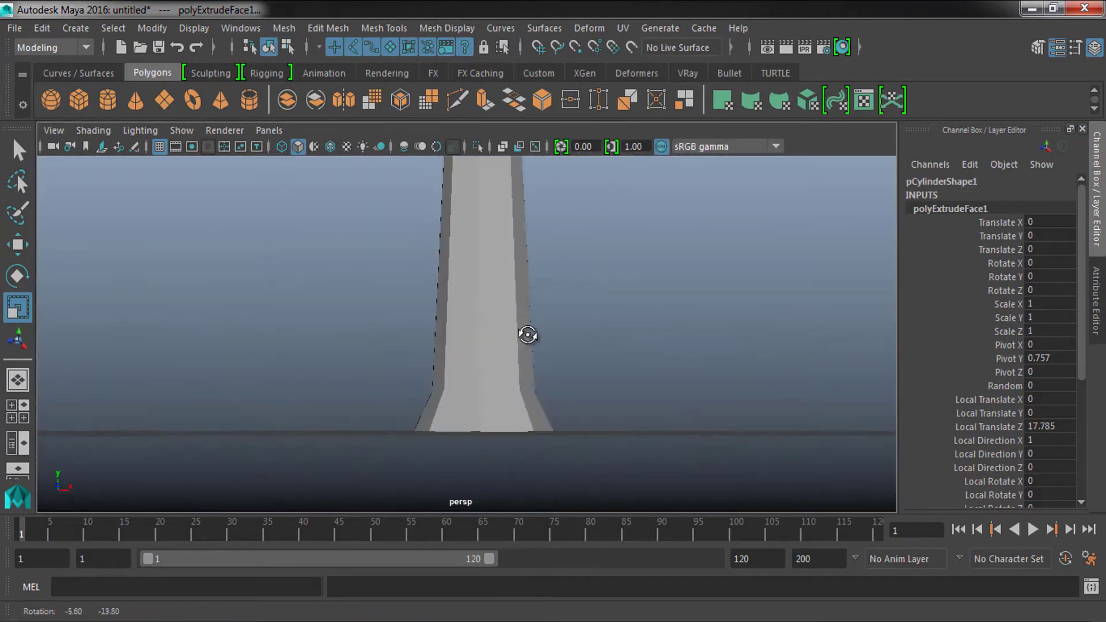
{"action": "key", "text": "F8"}
{"action": "key", "text": "space"}
{"action": "key", "text": "space"}
{"action": "key", "text": "F8"}
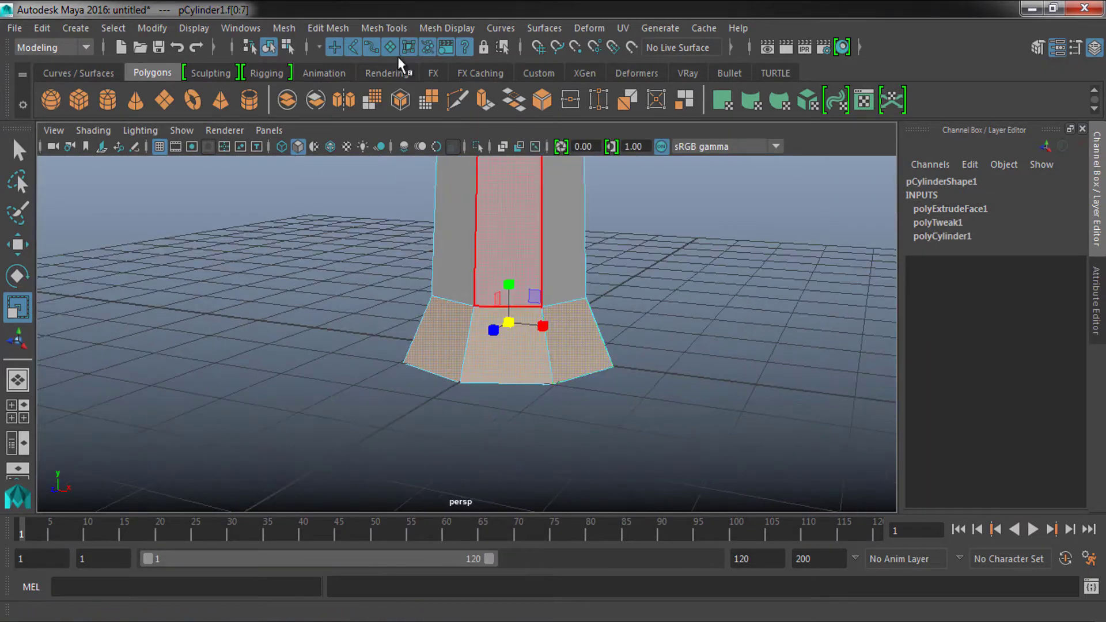
Extrude the base side faces separately (Keep Faces Together off) and push them outward into roots
{"action": "left_click", "coordinate": [325, 29]}
{"action": "right_click_drag", "start_coordinate": [530, 333], "coordinate": [573, 420], "text": "shift"}
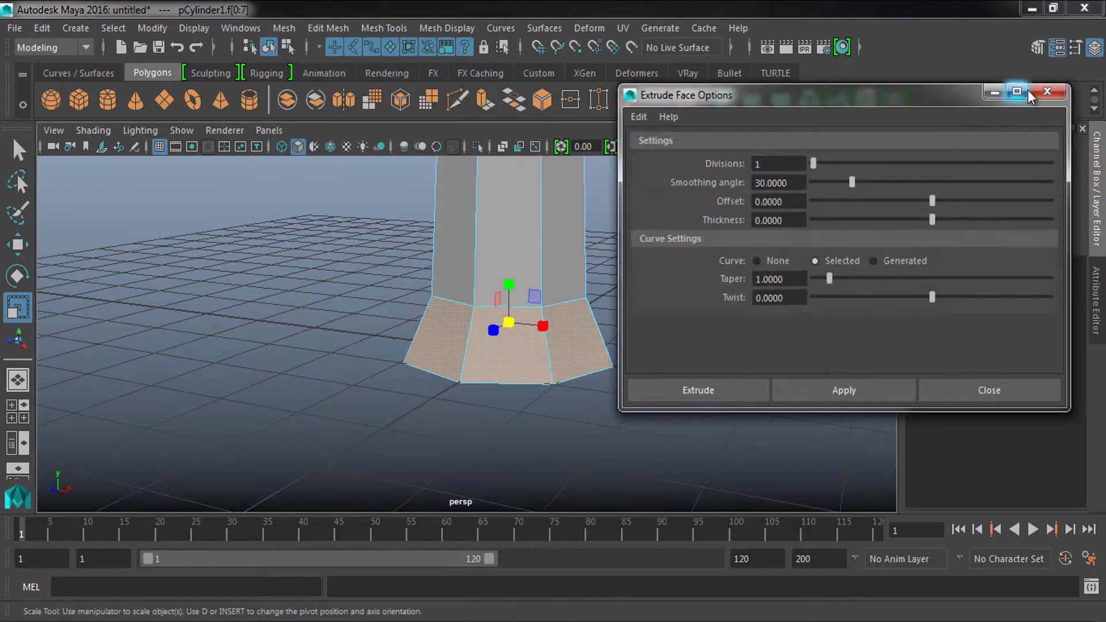
{"action": "left_click", "coordinate": [988, 391]}
{"action": "key", "text": "ctrl+e"}
{"action": "left_click_drag", "start_coordinate": [540, 342], "coordinate": [398, 419], "text": "alt"}
{"action": "left_click_drag", "start_coordinate": [575, 320], "coordinate": [424, 340]}
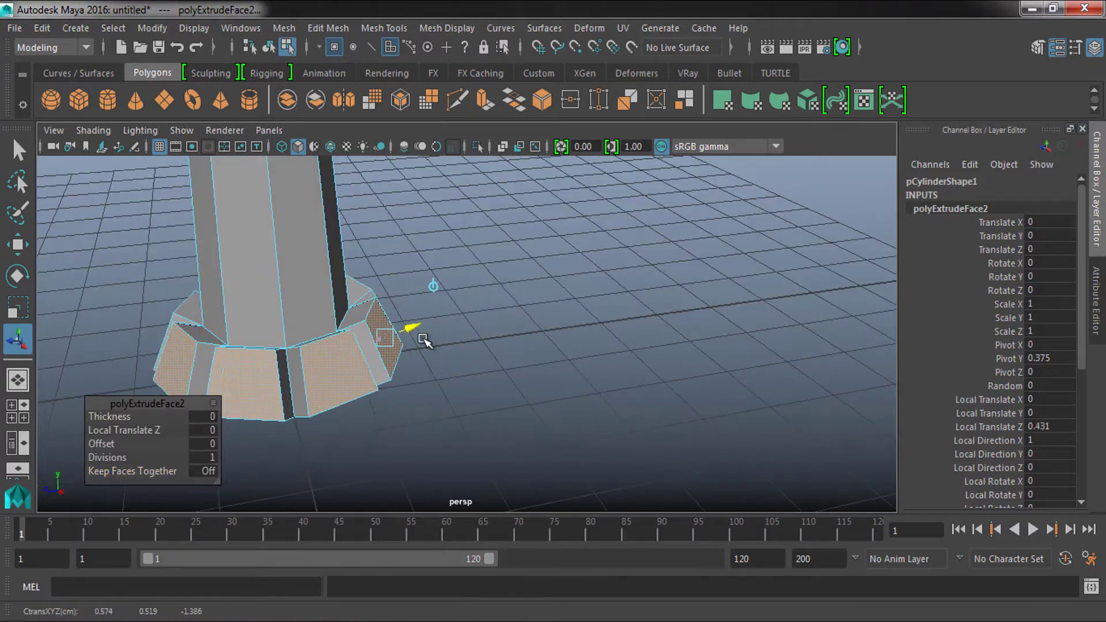
{"action": "mouse_move", "coordinate": [489, 264]}
{"action": "left_mouse_down", "text": "alt"}
{"action": "mouse_move", "coordinate": [374, 300]}
{"action": "mouse_move", "coordinate": [494, 316]}
{"action": "mouse_move", "coordinate": [388, 366]}
{"action": "mouse_move", "coordinate": [384, 336]}
{"action": "mouse_move", "coordinate": [383, 383]}
{"action": "mouse_move", "coordinate": [518, 346]}
{"action": "left_mouse_up", "text": "alt"}
Pull individual root tip faces further outward
{"action": "left_click", "coordinate": [364, 410]}
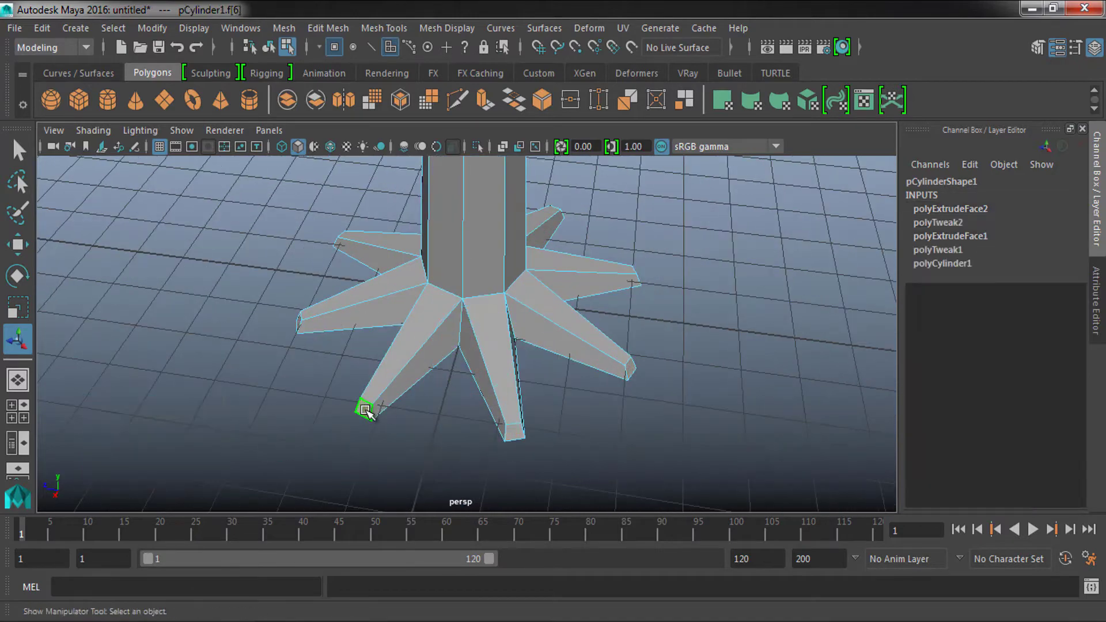
{"action": "mouse_move", "coordinate": [352, 436]}
{"action": "left_mouse_down", "text": "alt"}
{"action": "mouse_move", "coordinate": [432, 388]}
{"action": "mouse_move", "coordinate": [276, 378]}
{"action": "left_mouse_up", "text": "alt"}
{"action": "left_click", "coordinate": [625, 425]}
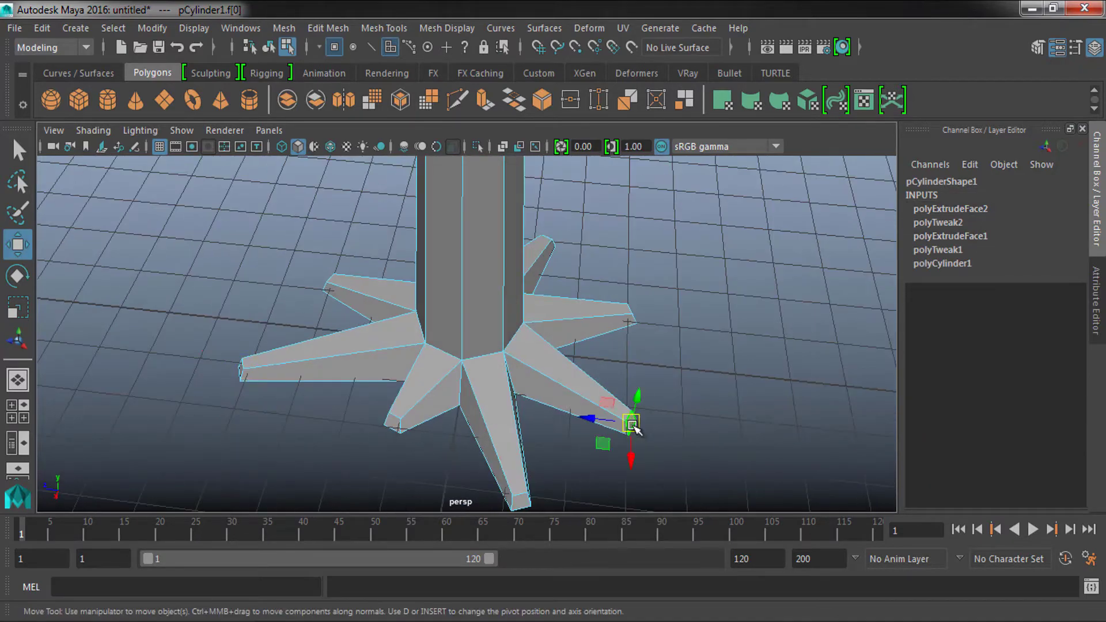
{"action": "mouse_move", "coordinate": [626, 426]}
{"action": "left_mouse_down", "text": "alt"}
{"action": "mouse_move", "coordinate": [662, 445]}
{"action": "mouse_move", "coordinate": [585, 370]}
{"action": "mouse_move", "coordinate": [588, 396]}
{"action": "left_mouse_up", "text": "alt"}
{"action": "left_click", "coordinate": [661, 443]}
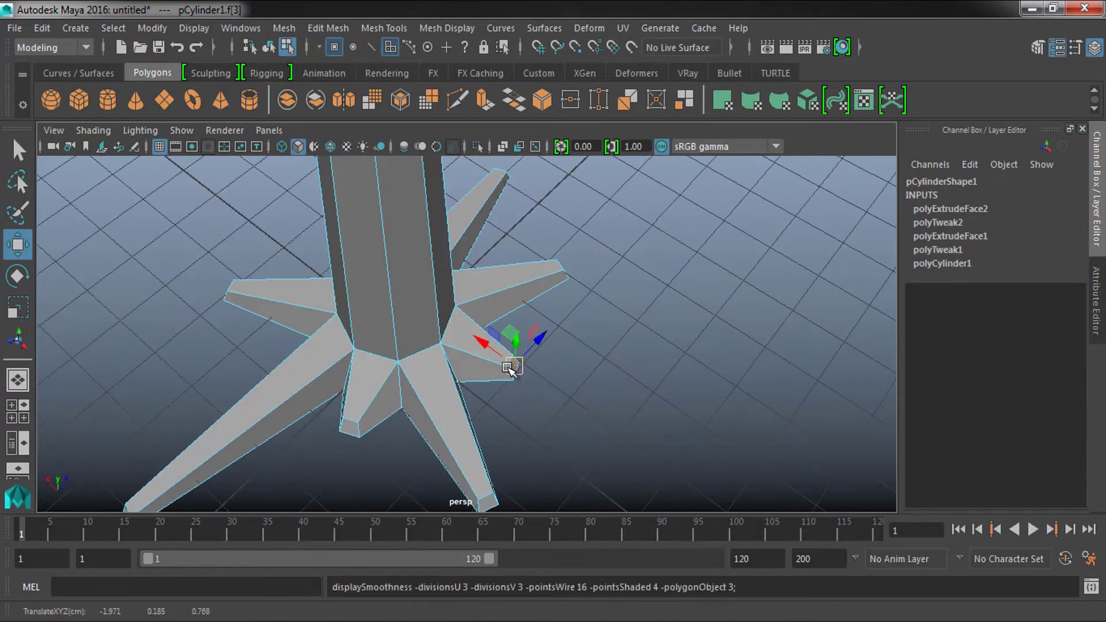
{"action": "left_click_drag", "start_coordinate": [509, 368], "coordinate": [580, 313], "text": "alt"}
Insert edge loops along the trunk and delete the top edges
{"action": "right_click_drag", "start_coordinate": [469, 192], "coordinate": [469, 118]}
{"action": "right_click_drag", "start_coordinate": [440, 230], "coordinate": [403, 260], "text": "shift"}
{"action": "left_click_drag", "start_coordinate": [440, 289], "coordinate": [439, 286]}
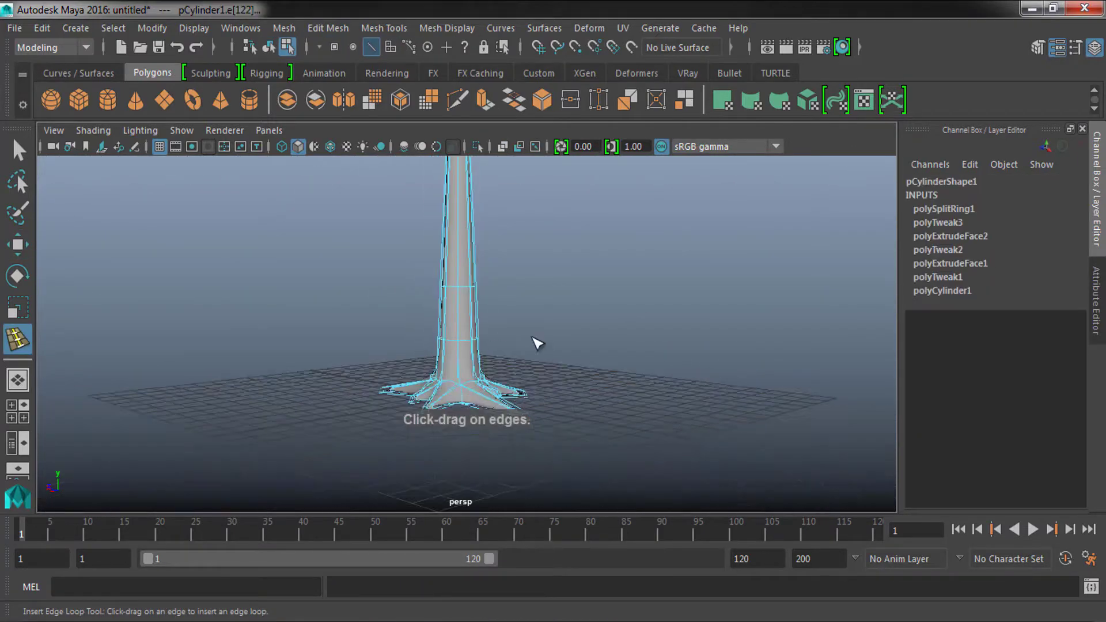
{"action": "mouse_move", "coordinate": [537, 344]}
{"action": "left_mouse_down", "text": "alt"}
{"action": "mouse_move", "coordinate": [494, 235]}
{"action": "mouse_move", "coordinate": [491, 381]}
{"action": "left_mouse_up", "text": "alt"}
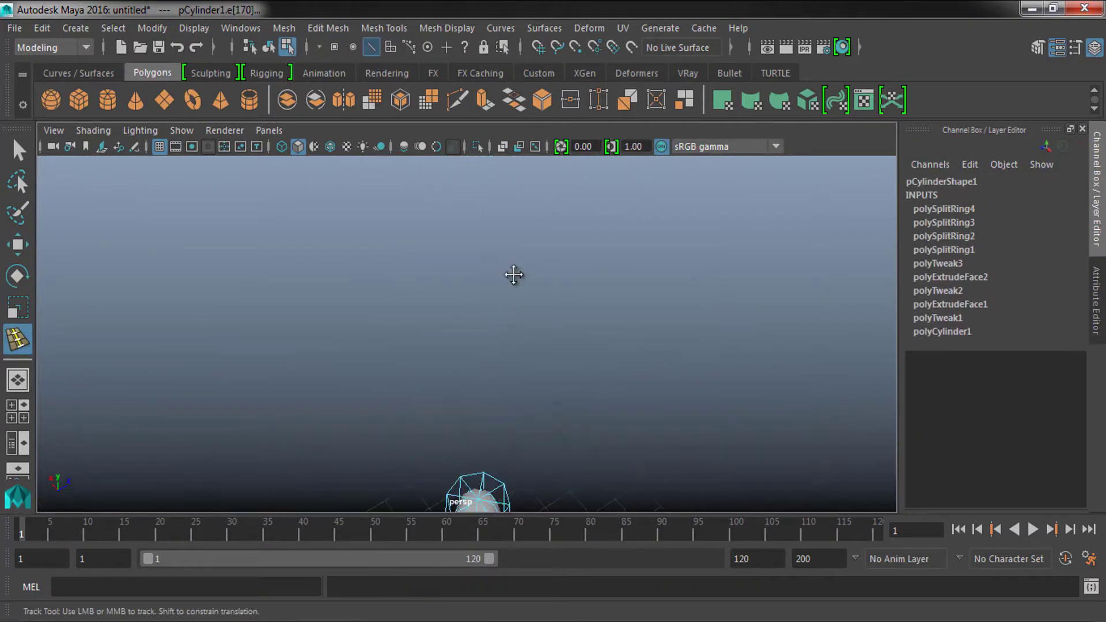
{"action": "mouse_move", "coordinate": [514, 275]}
{"action": "left_mouse_down"}
{"action": "mouse_move", "coordinate": [460, 366]}
{"action": "mouse_move", "coordinate": [616, 366]}
{"action": "mouse_move", "coordinate": [461, 377]}
{"action": "left_mouse_up"}
{"action": "key", "text": "w"}
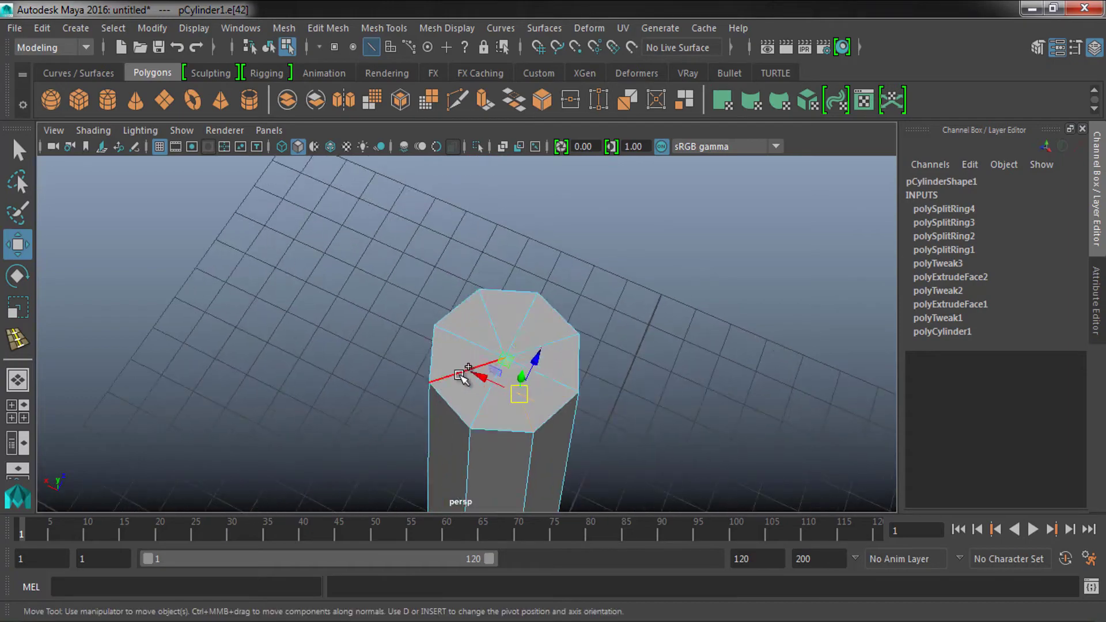
{"action": "key", "text": "Delete"}
Move the trunk's upper vertices in the side view to bend it into a curve
{"action": "key", "text": "space"}
{"action": "key", "text": "space"}
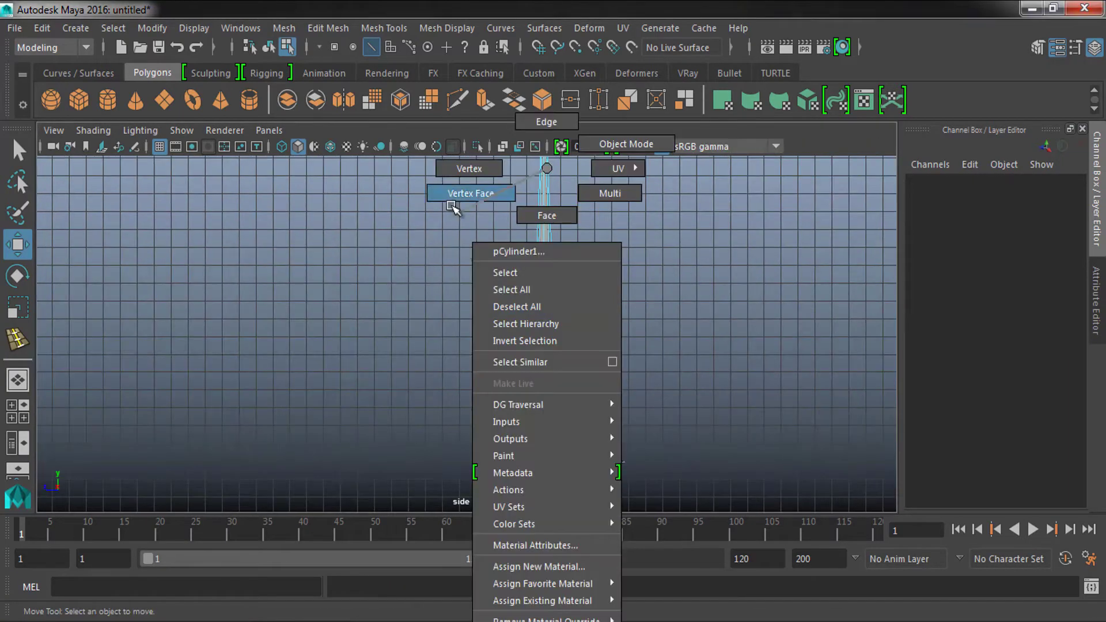
{"action": "right_click_drag", "start_coordinate": [543, 168], "coordinate": [482, 168]}
{"action": "left_click_drag", "start_coordinate": [567, 343], "coordinate": [505, 363]}
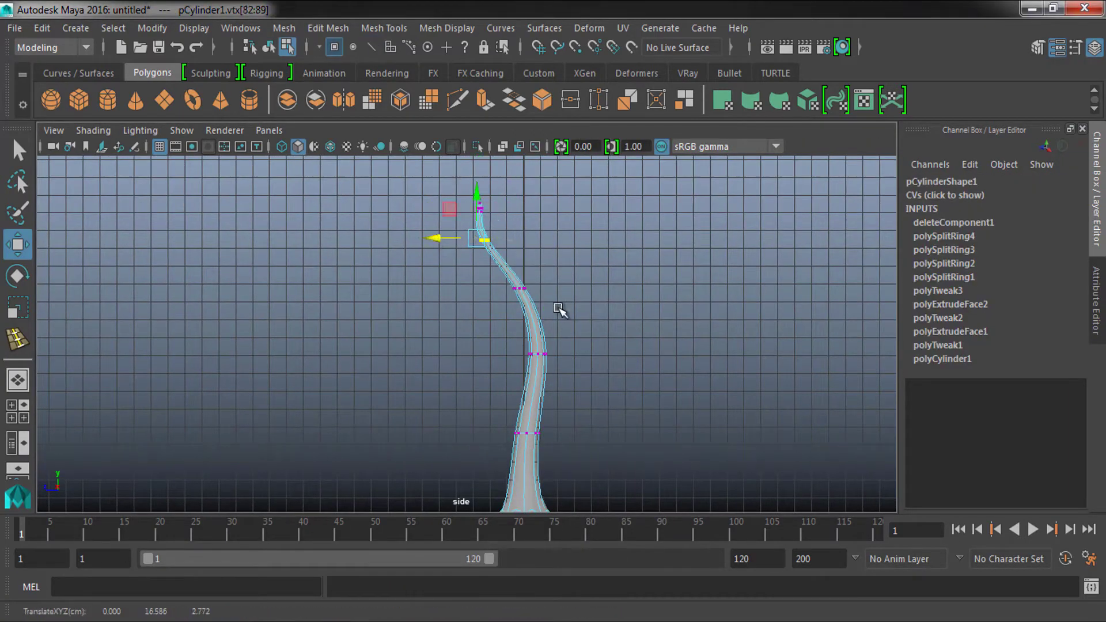
{"action": "key", "text": "space"}
{"action": "key", "text": "space"}
Create a new cylinder and raise it partway up the trunk
{"action": "right_click_drag", "start_coordinate": [398, 168], "coordinate": [461, 142]}
{"action": "left_click", "coordinate": [249, 99]}
{"action": "left_click_drag", "start_coordinate": [385, 484], "coordinate": [385, 257]}
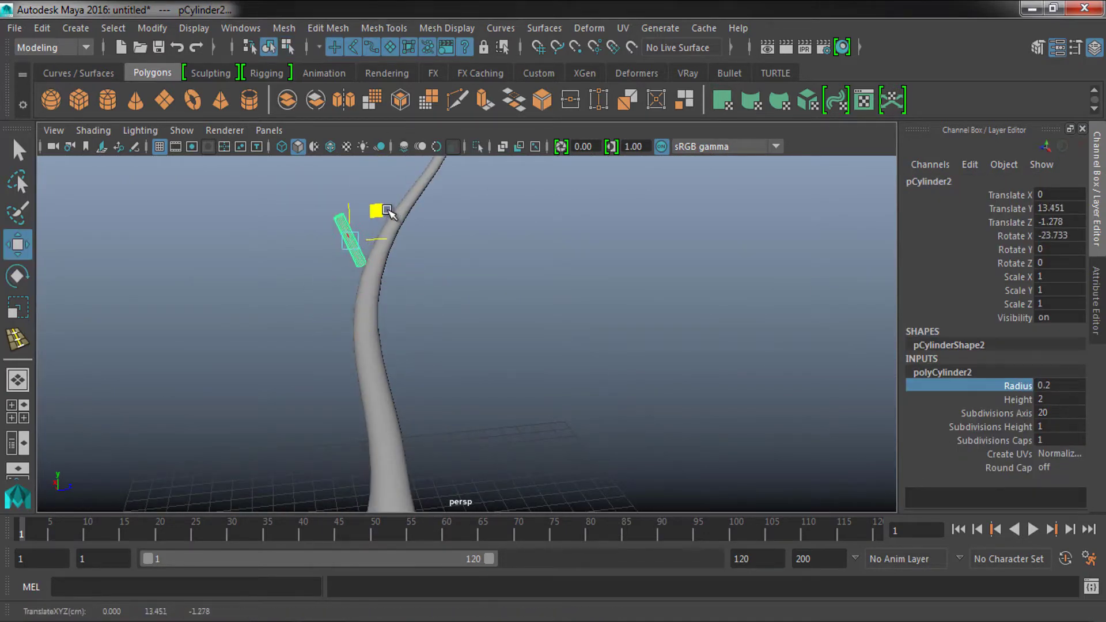
Tilt the thin cylinder outward and stretch its top vertices into a long branch
{"action": "right_click_drag", "start_coordinate": [387, 211], "coordinate": [276, 190]}
{"action": "key", "text": "space"}
{"action": "key", "text": "space"}
{"action": "left_click_drag", "start_coordinate": [576, 352], "coordinate": [651, 340]}
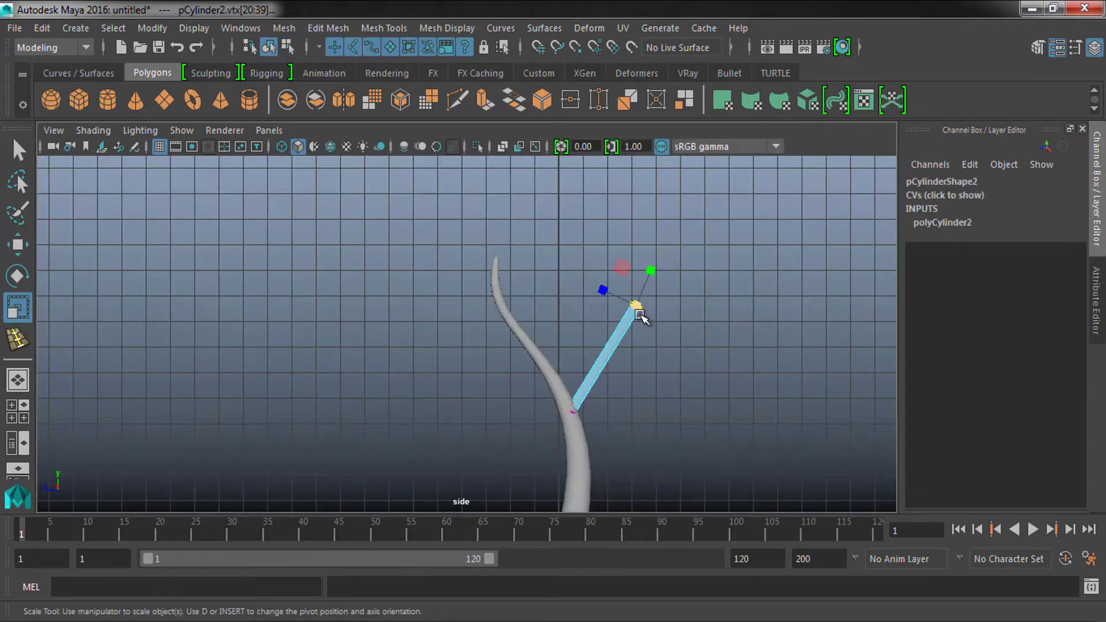
{"action": "key", "text": "ctrl+z"}
{"action": "key", "text": "ctrl+z"}
{"action": "scroll", "coordinate": [537, 308], "scroll_direction": "up", "scroll_amount": 1}
{"action": "middle_click_drag", "start_coordinate": [537, 307], "coordinate": [379, 272], "text": "alt"}
{"action": "mouse_move", "coordinate": [501, 343]}
{"action": "left_mouse_down"}
{"action": "mouse_move", "coordinate": [455, 381]}
{"action": "mouse_move", "coordinate": [588, 270]}
{"action": "mouse_move", "coordinate": [420, 341]}
{"action": "left_mouse_up"}
{"action": "key", "text": "w"}
{"action": "scroll", "coordinate": [525, 339], "scroll_direction": "up", "scroll_amount": 2}
Insert two edge loops along the branch
{"action": "key", "text": "space"}
{"action": "key", "text": "space"}
{"action": "scroll", "coordinate": [468, 305], "scroll_direction": "up", "scroll_amount": 2}
{"action": "key", "text": "F10"}
{"action": "left_click", "coordinate": [439, 317]}
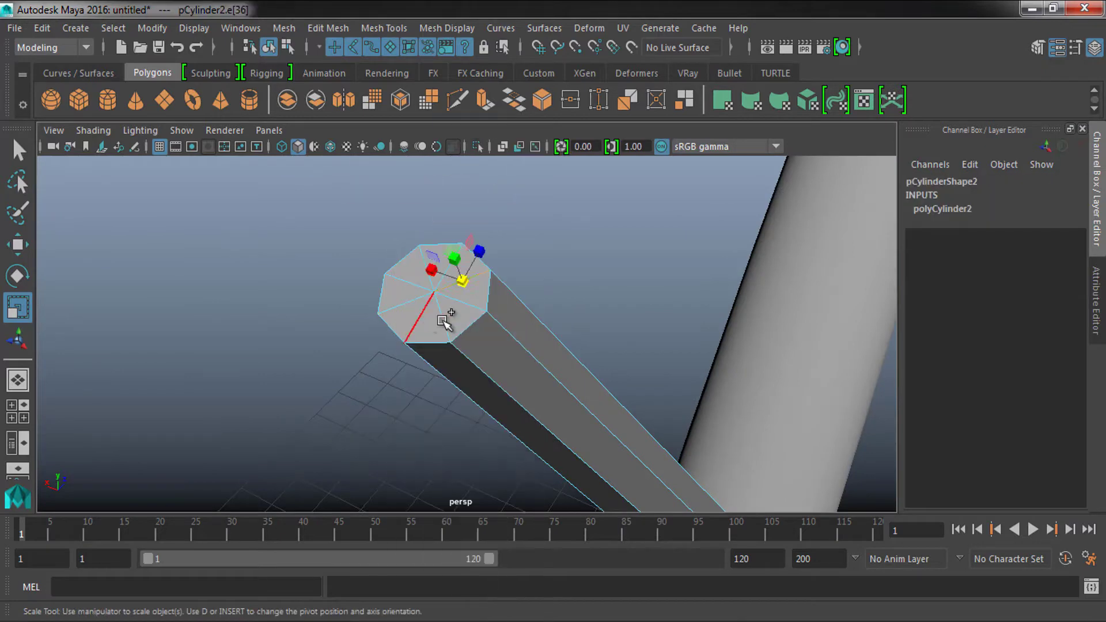
{"action": "key", "text": "space"}
{"action": "key", "text": "space"}
{"action": "right_click", "coordinate": [433, 197]}
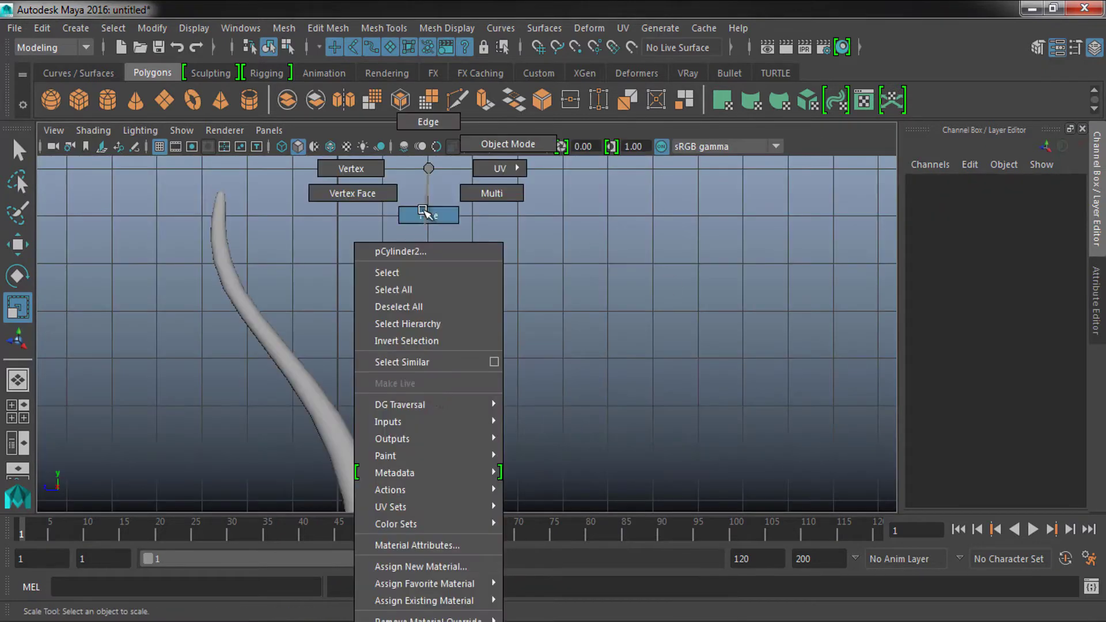
{"action": "right_click_drag", "start_coordinate": [433, 197], "coordinate": [403, 440], "text": "shift"}
{"action": "left_click", "coordinate": [433, 396]}
{"action": "middle_click_drag", "start_coordinate": [433, 397], "coordinate": [597, 323], "text": "alt"}
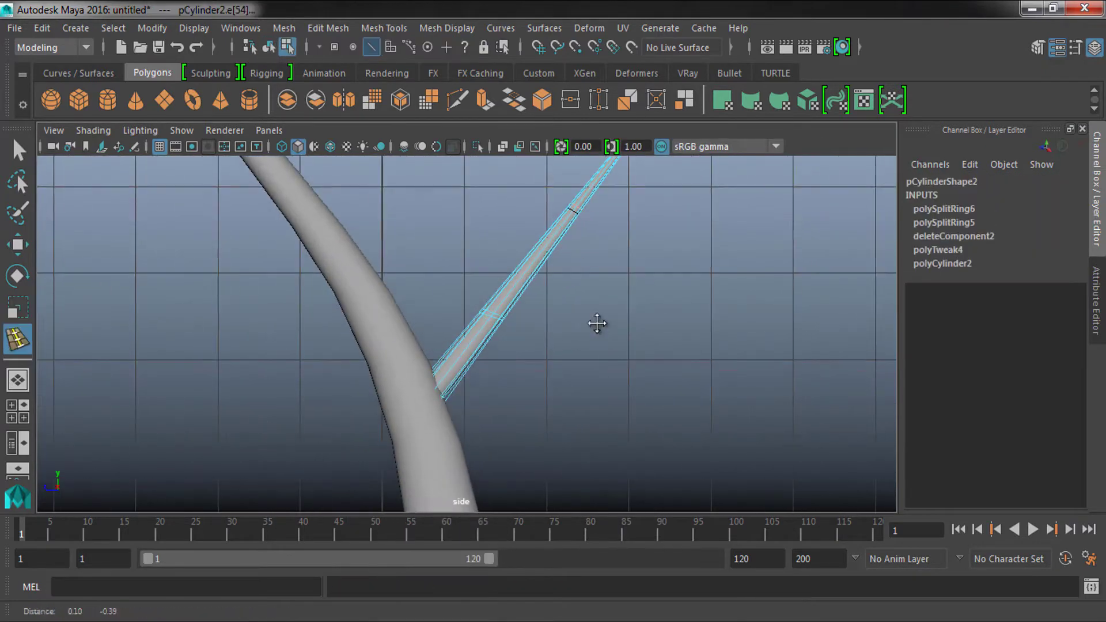
{"action": "left_click", "coordinate": [602, 192]}
Move the edge loops to bend the branch into a wavy shape
{"action": "key", "text": "w"}
{"action": "middle_click_drag", "start_coordinate": [602, 192], "coordinate": [566, 286], "text": "alt"}
{"action": "left_click_drag", "start_coordinate": [460, 429], "coordinate": [522, 484]}
{"action": "key", "text": "space"}
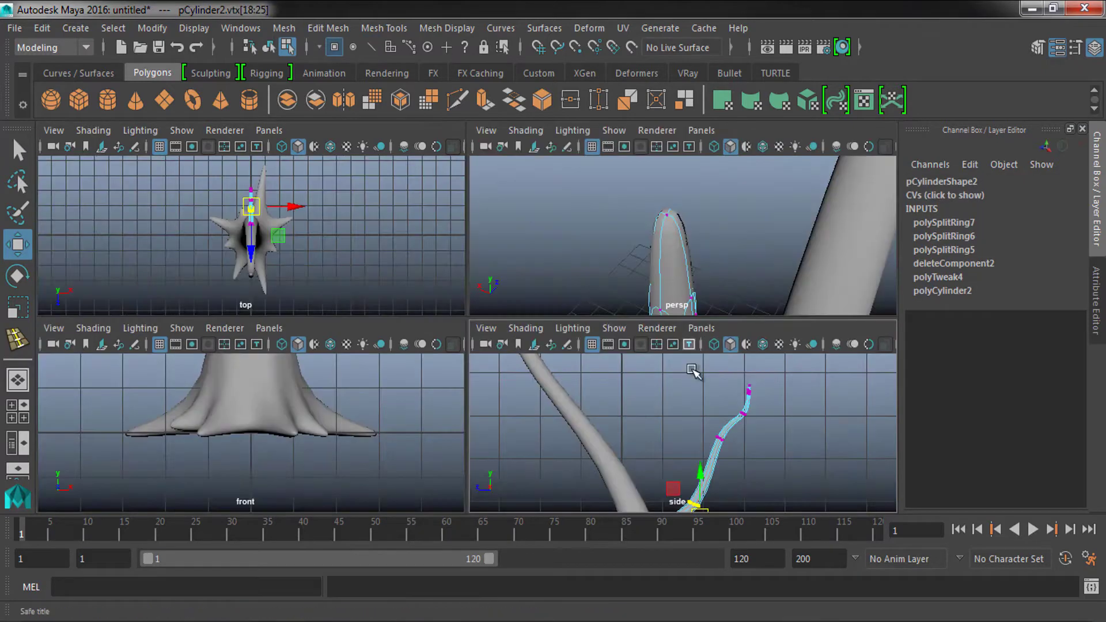
{"action": "key", "text": "space"}
{"action": "key", "text": "F8"}
Duplicate the wavy branch and rotate and shift the copy beside it
{"action": "key", "text": "ctrl+d"}
{"action": "mouse_move", "coordinate": [620, 375]}
{"action": "left_mouse_down"}
{"action": "mouse_move", "coordinate": [638, 387]}
{"action": "mouse_move", "coordinate": [465, 452]}
{"action": "mouse_move", "coordinate": [536, 385]}
{"action": "left_mouse_up"}
{"action": "key", "text": "e"}
{"action": "key", "text": "w"}
{"action": "left_click_drag", "start_coordinate": [536, 385], "coordinate": [619, 393], "text": "alt"}
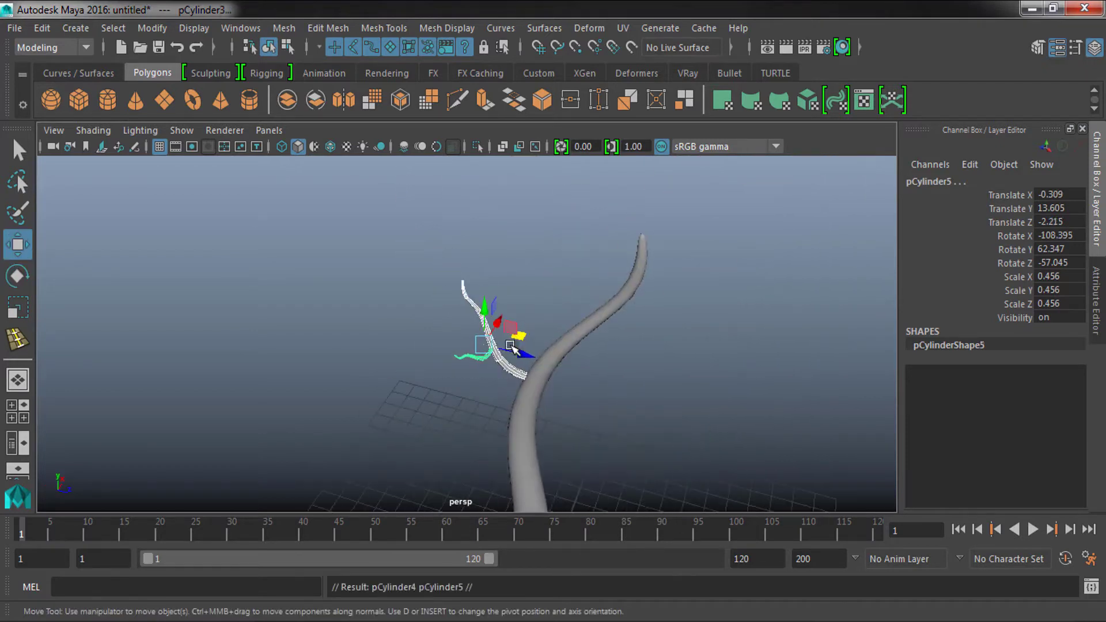
Combine the branch pieces into one mesh, center its pivot and move it into place
{"action": "mouse_move", "coordinate": [630, 248]}
{"action": "right_mouse_down", "text": "shift"}
{"action": "mouse_move", "coordinate": [630, 396]}
{"action": "mouse_move", "coordinate": [568, 526]}
{"action": "right_mouse_up", "text": "shift"}
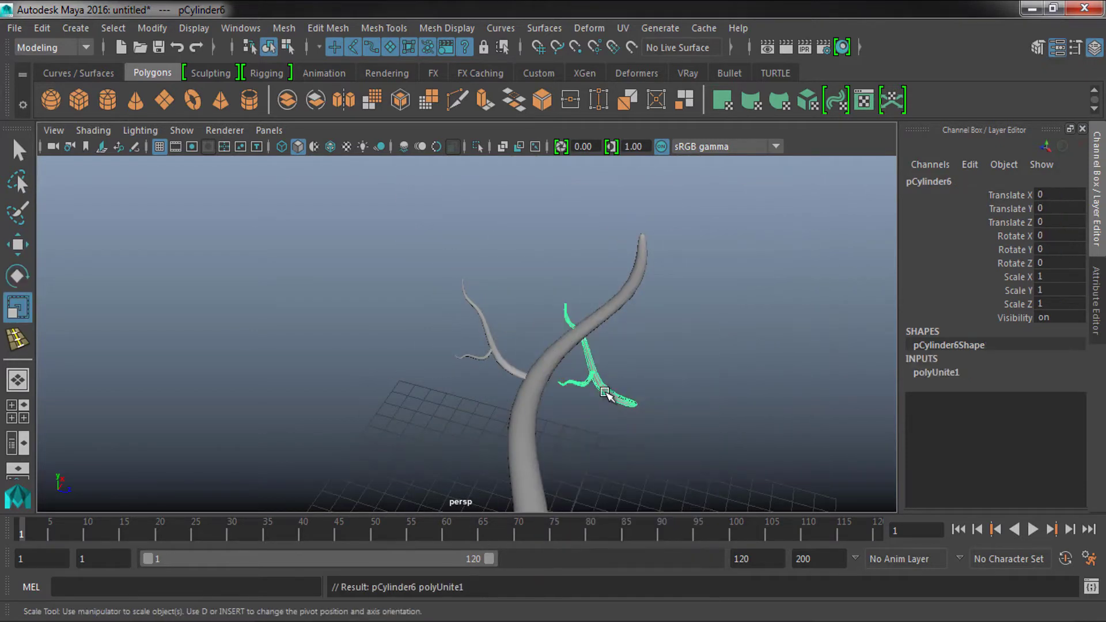
{"action": "left_click", "coordinate": [152, 27]}
{"action": "left_click", "coordinate": [190, 144]}
{"action": "mouse_move", "coordinate": [290, 315]}
{"action": "left_mouse_down", "text": "alt"}
{"action": "mouse_move", "coordinate": [506, 390]}
{"action": "mouse_move", "coordinate": [402, 331]}
{"action": "left_mouse_up", "text": "alt"}
{"action": "key", "text": "w"}
Create another cylinder and raise it up the trunk as a stub branch
{"action": "left_click", "coordinate": [249, 100]}
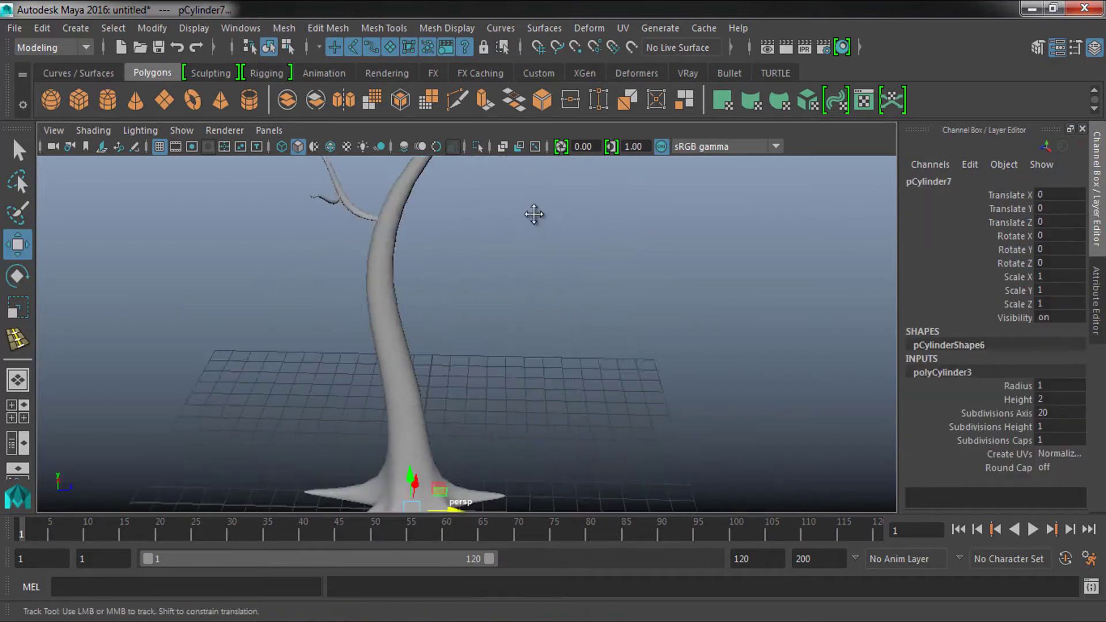
{"action": "left_click_drag", "start_coordinate": [407, 461], "coordinate": [407, 351]}
{"action": "key", "text": "f"}
{"action": "key", "text": "e"}
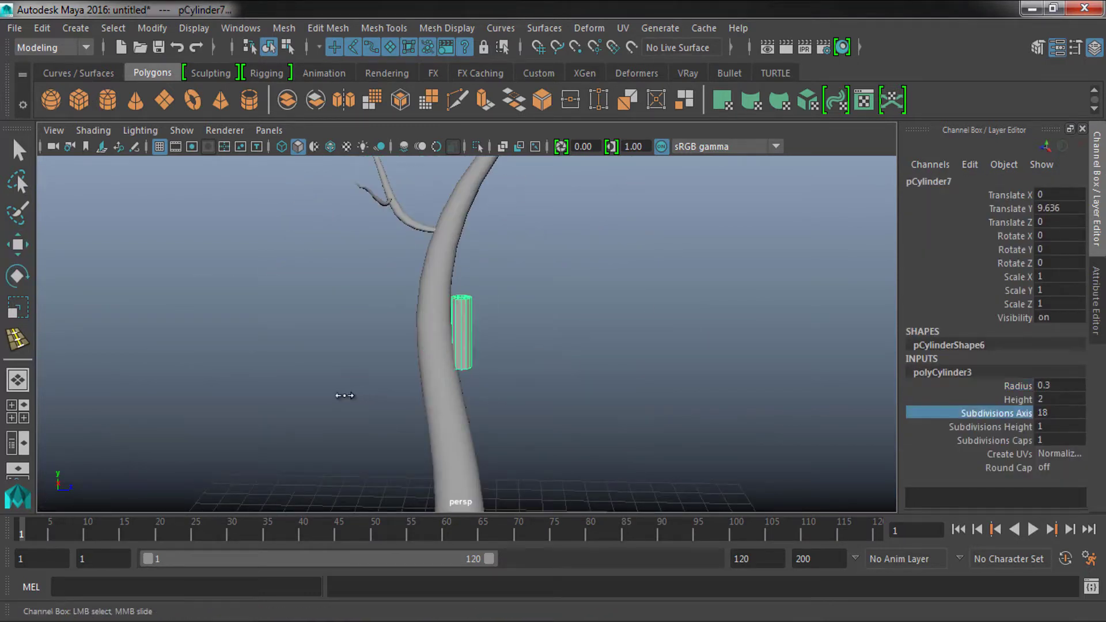
Insert edge loops along the branch stub
{"action": "right_click_drag", "start_coordinate": [568, 240], "coordinate": [568, 240], "text": "shift"}
{"action": "left_click_drag", "start_coordinate": [568, 240], "coordinate": [625, 144], "text": "alt"}
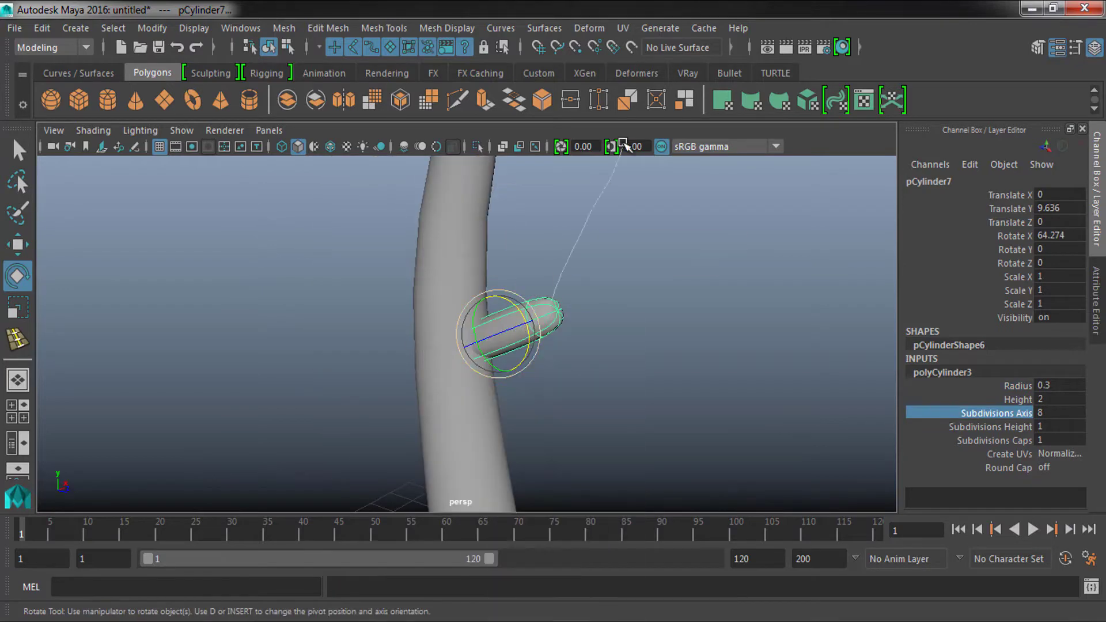
{"action": "right_click_drag", "start_coordinate": [568, 240], "coordinate": [457, 265], "text": "shift"}
{"action": "left_click", "coordinate": [561, 323]}
{"action": "key", "text": "w"}
Deselect the stub, view the whole tree and create a polygon sphere
{"action": "key", "text": "F8"}
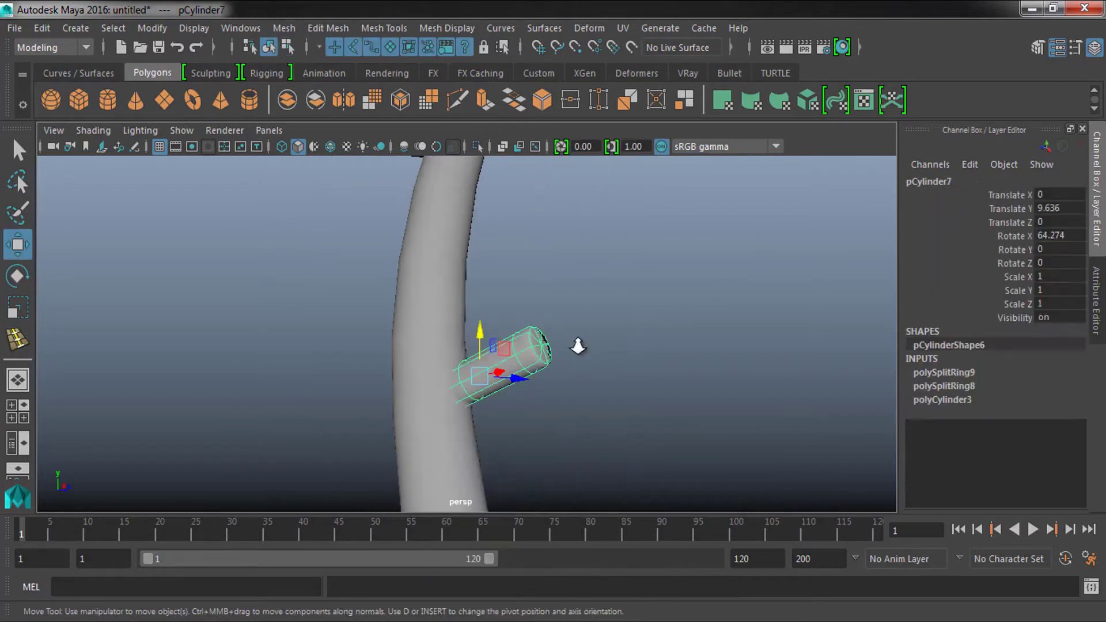
{"action": "left_click", "coordinate": [577, 346]}
{"action": "left_click_drag", "start_coordinate": [577, 346], "coordinate": [589, 371], "text": "alt"}
{"action": "left_click", "coordinate": [51, 99]}
Set the sphere's subdivisions and radius 3.4, and move it above the tree
{"action": "left_click", "coordinate": [1012, 399]}
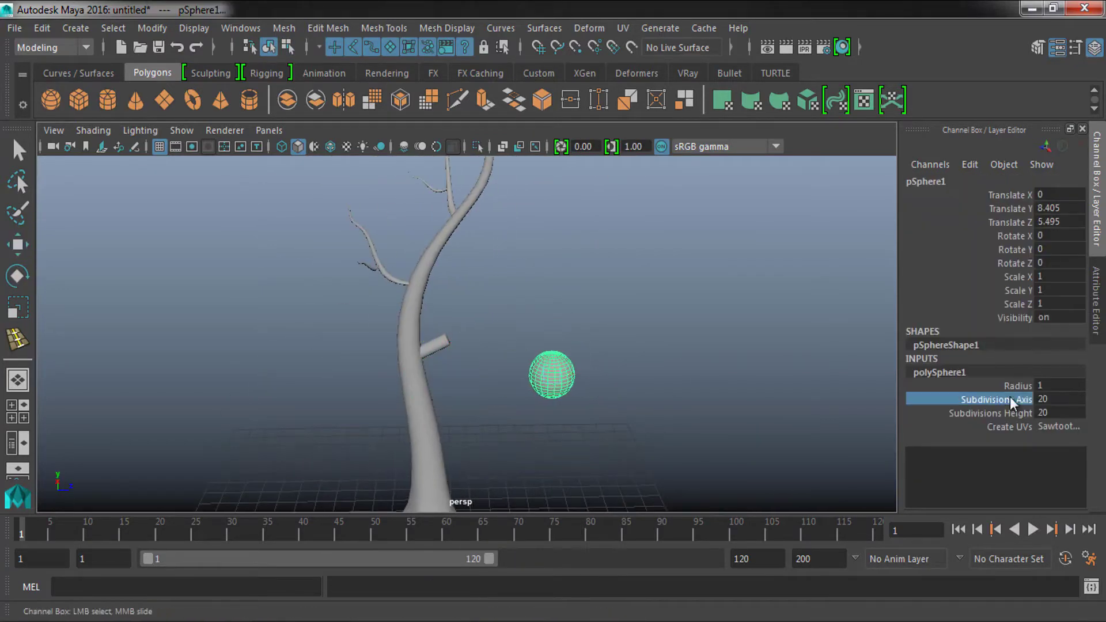
{"action": "scroll", "coordinate": [579, 400], "scroll_direction": "up", "scroll_amount": 3}
{"action": "left_click", "coordinate": [997, 386]}
{"action": "middle_click_drag", "start_coordinate": [577, 392], "coordinate": [691, 382]}
{"action": "scroll", "coordinate": [593, 388], "scroll_direction": "down", "scroll_amount": 4}
{"action": "key", "text": "w"}
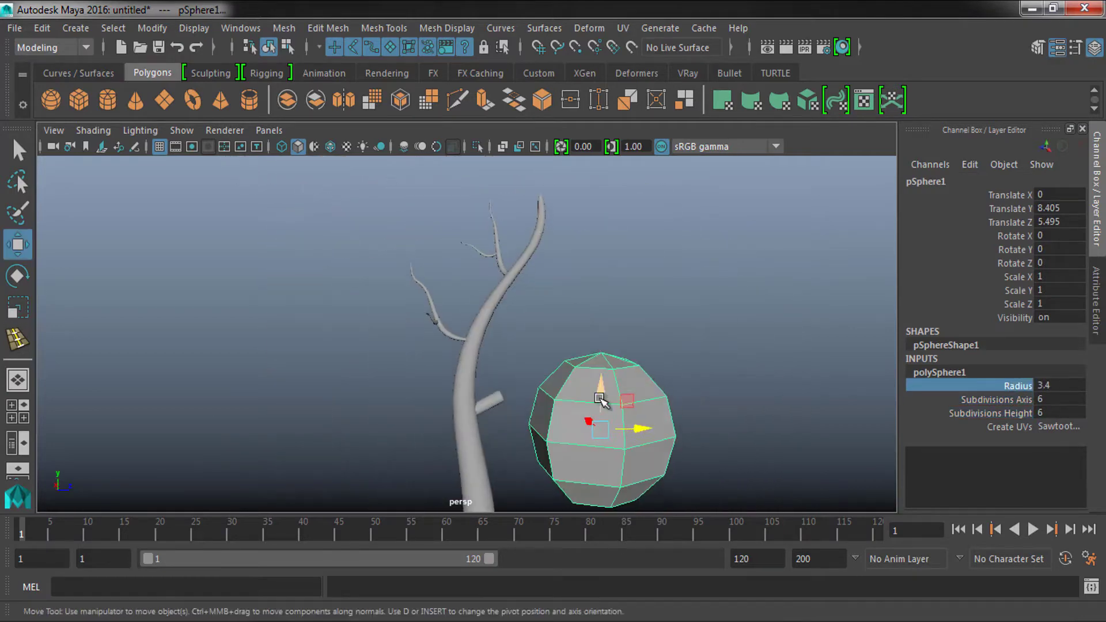
{"action": "left_click_drag", "start_coordinate": [593, 387], "coordinate": [781, 375]}
{"action": "key", "text": "f"}
Delete the sphere's lower half, fill the open bottom and add an edge loop near the rim
{"action": "key", "text": "F10"}
{"action": "left_click_drag", "start_coordinate": [499, 425], "coordinate": [666, 353]}
{"action": "key", "text": "Delete"}
{"action": "left_click_drag", "start_coordinate": [667, 353], "coordinate": [563, 321], "text": "alt"}
{"action": "double_click", "coordinate": [580, 355]}
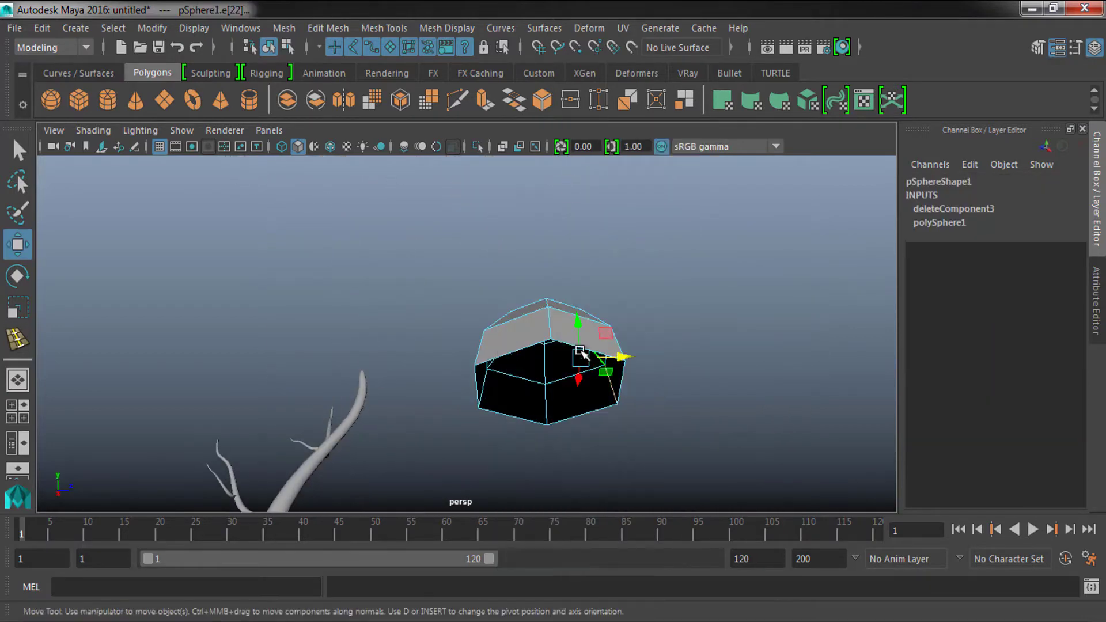
{"action": "right_click_drag", "start_coordinate": [509, 354], "coordinate": [623, 395], "text": "shift"}
{"action": "right_click_drag", "start_coordinate": [558, 375], "coordinate": [573, 454], "text": "shift"}
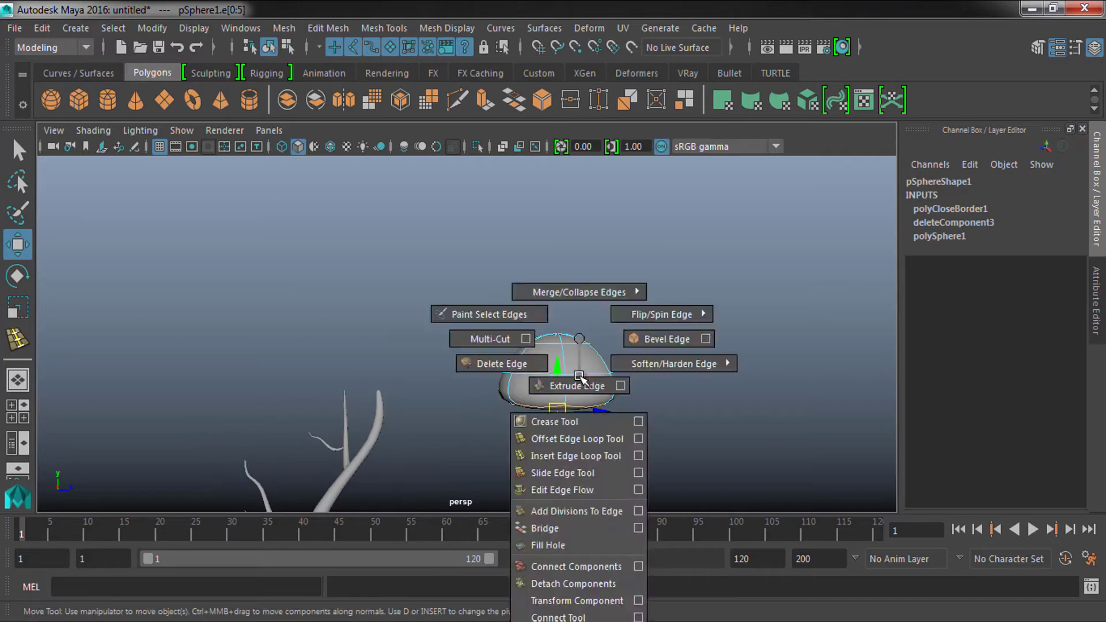
{"action": "left_click", "coordinate": [562, 373]}
{"action": "key", "text": "F8"}
{"action": "key", "text": "w"}
Duplicate the dome cap and move the copy down onto a branch
{"action": "key", "text": "ctrl+d"}
{"action": "key", "text": "w"}
{"action": "mouse_move", "coordinate": [625, 411]}
{"action": "left_mouse_down"}
{"action": "mouse_move", "coordinate": [469, 452]}
{"action": "mouse_move", "coordinate": [708, 329]}
{"action": "mouse_move", "coordinate": [674, 262]}
{"action": "mouse_move", "coordinate": [462, 465]}
{"action": "mouse_move", "coordinate": [618, 314]}
{"action": "left_mouse_up"}
{"action": "key", "text": "r"}
{"action": "key", "text": "w"}
{"action": "key", "text": "e"}
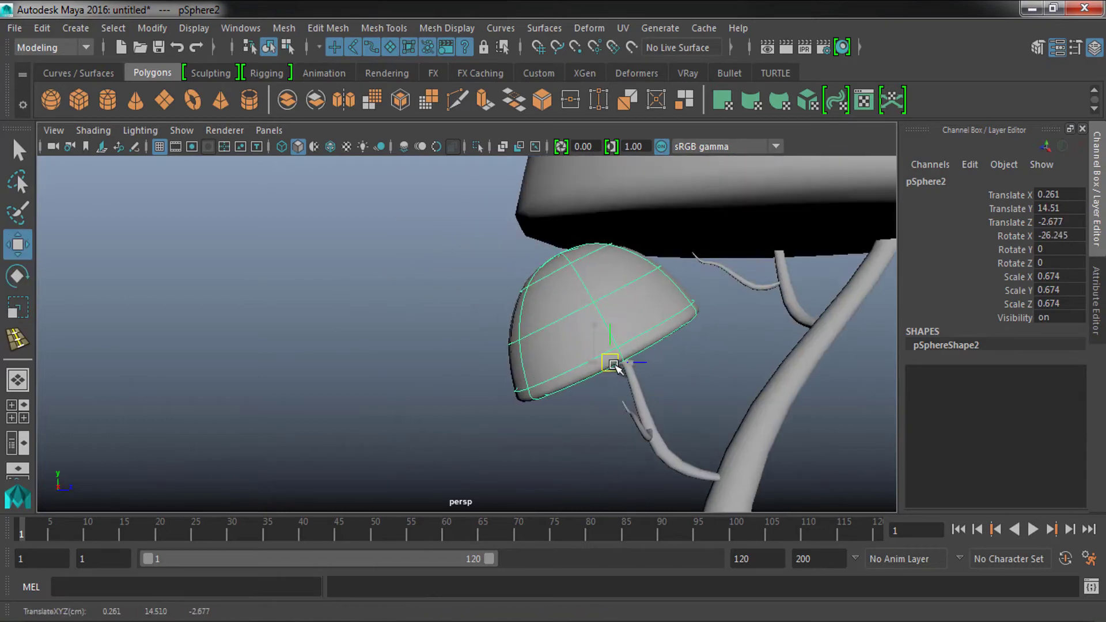
Duplicate the small cap, tilt it to match another branch and set it on the tip
{"action": "key", "text": "ctrl+d"}
{"action": "mouse_move", "coordinate": [616, 366]}
{"action": "left_mouse_down", "text": "alt"}
{"action": "mouse_move", "coordinate": [706, 382]}
{"action": "mouse_move", "coordinate": [709, 409]}
{"action": "left_mouse_up", "text": "alt"}
{"action": "key", "text": "r"}
{"action": "key", "text": "e"}
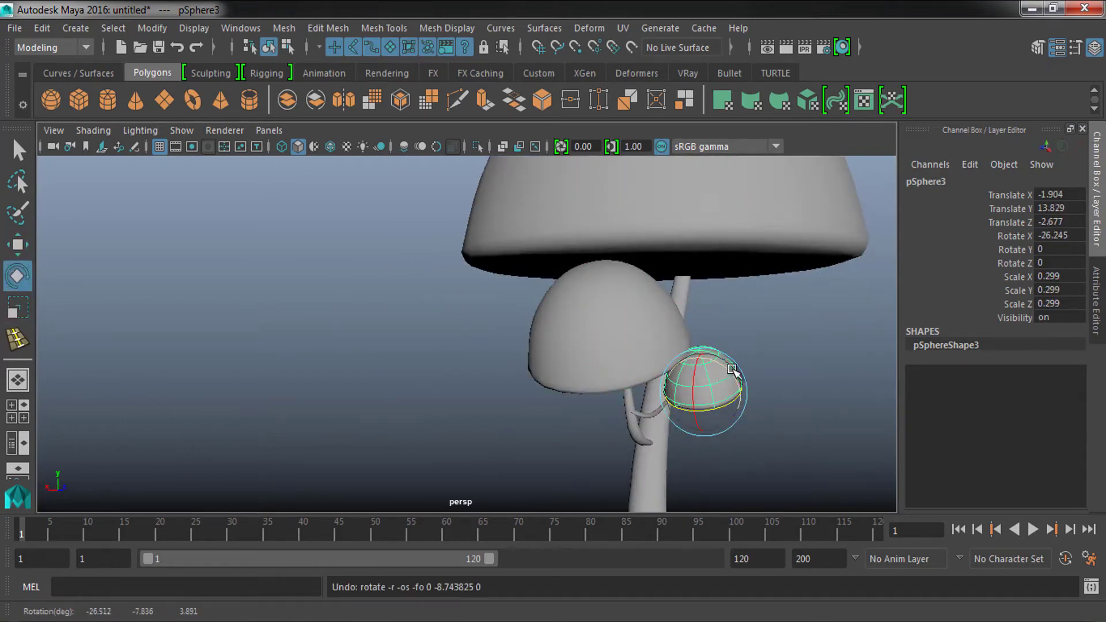
{"action": "mouse_move", "coordinate": [732, 369]}
{"action": "left_mouse_down", "text": "alt"}
{"action": "mouse_move", "coordinate": [300, 361]}
{"action": "mouse_move", "coordinate": [345, 375]}
{"action": "left_mouse_up", "text": "alt"}
{"action": "key", "text": "w"}
{"action": "mouse_move", "coordinate": [346, 374]}
{"action": "left_mouse_down", "text": "alt"}
{"action": "mouse_move", "coordinate": [433, 387]}
{"action": "mouse_move", "coordinate": [462, 413]}
{"action": "mouse_move", "coordinate": [611, 277]}
{"action": "left_mouse_up", "text": "alt"}
Duplicate the small cap again and settle it on the upper branch tip
{"action": "key", "text": "ctrl+d"}
{"action": "mouse_move", "coordinate": [611, 276]}
{"action": "left_mouse_down", "text": "alt"}
{"action": "mouse_move", "coordinate": [444, 333]}
{"action": "mouse_move", "coordinate": [622, 271]}
{"action": "left_mouse_up", "text": "alt"}
{"action": "key", "text": "r"}
{"action": "mouse_move", "coordinate": [623, 271]}
{"action": "left_mouse_down", "text": "alt"}
{"action": "mouse_move", "coordinate": [395, 227]}
{"action": "mouse_move", "coordinate": [600, 328]}
{"action": "mouse_move", "coordinate": [484, 313]}
{"action": "mouse_move", "coordinate": [482, 346]}
{"action": "mouse_move", "coordinate": [645, 370]}
{"action": "mouse_move", "coordinate": [506, 371]}
{"action": "mouse_move", "coordinate": [536, 334]}
{"action": "mouse_move", "coordinate": [600, 328]}
{"action": "left_mouse_up", "text": "alt"}
Extrude the branch stub's end faces up and right into a long arm
{"action": "left_click", "coordinate": [645, 371]}
{"action": "left_click", "coordinate": [510, 338]}
{"action": "key", "text": "f"}
{"action": "key", "text": "e"}
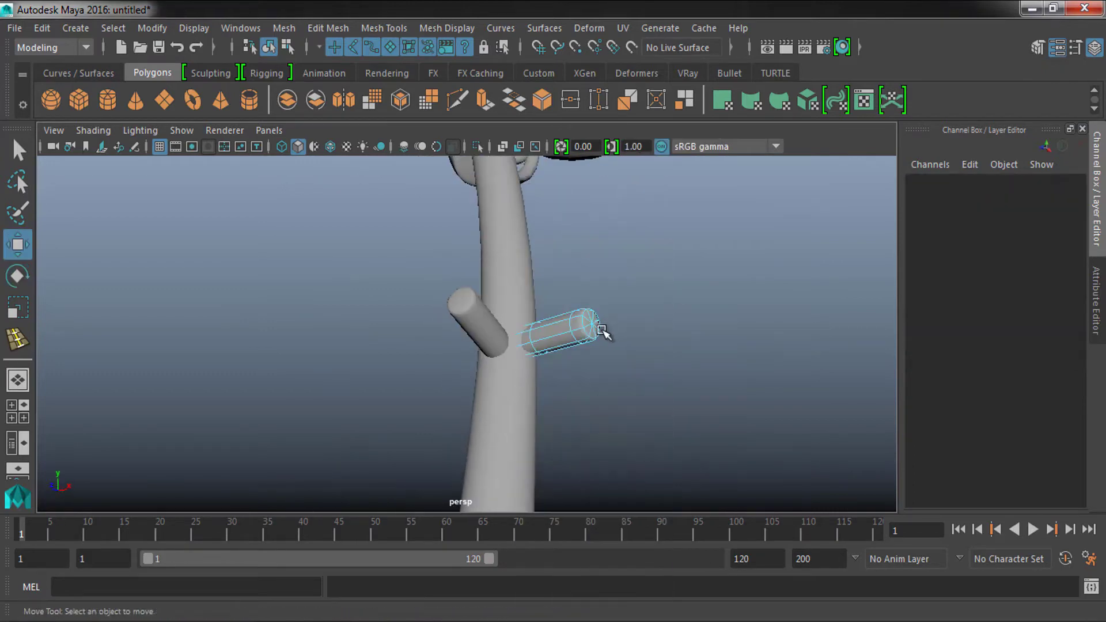
{"action": "left_click_drag", "start_coordinate": [683, 348], "coordinate": [575, 323], "text": "alt"}
{"action": "right_click_drag", "start_coordinate": [655, 305], "coordinate": [649, 354], "text": "shift"}
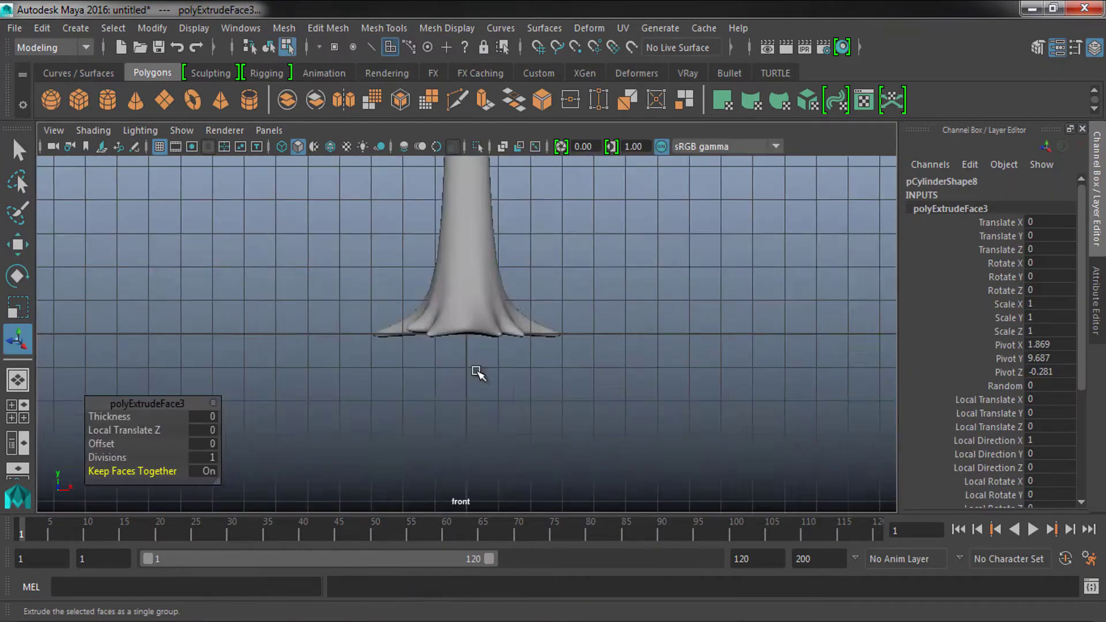
{"action": "mouse_move", "coordinate": [476, 375]}
{"action": "middle_mouse_down"}
{"action": "mouse_move", "coordinate": [456, 316]}
{"action": "mouse_move", "coordinate": [573, 306]}
{"action": "middle_mouse_up"}
{"action": "middle_click_drag", "start_coordinate": [456, 380], "coordinate": [483, 340]}
Insert edge loops along the arm and delete the edges at its tip
{"action": "scroll", "coordinate": [483, 340], "scroll_direction": "up", "scroll_amount": 3}
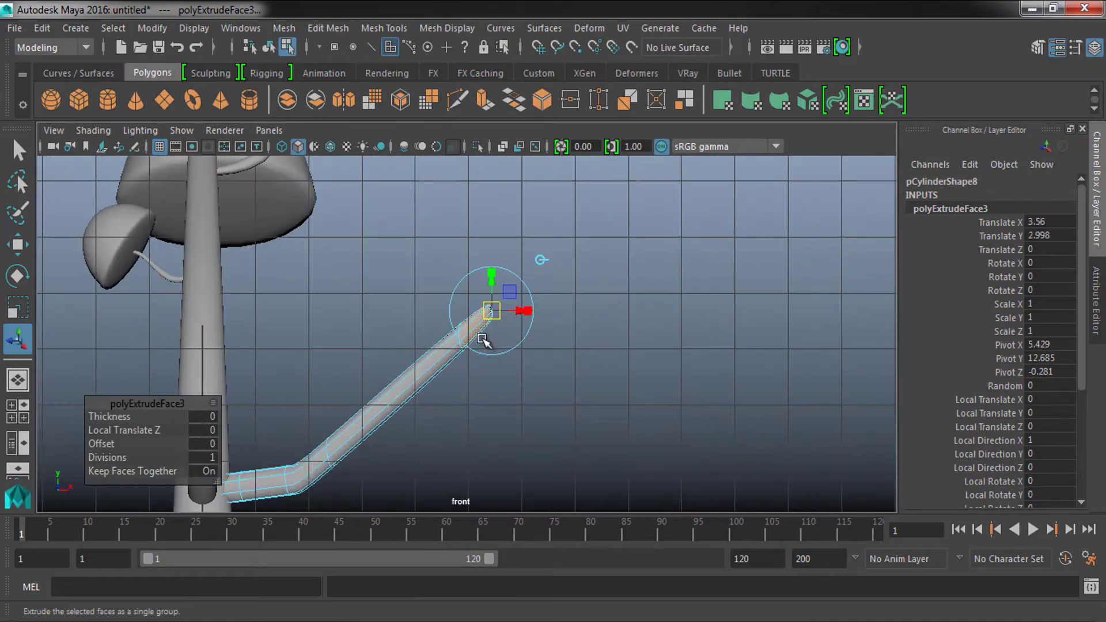
{"action": "right_click_drag", "start_coordinate": [386, 168], "coordinate": [486, 167]}
{"action": "right_click_drag", "start_coordinate": [386, 169], "coordinate": [386, 122]}
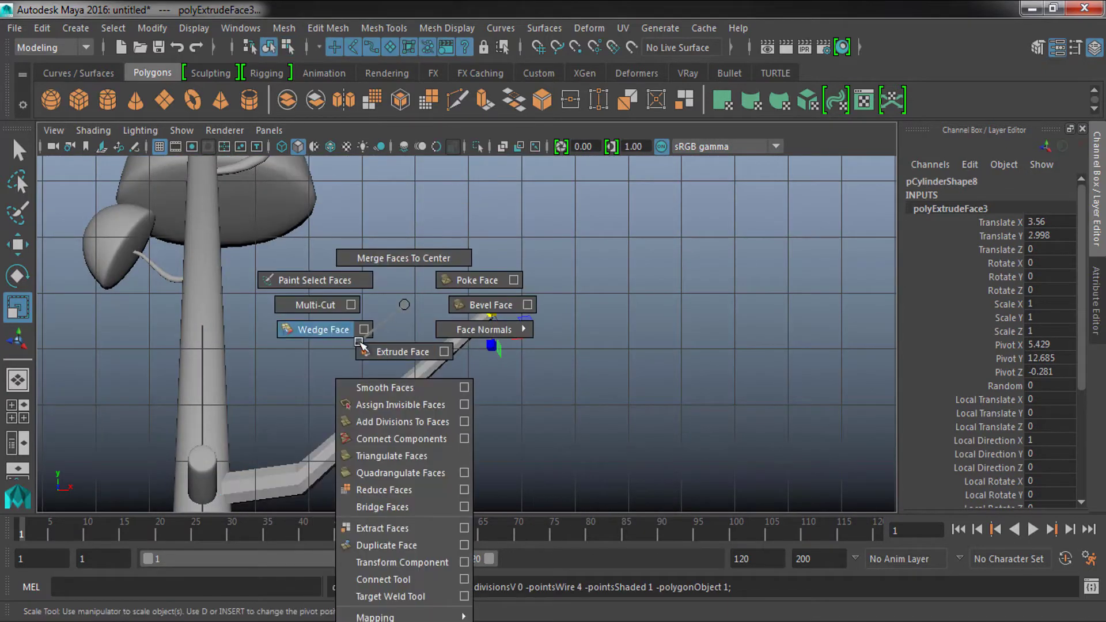
{"action": "right_click_drag", "start_coordinate": [370, 239], "coordinate": [309, 264], "text": "shift"}
{"action": "left_click", "coordinate": [375, 426]}
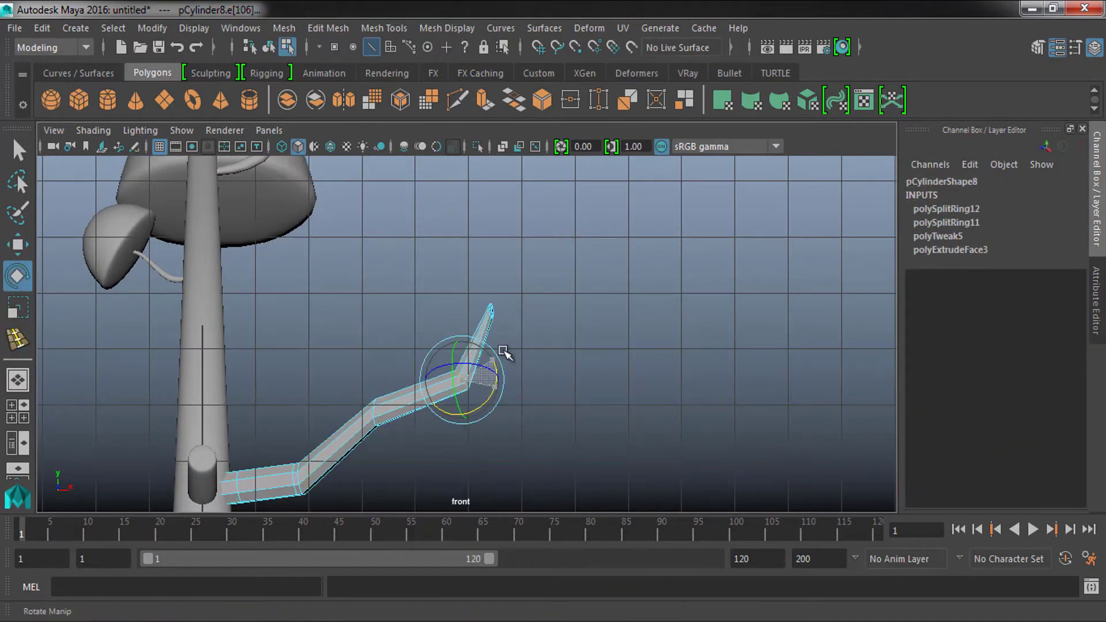
{"action": "key", "text": "space"}
{"action": "key", "text": "space"}
{"action": "mouse_move", "coordinate": [666, 266]}
{"action": "left_mouse_down", "text": "alt"}
{"action": "mouse_move", "coordinate": [563, 308]}
{"action": "mouse_move", "coordinate": [526, 366]}
{"action": "left_mouse_up", "text": "alt"}
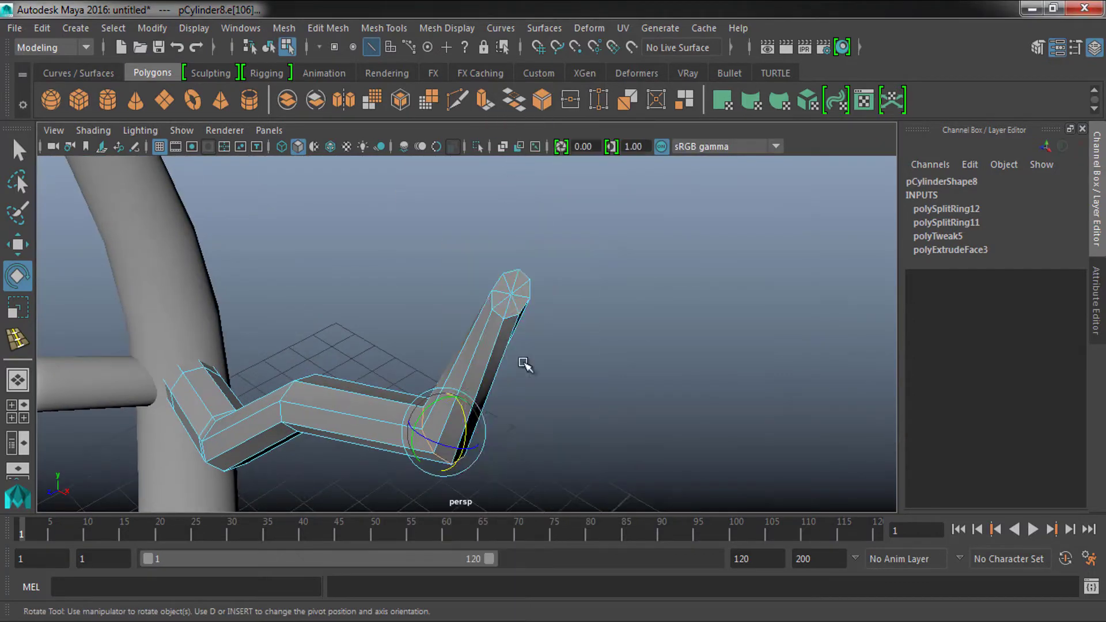
{"action": "scroll", "coordinate": [581, 241], "scroll_direction": "up", "scroll_amount": 5}
{"action": "key", "text": "Delete"}
Rotate an edge loop to bend the arm
{"action": "double_click", "coordinate": [581, 239]}
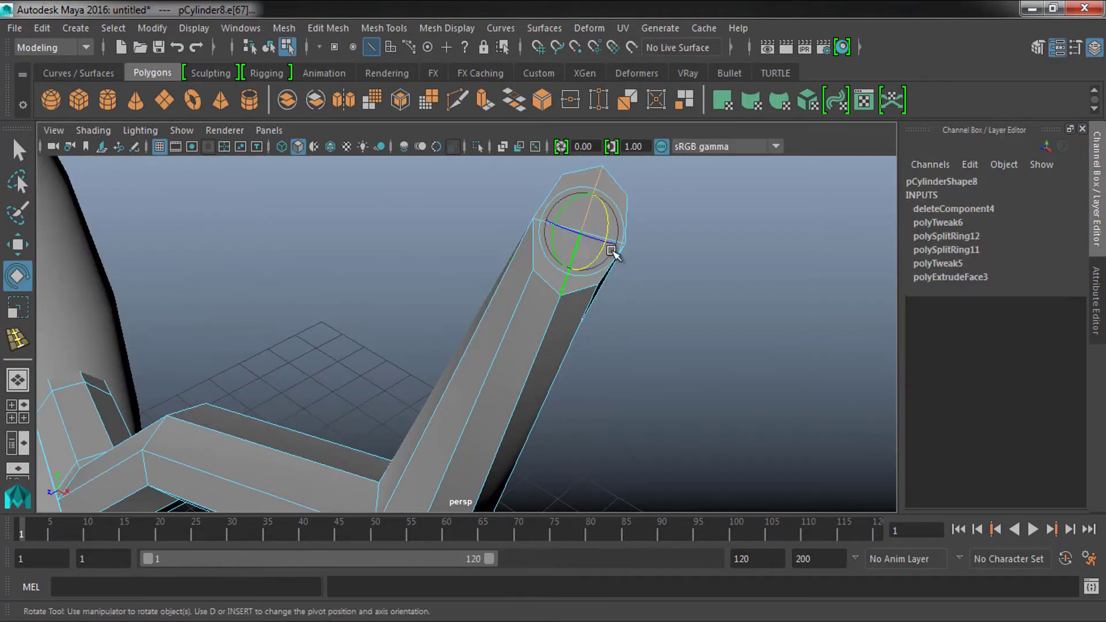
{"action": "mouse_move", "coordinate": [613, 248]}
{"action": "left_mouse_down", "text": "alt"}
{"action": "mouse_move", "coordinate": [699, 202]}
{"action": "mouse_move", "coordinate": [573, 263]}
{"action": "mouse_move", "coordinate": [586, 282]}
{"action": "mouse_move", "coordinate": [601, 215]}
{"action": "mouse_move", "coordinate": [654, 226]}
{"action": "left_mouse_up", "text": "alt"}
{"action": "key", "text": "ctrl+F9"}
{"action": "scroll", "coordinate": [706, 299], "scroll_direction": "down", "scroll_amount": 5}
{"action": "left_click_drag", "start_coordinate": [706, 299], "coordinate": [556, 371], "text": "alt"}
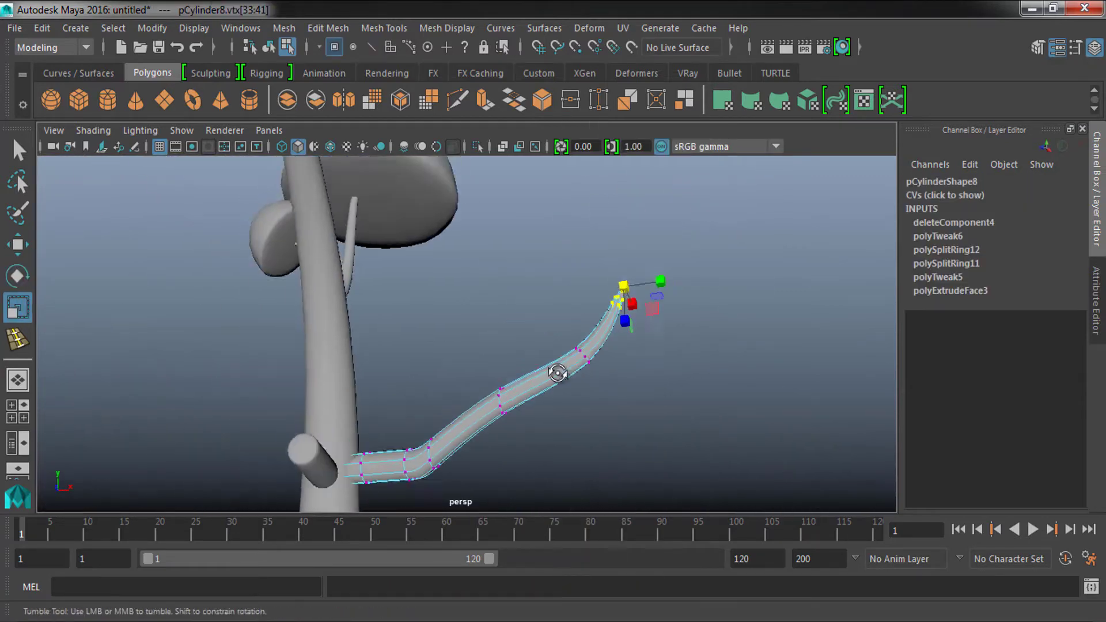
Move the large dome cap copy down onto the end of the arm
{"action": "right_click_drag", "start_coordinate": [507, 180], "coordinate": [507, 159]}
{"action": "middle_click_drag", "start_coordinate": [484, 346], "coordinate": [576, 381], "text": "alt"}
{"action": "key", "text": "w"}
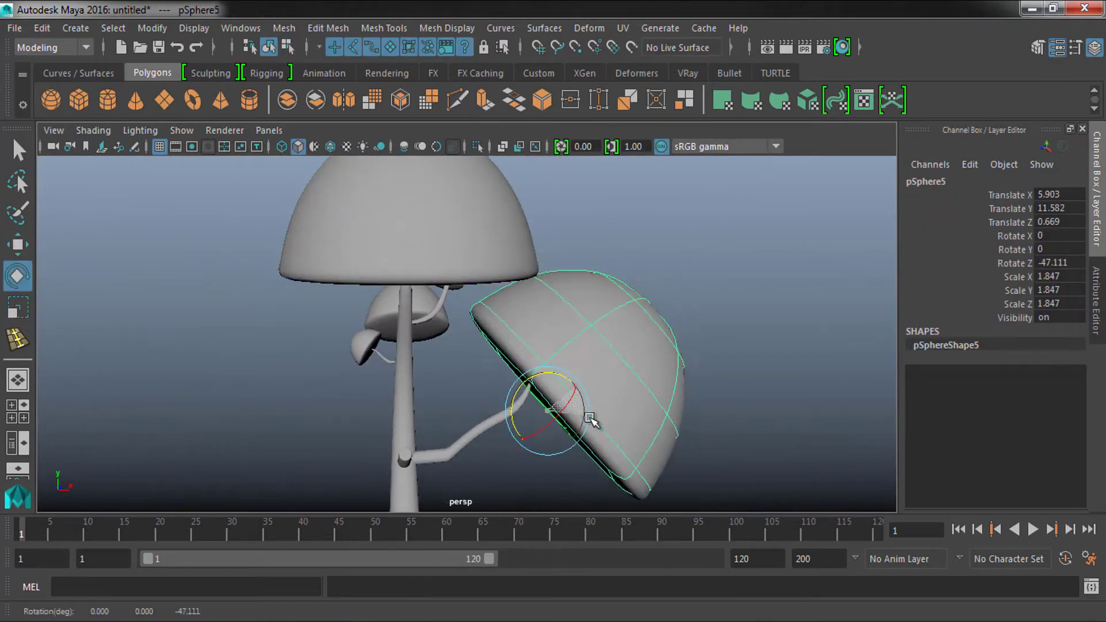
{"action": "mouse_move", "coordinate": [554, 384]}
{"action": "left_mouse_down", "text": "alt"}
{"action": "mouse_move", "coordinate": [519, 369]}
{"action": "mouse_move", "coordinate": [403, 403]}
{"action": "left_mouse_up", "text": "alt"}
{"action": "scroll", "coordinate": [548, 383], "scroll_direction": "down", "scroll_amount": 3}
Move the new cylinder away from the tree along Z
{"action": "left_click", "coordinate": [549, 383]}
{"action": "left_click", "coordinate": [377, 448]}
{"action": "left_click_drag", "start_coordinate": [380, 448], "coordinate": [473, 448]}
{"action": "key", "text": "space"}
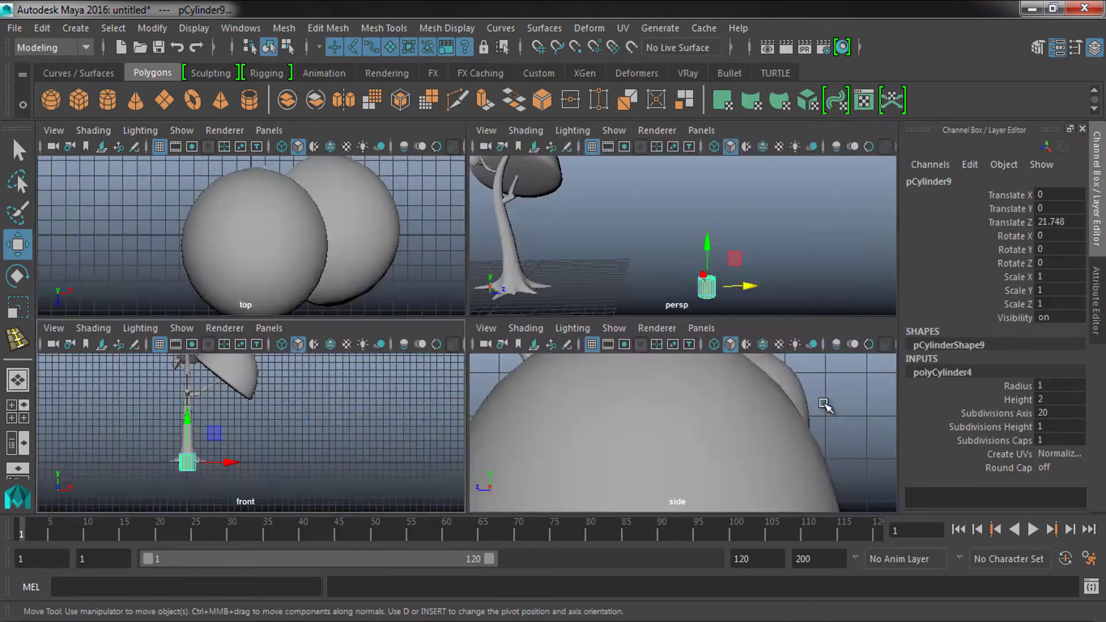
In the side view, raise the cylinder so it sits on the ground
{"action": "key", "text": "space"}
{"action": "scroll", "coordinate": [697, 302], "scroll_direction": "down", "scroll_amount": 3}
{"action": "middle_click_drag", "start_coordinate": [696, 303], "coordinate": [864, 311], "text": "alt"}
{"action": "left_click_drag", "start_coordinate": [452, 438], "coordinate": [438, 419]}
{"action": "scroll", "coordinate": [805, 398], "scroll_direction": "up", "scroll_amount": 5}
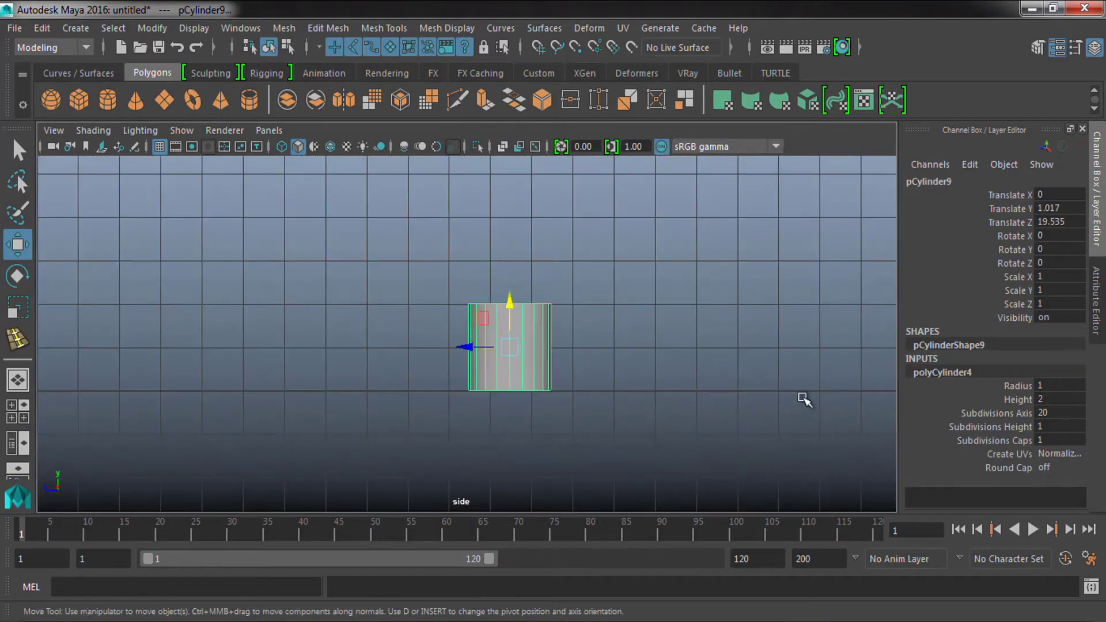
Extrude the cylinder's top faces upward into a tall leaning stalk
{"action": "right_click", "coordinate": [524, 381]}
{"action": "left_click", "coordinate": [455, 168]}
{"action": "left_click_drag", "start_coordinate": [449, 288], "coordinate": [576, 323]}
{"action": "right_click", "coordinate": [567, 252]}
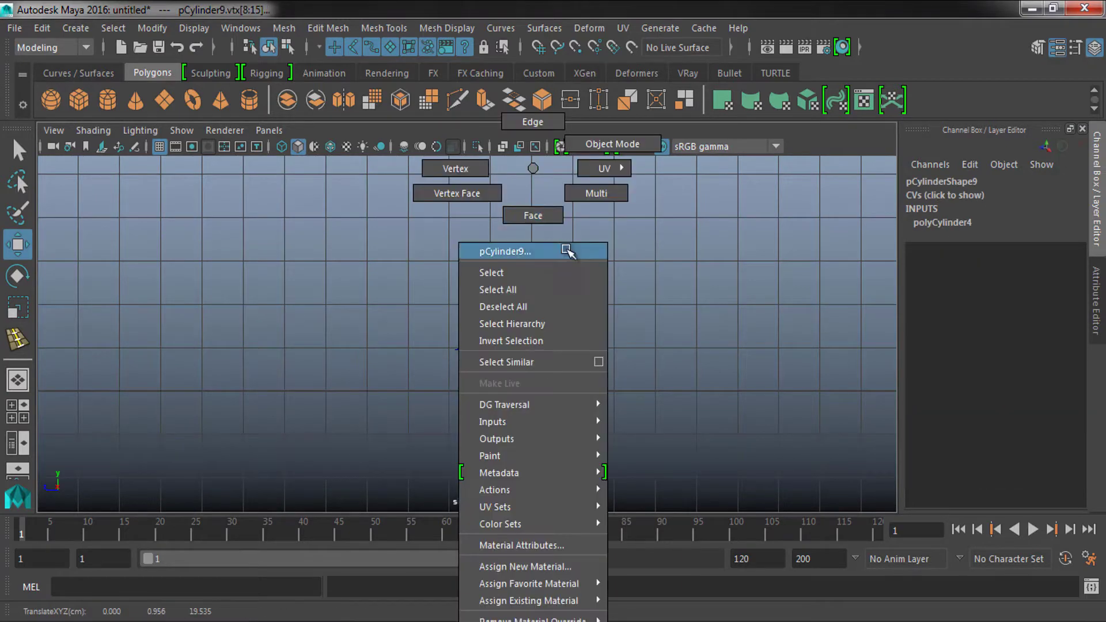
{"action": "left_click", "coordinate": [545, 217]}
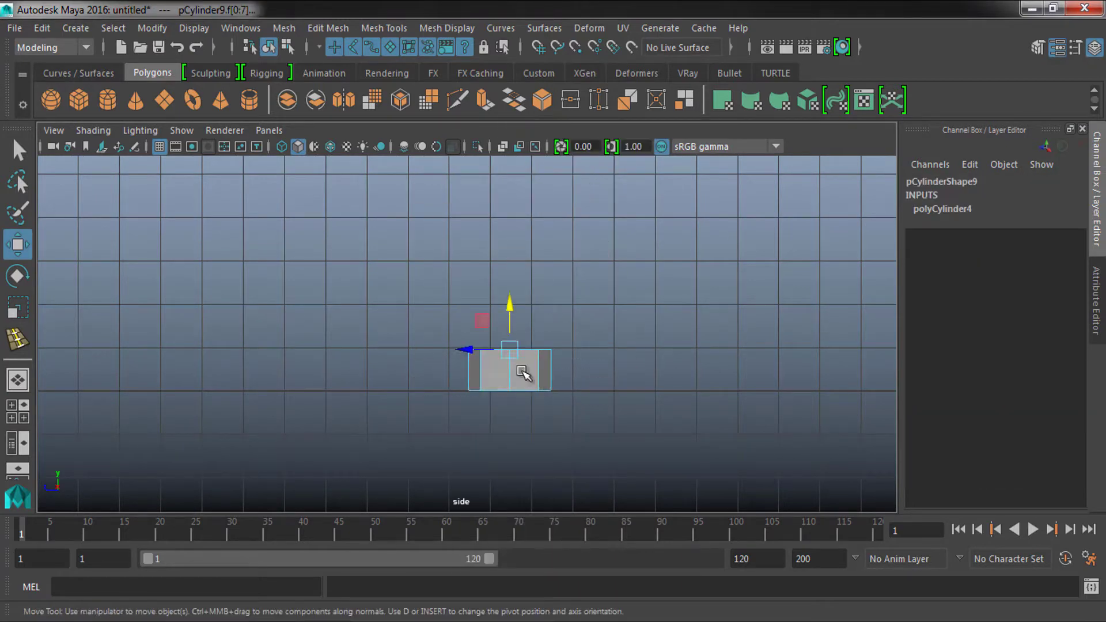
{"action": "key", "text": "ctrl+e"}
{"action": "left_click_drag", "start_coordinate": [510, 323], "coordinate": [528, 163]}
{"action": "scroll", "coordinate": [562, 338], "scroll_direction": "down", "scroll_amount": 5}
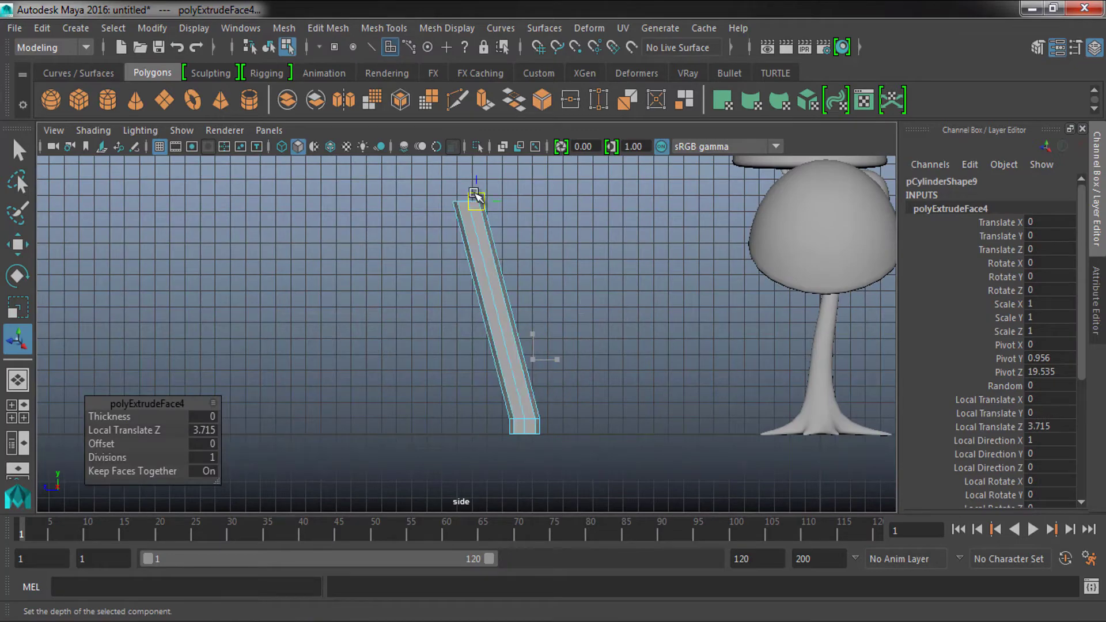
{"action": "left_click_drag", "start_coordinate": [476, 195], "coordinate": [563, 377]}
Delete the edge across the stalk's top cap
{"action": "key", "text": "space"}
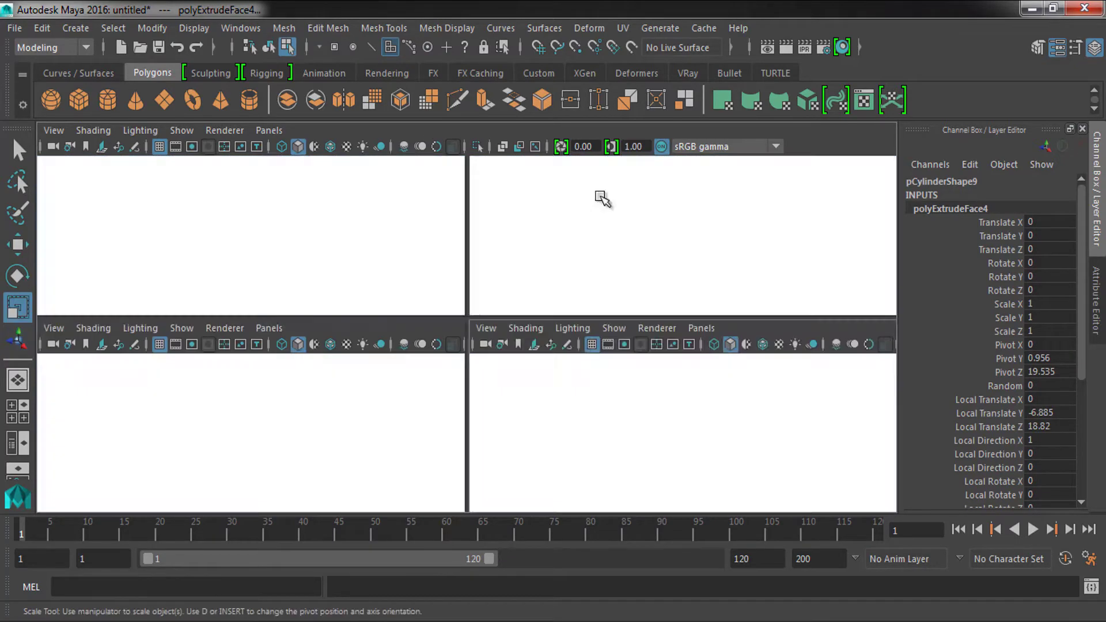
{"action": "key", "text": "space"}
{"action": "key", "text": "f"}
{"action": "key", "text": "F10"}
{"action": "left_click", "coordinate": [522, 286]}
{"action": "key", "text": "Delete"}
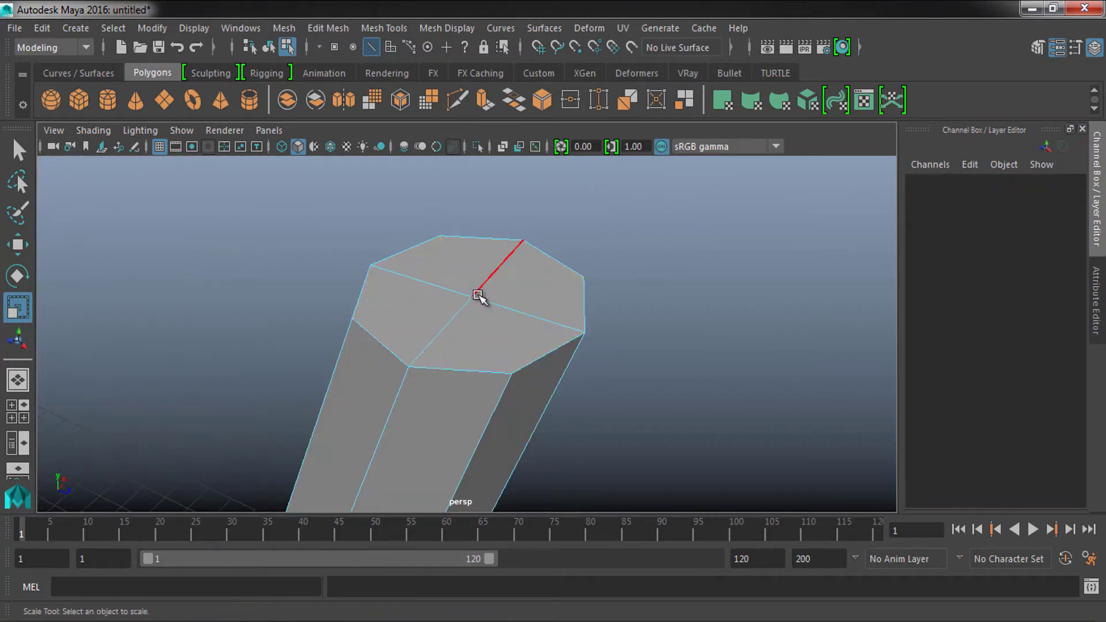
{"action": "key", "text": "space"}
Extrude the bottom faces and scale them outward into a flared base
{"action": "key", "text": "space"}
{"action": "right_click", "coordinate": [668, 333], "text": "shift"}
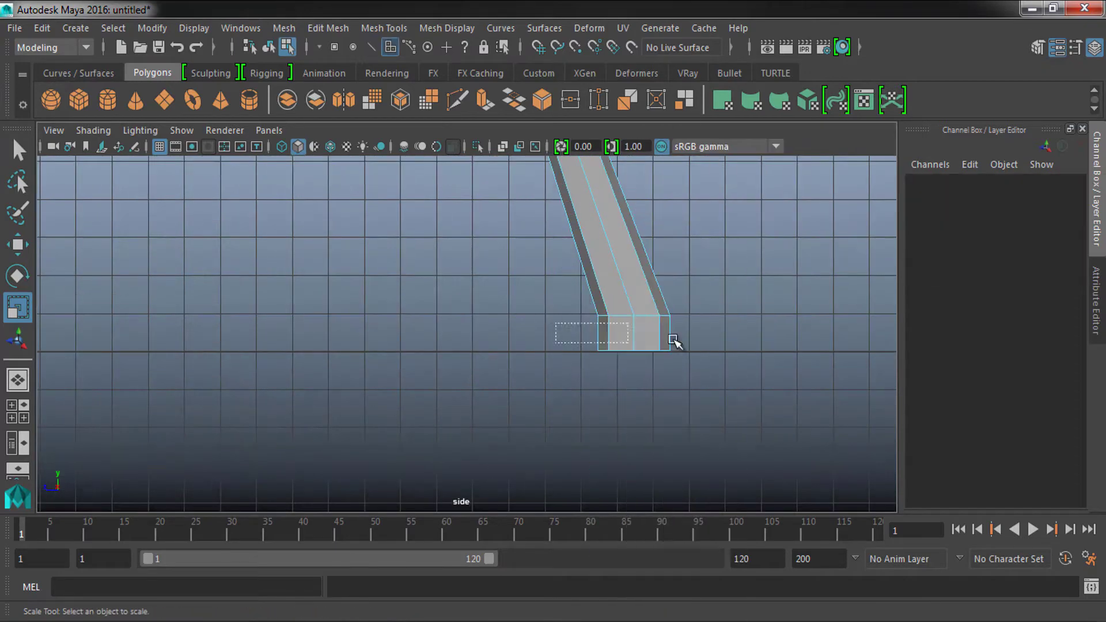
{"action": "key", "text": "ctrl+e"}
{"action": "key", "text": "space"}
{"action": "key", "text": "space"}
{"action": "mouse_move", "coordinate": [707, 292]}
{"action": "left_mouse_down", "text": "alt"}
{"action": "mouse_move", "coordinate": [638, 330]}
{"action": "mouse_move", "coordinate": [643, 277]}
{"action": "mouse_move", "coordinate": [538, 329]}
{"action": "mouse_move", "coordinate": [605, 402]}
{"action": "mouse_move", "coordinate": [457, 375]}
{"action": "mouse_move", "coordinate": [457, 304]}
{"action": "mouse_move", "coordinate": [476, 329]}
{"action": "left_mouse_up", "text": "alt"}
{"action": "key", "text": "w"}
{"action": "key", "text": "r"}
{"action": "key", "text": "space"}
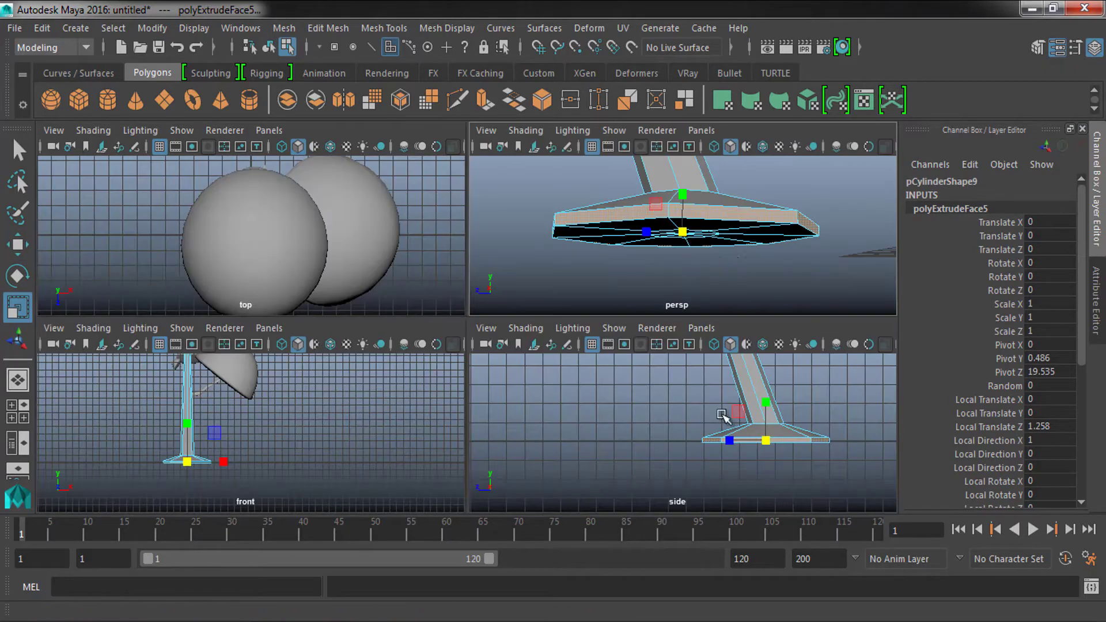
{"action": "key", "text": "space"}
Insert two more edge loops along the stalk
{"action": "scroll", "coordinate": [493, 388], "scroll_direction": "up", "scroll_amount": 3}
{"action": "scroll", "coordinate": [516, 339], "scroll_direction": "up", "scroll_amount": 2}
{"action": "mouse_move", "coordinate": [495, 316]}
{"action": "right_mouse_down", "text": "shift"}
{"action": "mouse_move", "coordinate": [493, 296]}
{"action": "mouse_move", "coordinate": [193, 262]}
{"action": "right_mouse_up", "text": "shift"}
{"action": "mouse_move", "coordinate": [472, 321]}
{"action": "left_mouse_down"}
{"action": "mouse_move", "coordinate": [543, 304]}
{"action": "mouse_move", "coordinate": [446, 249]}
{"action": "left_mouse_up"}
{"action": "left_click", "coordinate": [447, 249]}
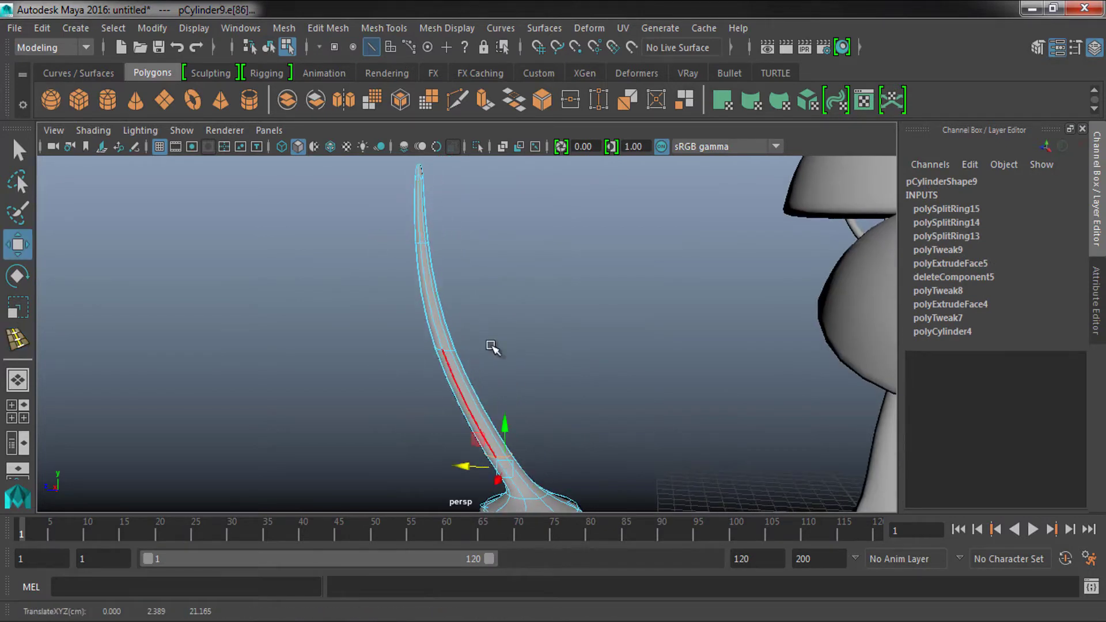
Scale a ring of stalk vertices to taper its tip
{"action": "mouse_move", "coordinate": [493, 348]}
{"action": "left_mouse_down", "text": "alt"}
{"action": "mouse_move", "coordinate": [412, 217]}
{"action": "mouse_move", "coordinate": [426, 230]}
{"action": "left_mouse_up", "text": "alt"}
{"action": "key", "text": "F9"}
{"action": "key", "text": "r"}
{"action": "scroll", "coordinate": [434, 236], "scroll_direction": "up", "scroll_amount": 3}
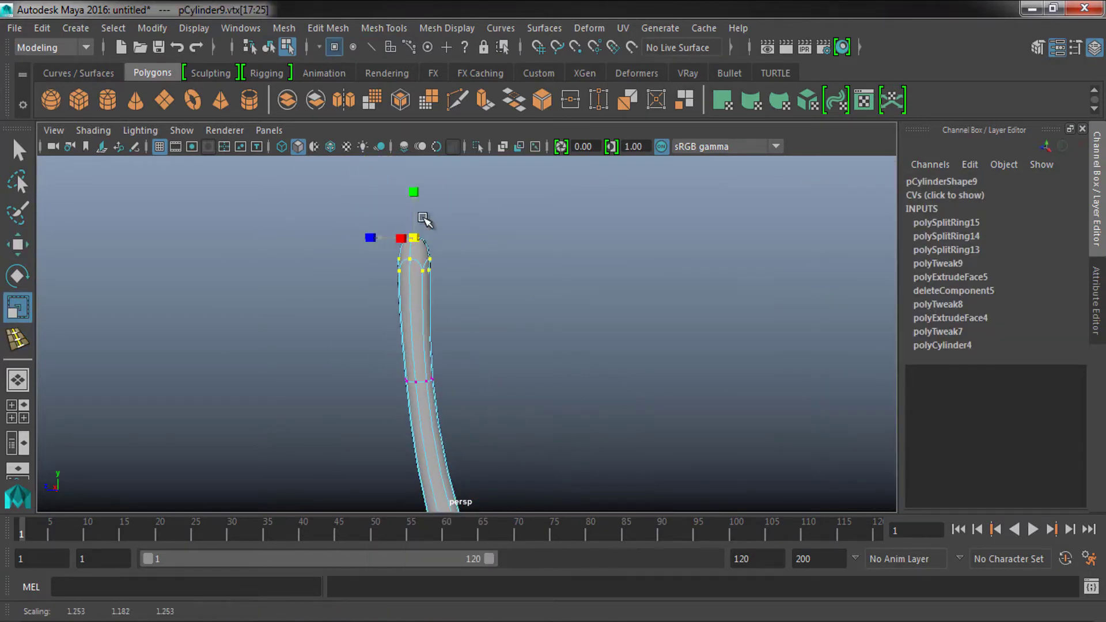
{"action": "key", "text": "space"}
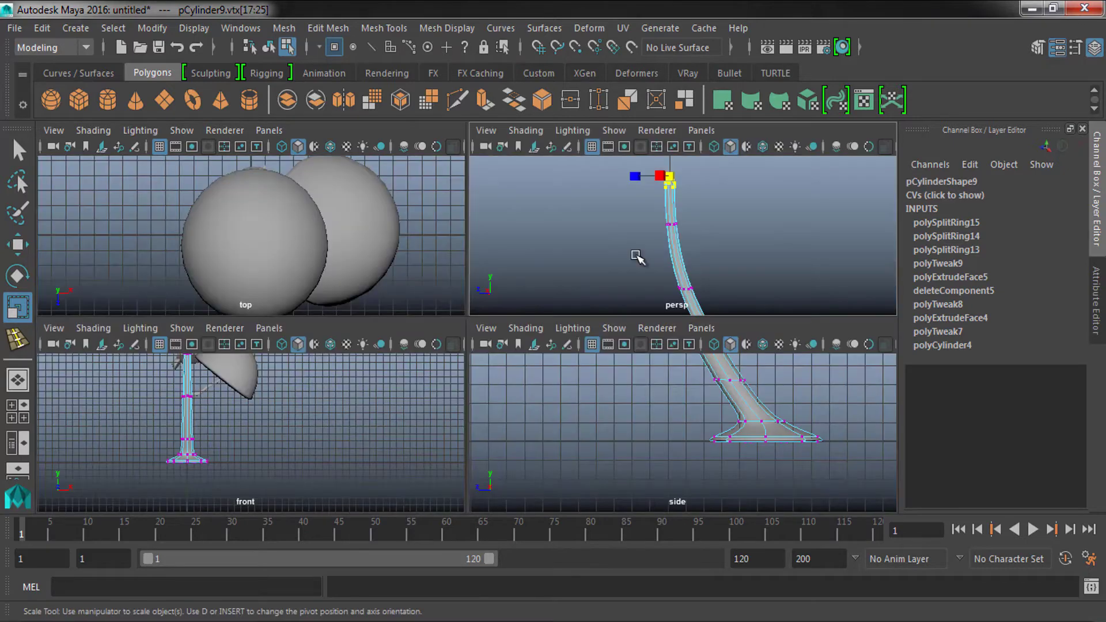
{"action": "key", "text": "space"}
Rescale the base disc and return to Object Mode
{"action": "mouse_move", "coordinate": [449, 245]}
{"action": "left_mouse_down", "text": "alt"}
{"action": "mouse_move", "coordinate": [421, 331]}
{"action": "mouse_move", "coordinate": [415, 321]}
{"action": "left_mouse_up", "text": "alt"}
{"action": "scroll", "coordinate": [420, 331], "scroll_direction": "up", "scroll_amount": 3}
{"action": "scroll", "coordinate": [357, 364], "scroll_direction": "up", "scroll_amount": 2}
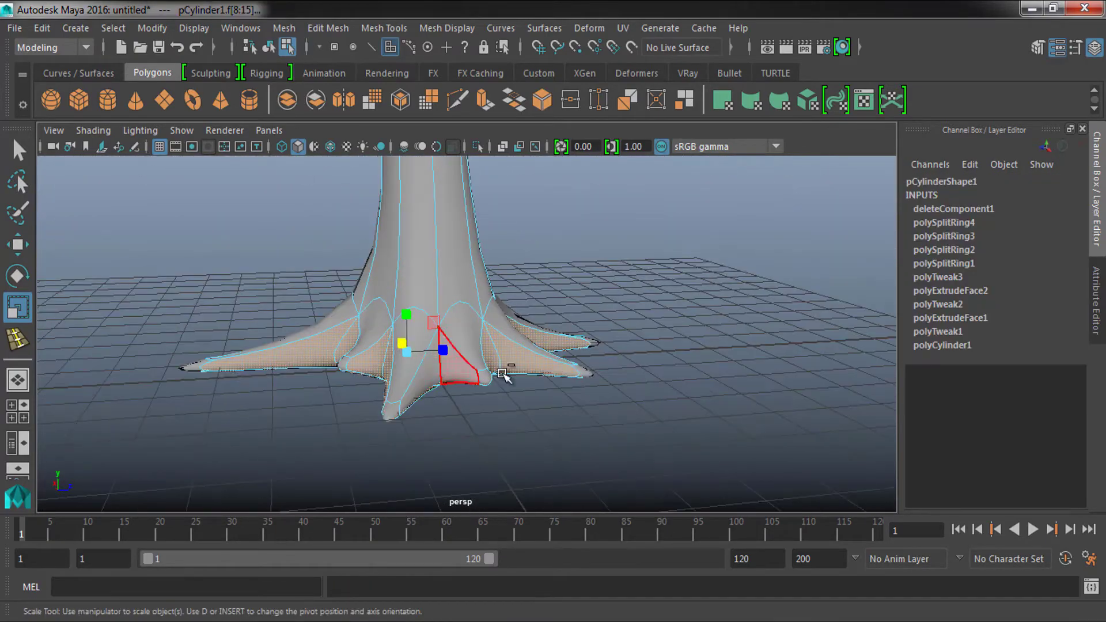
{"action": "key", "text": "space"}
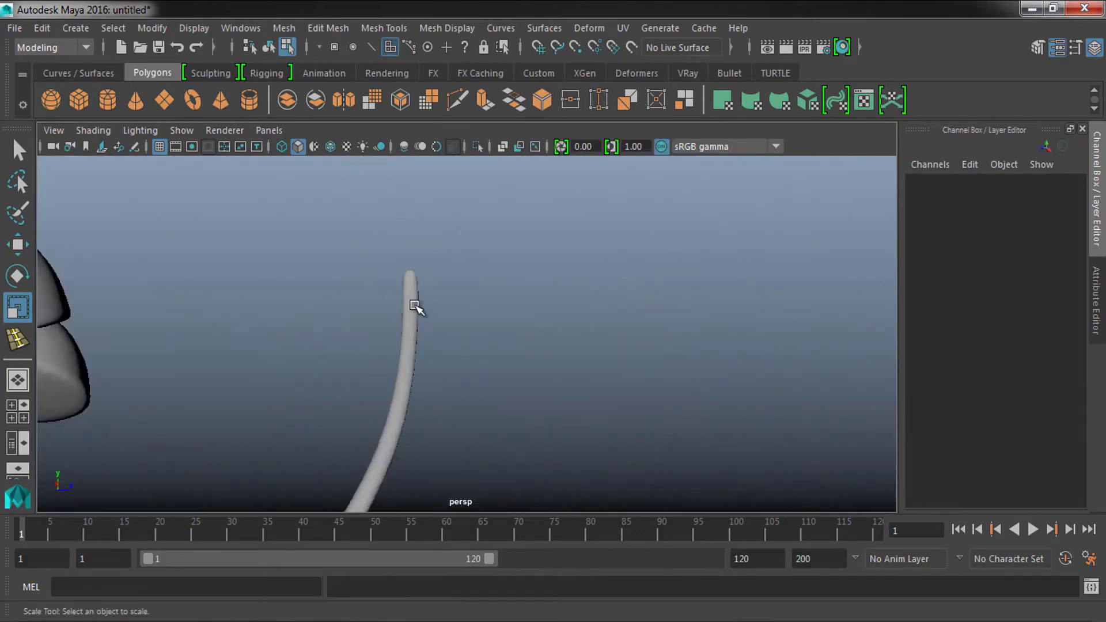
{"action": "right_click_drag", "start_coordinate": [193, 168], "coordinate": [270, 141]}
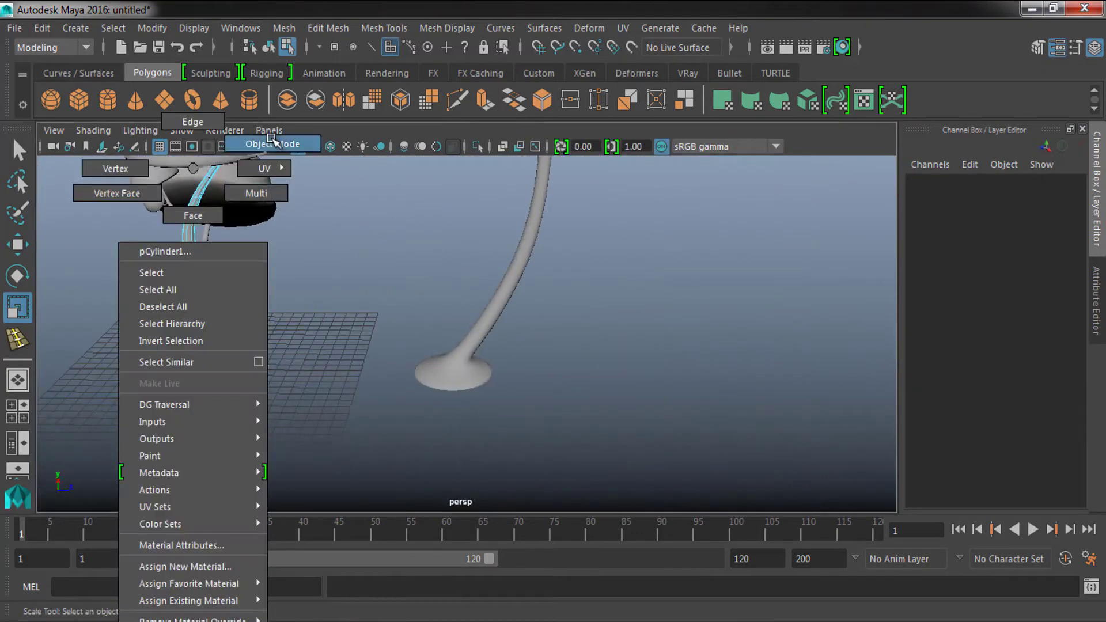
Set both plane subdivision values to 2
{"action": "left_click", "coordinate": [296, 353]}
{"action": "key", "text": "w"}
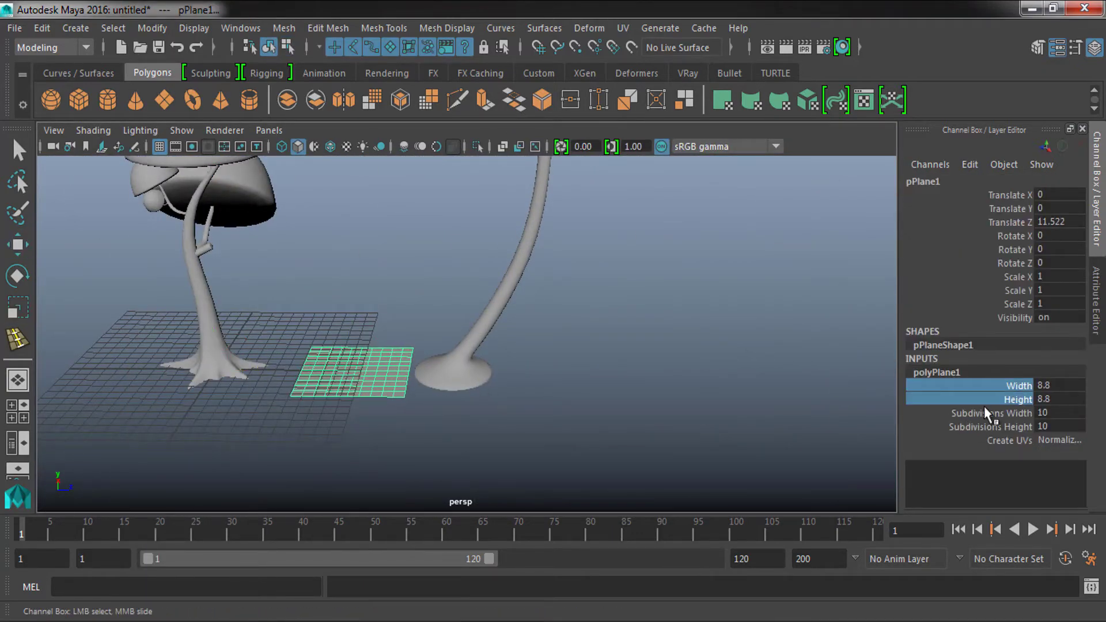
{"action": "left_click_drag", "start_coordinate": [985, 412], "coordinate": [986, 427]}
{"action": "type", "text": "2"}
{"action": "key", "text": "Return"}
{"action": "scroll", "coordinate": [505, 416], "scroll_direction": "up", "scroll_amount": 5}
Reshape the plane's vertices and add a centre edge across it
{"action": "mouse_move", "coordinate": [427, 420]}
{"action": "left_mouse_down", "text": "alt"}
{"action": "mouse_move", "coordinate": [514, 400]}
{"action": "mouse_move", "coordinate": [484, 484]}
{"action": "left_mouse_up", "text": "alt"}
{"action": "key", "text": "F9"}
{"action": "right_click", "coordinate": [442, 441]}
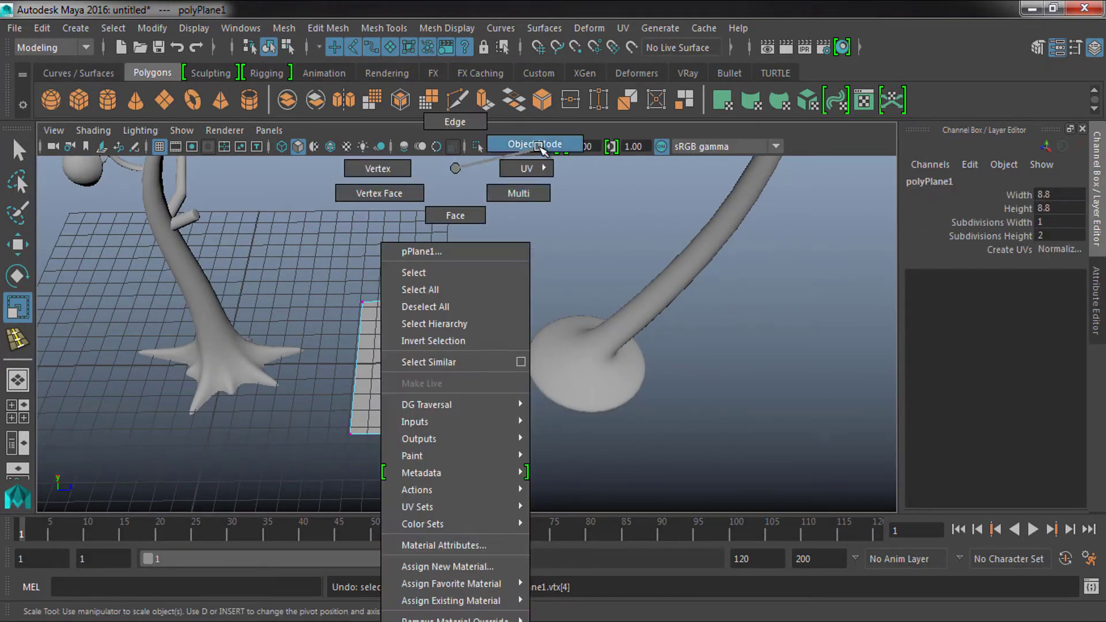
{"action": "right_click", "coordinate": [455, 436]}
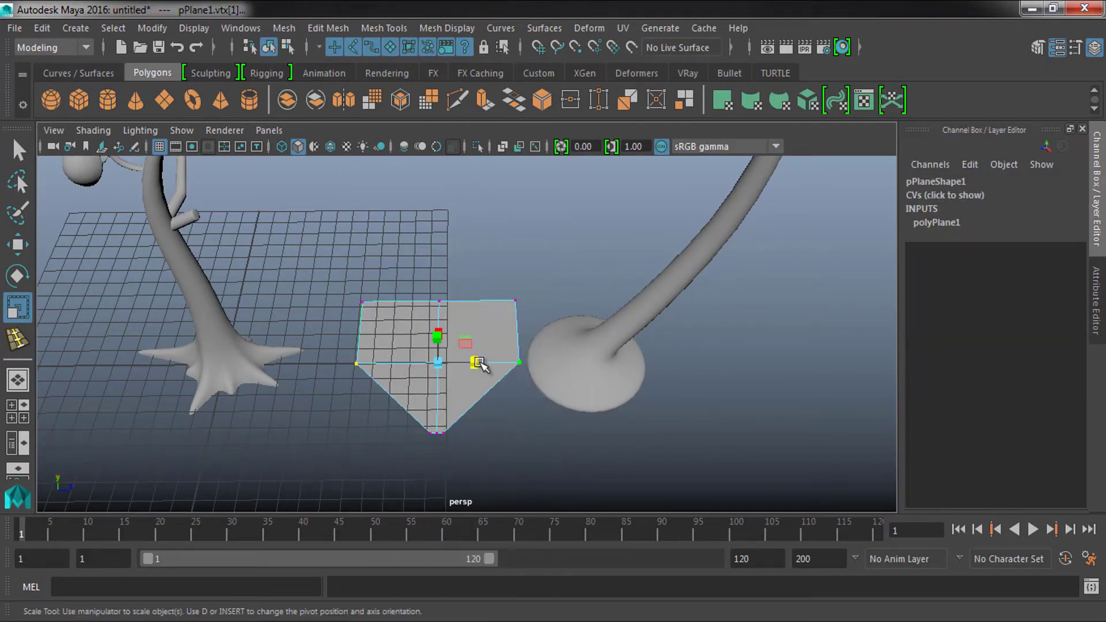
Bevel the leaf's centre edge into a crease
{"action": "mouse_move", "coordinate": [478, 306]}
{"action": "left_mouse_down", "text": "alt"}
{"action": "mouse_move", "coordinate": [440, 403]}
{"action": "mouse_move", "coordinate": [469, 341]}
{"action": "mouse_move", "coordinate": [580, 365]}
{"action": "left_mouse_up", "text": "alt"}
{"action": "key", "text": "w"}
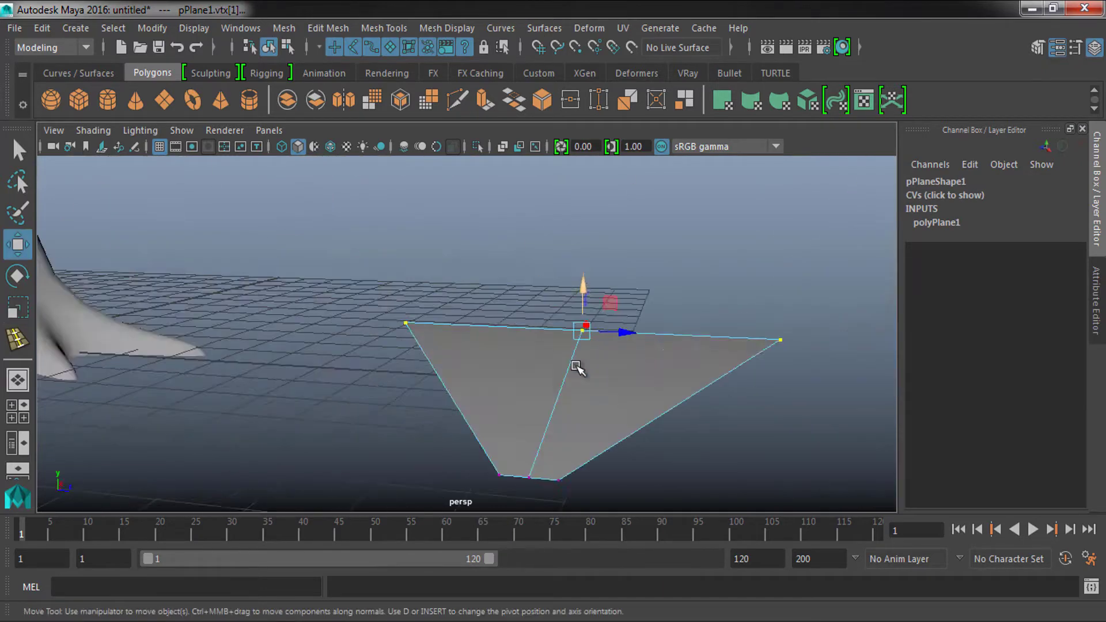
{"action": "right_click", "coordinate": [579, 169]}
{"action": "left_click", "coordinate": [556, 296]}
{"action": "right_click_drag", "start_coordinate": [568, 296], "coordinate": [647, 299], "text": "shift"}
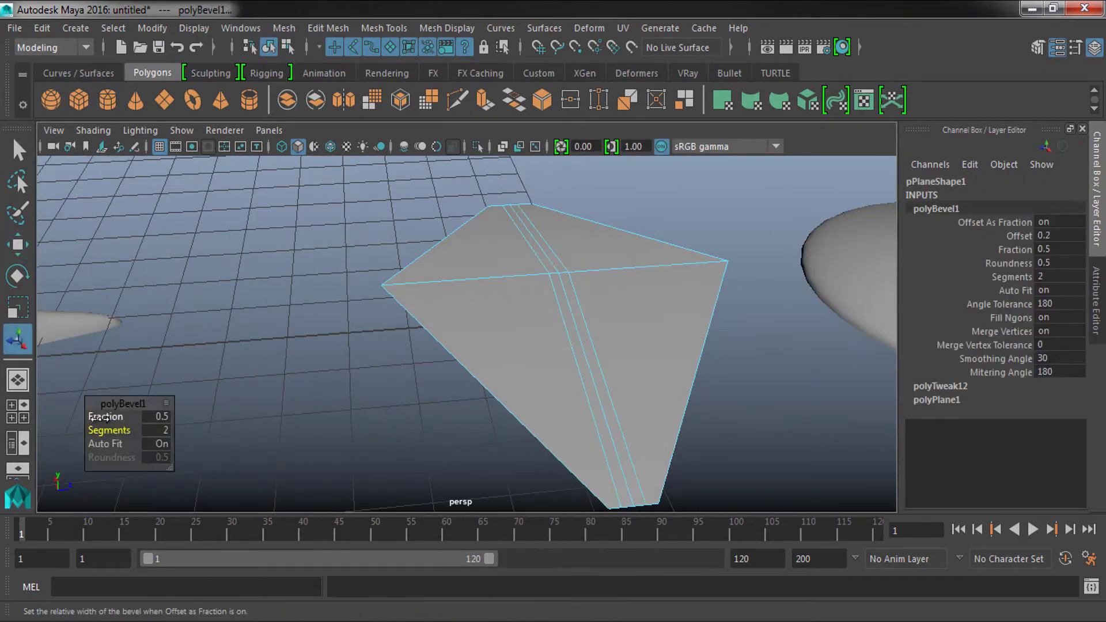
Merge the leaf's tip vertices into a single point
{"action": "left_click_drag", "start_coordinate": [525, 317], "coordinate": [496, 306], "text": "alt"}
{"action": "key", "text": "F9"}
{"action": "mouse_move", "coordinate": [490, 222]}
{"action": "left_mouse_down"}
{"action": "mouse_move", "coordinate": [608, 260]}
{"action": "mouse_move", "coordinate": [516, 319]}
{"action": "left_mouse_up"}
{"action": "key", "text": "F10"}
{"action": "mouse_move", "coordinate": [517, 255]}
{"action": "left_mouse_down", "text": "alt"}
{"action": "mouse_move", "coordinate": [370, 357]}
{"action": "mouse_move", "coordinate": [575, 394]}
{"action": "left_mouse_up", "text": "alt"}
{"action": "key", "text": "F9"}
{"action": "left_click", "coordinate": [593, 443]}
{"action": "right_click_drag", "start_coordinate": [574, 357], "coordinate": [589, 363], "text": "shift"}
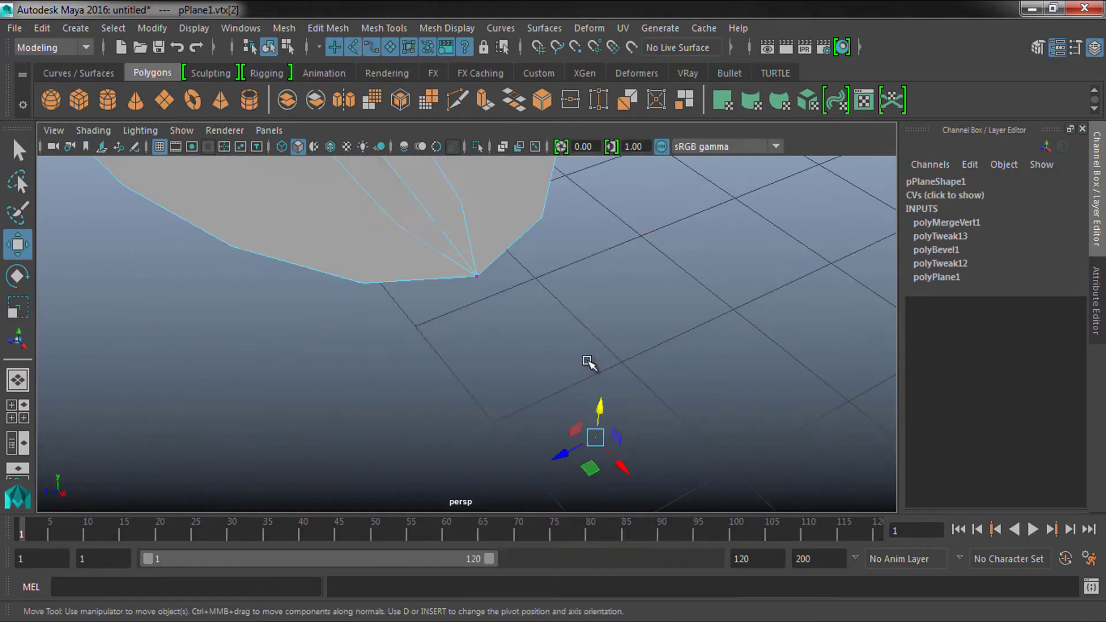
Extrude the leaf faces to give it thickness
{"action": "scroll", "coordinate": [568, 466], "scroll_direction": "down", "scroll_amount": 5}
{"action": "left_click_drag", "start_coordinate": [591, 380], "coordinate": [563, 292], "text": "alt"}
{"action": "key", "text": "F8"}
{"action": "scroll", "coordinate": [453, 291], "scroll_direction": "up", "scroll_amount": 3}
{"action": "key", "text": "ctrl+e"}
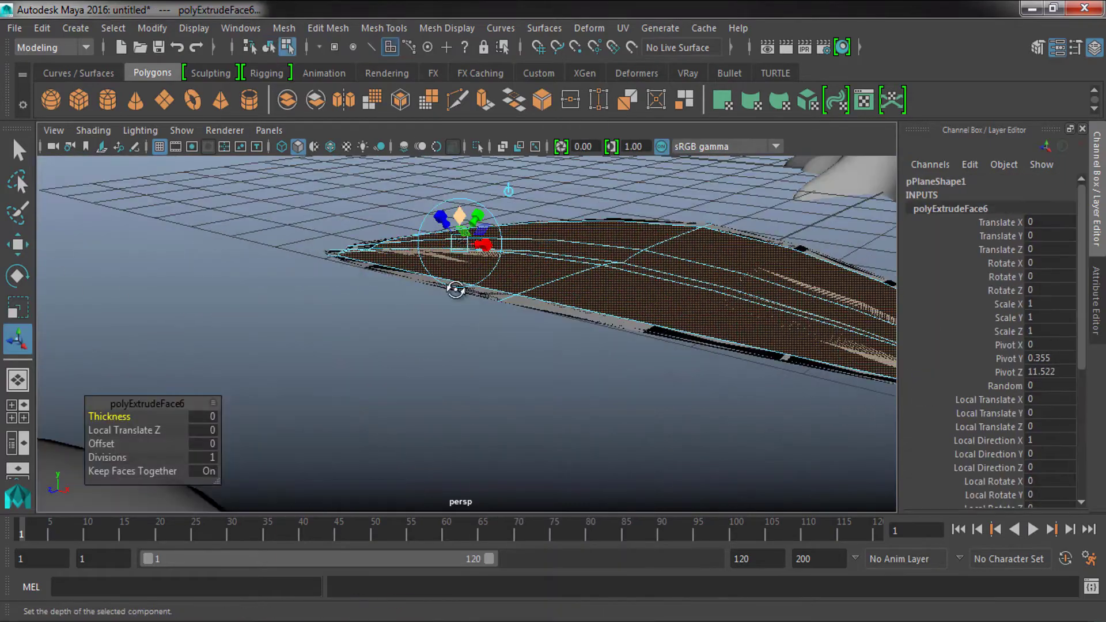
{"action": "right_click_drag", "start_coordinate": [556, 205], "coordinate": [587, 115]}
Move the leaf in the top and side views to sit on the palm trunk top
{"action": "scroll", "coordinate": [583, 217], "scroll_direction": "down", "scroll_amount": 5}
{"action": "key", "text": "w"}
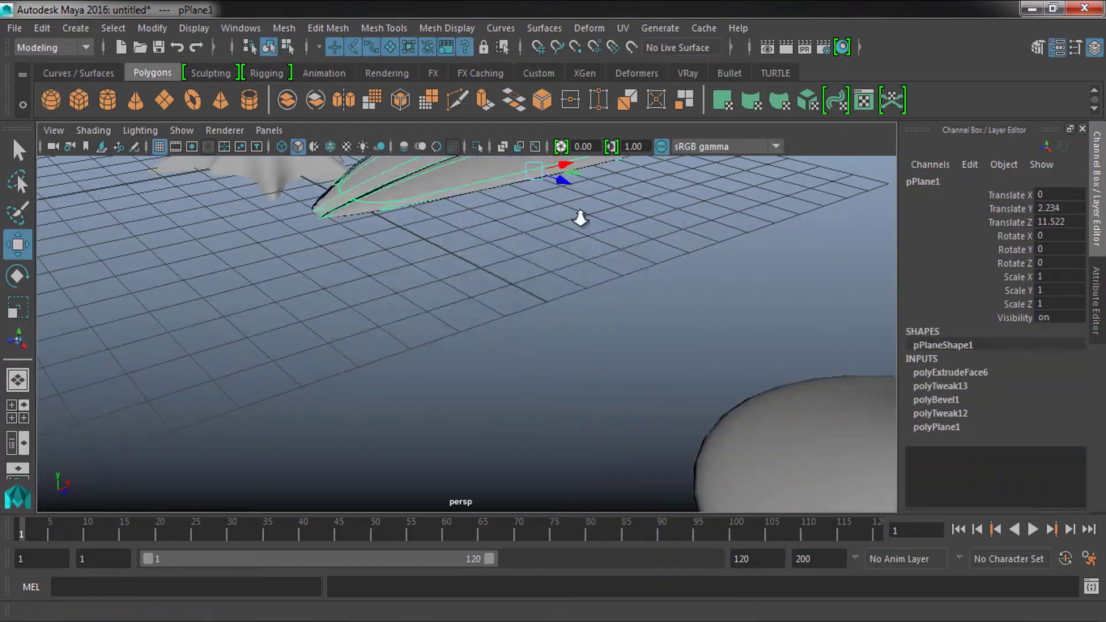
{"action": "key", "text": "space"}
{"action": "left_click_drag", "start_coordinate": [427, 223], "coordinate": [428, 173]}
{"action": "mouse_move", "coordinate": [457, 247]}
{"action": "left_mouse_down"}
{"action": "mouse_move", "coordinate": [562, 506]}
{"action": "mouse_move", "coordinate": [667, 341]}
{"action": "left_mouse_up"}
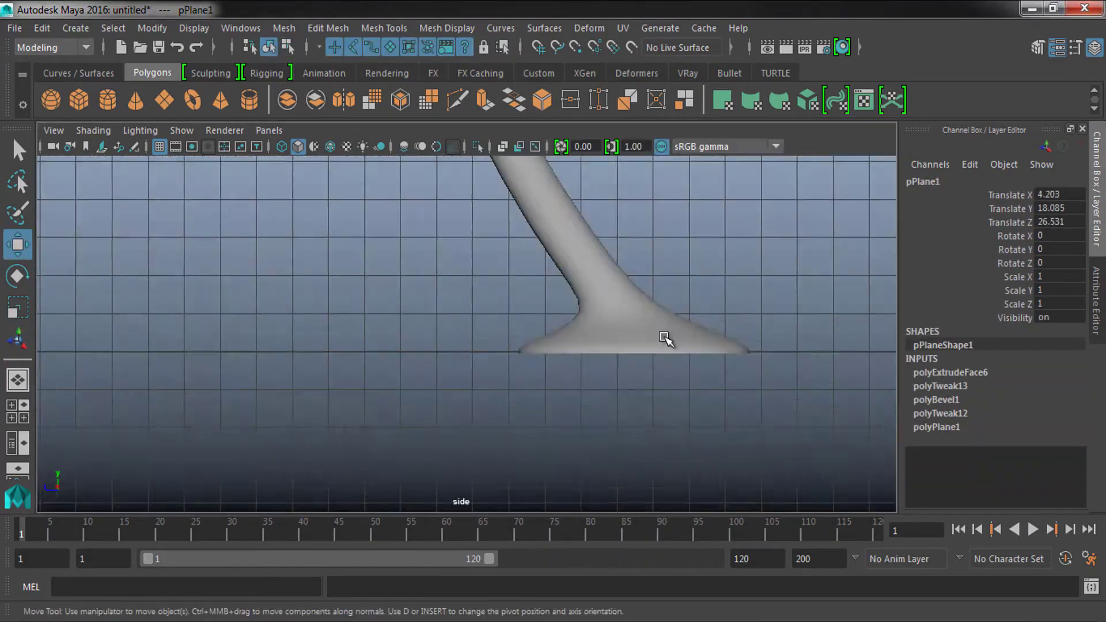
{"action": "scroll", "coordinate": [667, 340], "scroll_direction": "down", "scroll_amount": 3}
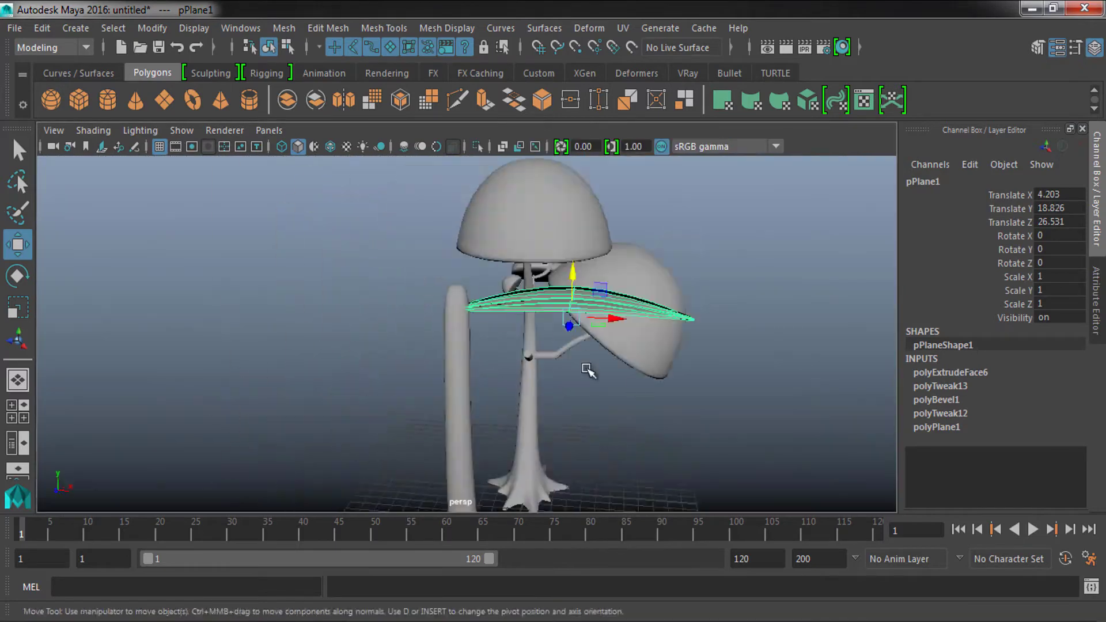
{"action": "left_click_drag", "start_coordinate": [651, 296], "coordinate": [652, 273]}
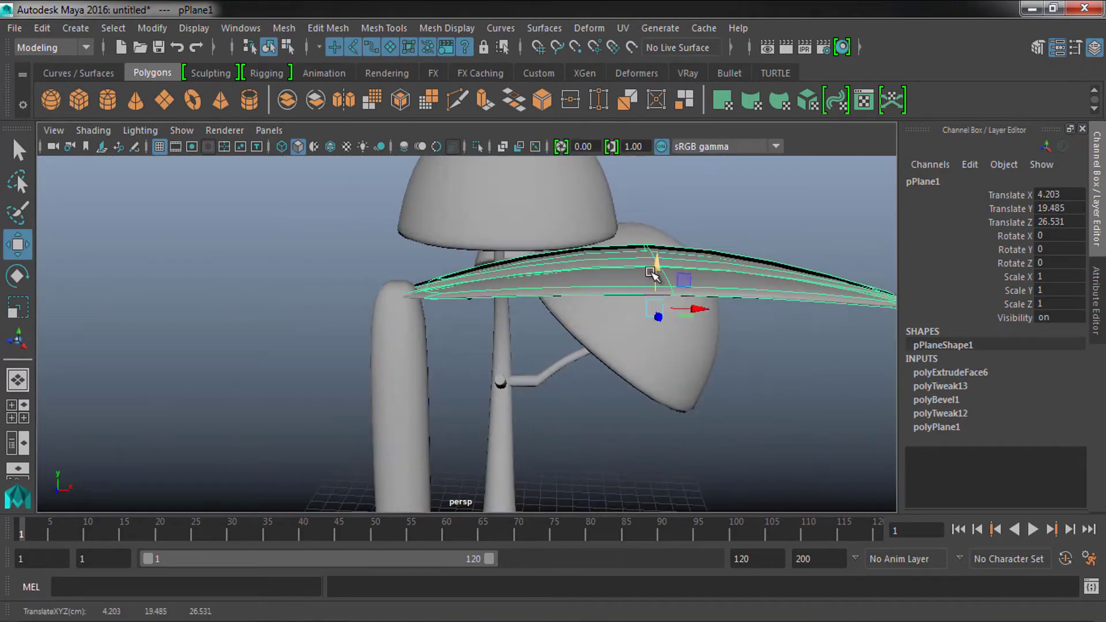
{"action": "mouse_move", "coordinate": [630, 309]}
{"action": "left_mouse_down"}
{"action": "mouse_move", "coordinate": [634, 344]}
{"action": "mouse_move", "coordinate": [412, 383]}
{"action": "mouse_move", "coordinate": [538, 328]}
{"action": "mouse_move", "coordinate": [502, 346]}
{"action": "mouse_move", "coordinate": [666, 321]}
{"action": "mouse_move", "coordinate": [506, 390]}
{"action": "mouse_move", "coordinate": [484, 420]}
{"action": "mouse_move", "coordinate": [646, 293]}
{"action": "mouse_move", "coordinate": [593, 340]}
{"action": "mouse_move", "coordinate": [338, 247]}
{"action": "mouse_move", "coordinate": [484, 247]}
{"action": "mouse_move", "coordinate": [518, 314]}
{"action": "mouse_move", "coordinate": [367, 250]}
{"action": "mouse_move", "coordinate": [408, 272]}
{"action": "left_mouse_up"}
Duplicate the leaf, then rotate, move, re-pivot, scale it and adjust its tip vertices
{"action": "key", "text": "space"}
{"action": "key", "text": "space"}
{"action": "key", "text": "ctrl+d"}
{"action": "key", "text": "e"}
{"action": "key", "text": "w"}
{"action": "key", "text": "d"}
{"action": "key", "text": "r"}
{"action": "right_click_drag", "start_coordinate": [366, 168], "coordinate": [267, 166]}
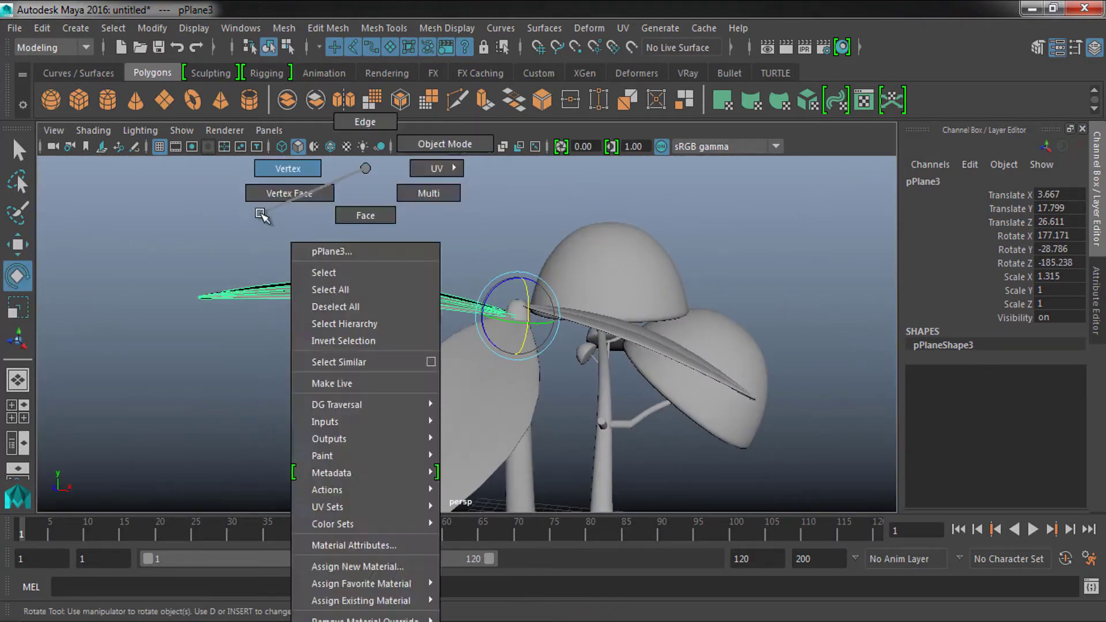
{"action": "left_click_drag", "start_coordinate": [185, 285], "coordinate": [245, 317]}
{"action": "key", "text": "w"}
{"action": "mouse_move", "coordinate": [303, 354]}
{"action": "left_mouse_down", "text": "alt"}
{"action": "mouse_move", "coordinate": [242, 346]}
{"action": "mouse_move", "coordinate": [338, 165]}
{"action": "left_mouse_up", "text": "alt"}
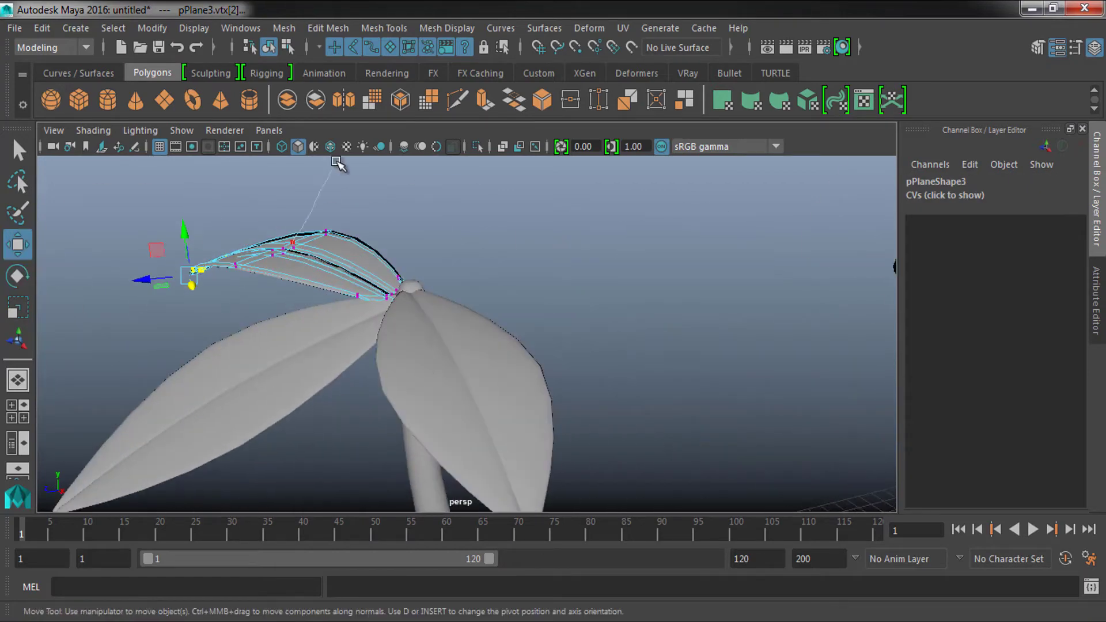
Duplicate another leaf and rotate it into the crown
{"action": "key", "text": "ctrl+d"}
{"action": "left_click_drag", "start_coordinate": [333, 320], "coordinate": [489, 340], "text": "alt"}
{"action": "mouse_move", "coordinate": [426, 311]}
{"action": "left_mouse_down"}
{"action": "mouse_move", "coordinate": [388, 304]}
{"action": "mouse_move", "coordinate": [450, 299]}
{"action": "left_mouse_up"}
{"action": "mouse_move", "coordinate": [449, 300]}
{"action": "left_mouse_down"}
{"action": "mouse_move", "coordinate": [459, 308]}
{"action": "mouse_move", "coordinate": [402, 363]}
{"action": "mouse_move", "coordinate": [593, 388]}
{"action": "left_mouse_up"}
{"action": "key", "text": "ctrl+s"}
{"action": "key", "text": "Escape"}
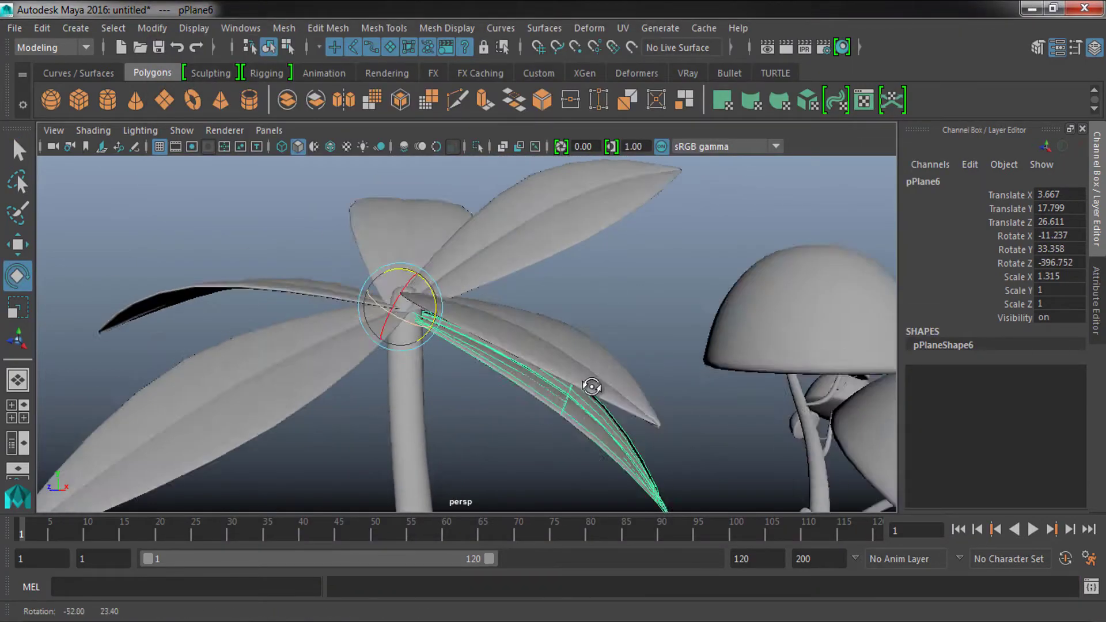
Add one more rotated, slightly shrunk leaf copy and tweak its vertices
{"action": "key", "text": "ctrl+d"}
{"action": "key", "text": "r"}
{"action": "mouse_move", "coordinate": [394, 282]}
{"action": "left_mouse_down"}
{"action": "mouse_move", "coordinate": [398, 300]}
{"action": "mouse_move", "coordinate": [557, 309]}
{"action": "left_mouse_up"}
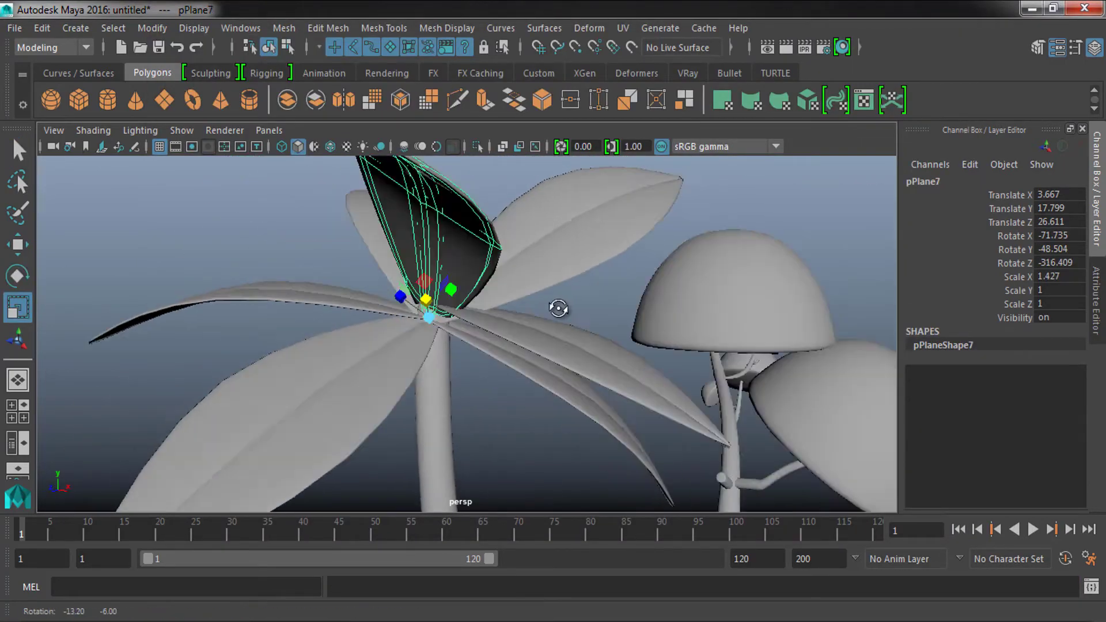
{"action": "left_click_drag", "start_coordinate": [346, 384], "coordinate": [484, 380], "text": "alt"}
{"action": "mouse_move", "coordinate": [484, 380]}
{"action": "left_mouse_down"}
{"action": "mouse_move", "coordinate": [500, 374]}
{"action": "mouse_move", "coordinate": [321, 400]}
{"action": "left_mouse_up"}
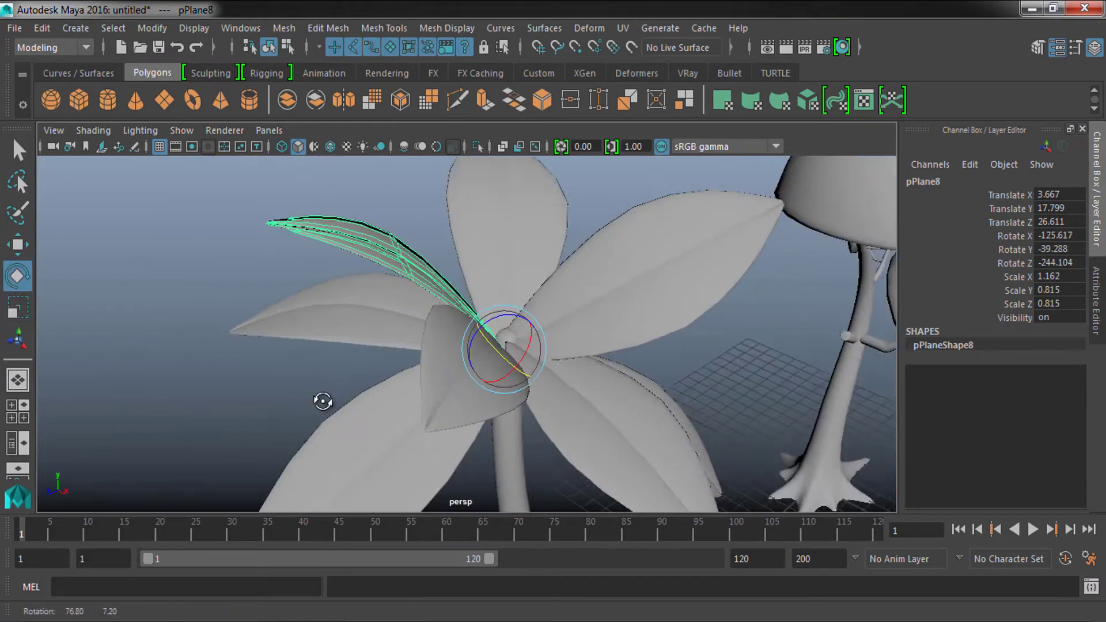
{"action": "right_click_drag", "start_coordinate": [370, 173], "coordinate": [294, 192]}
{"action": "key", "text": "w"}
{"action": "mouse_move", "coordinate": [403, 275]}
{"action": "left_mouse_down", "text": "alt"}
{"action": "mouse_move", "coordinate": [506, 321]}
{"action": "mouse_move", "coordinate": [716, 320]}
{"action": "mouse_move", "coordinate": [462, 243]}
{"action": "left_mouse_up", "text": "alt"}
Create a polygon sphere with 5 subdivisions and place it beside the palm trunk
{"action": "key", "text": "r"}
{"action": "scroll", "coordinate": [462, 243], "scroll_direction": "down", "scroll_amount": 5}
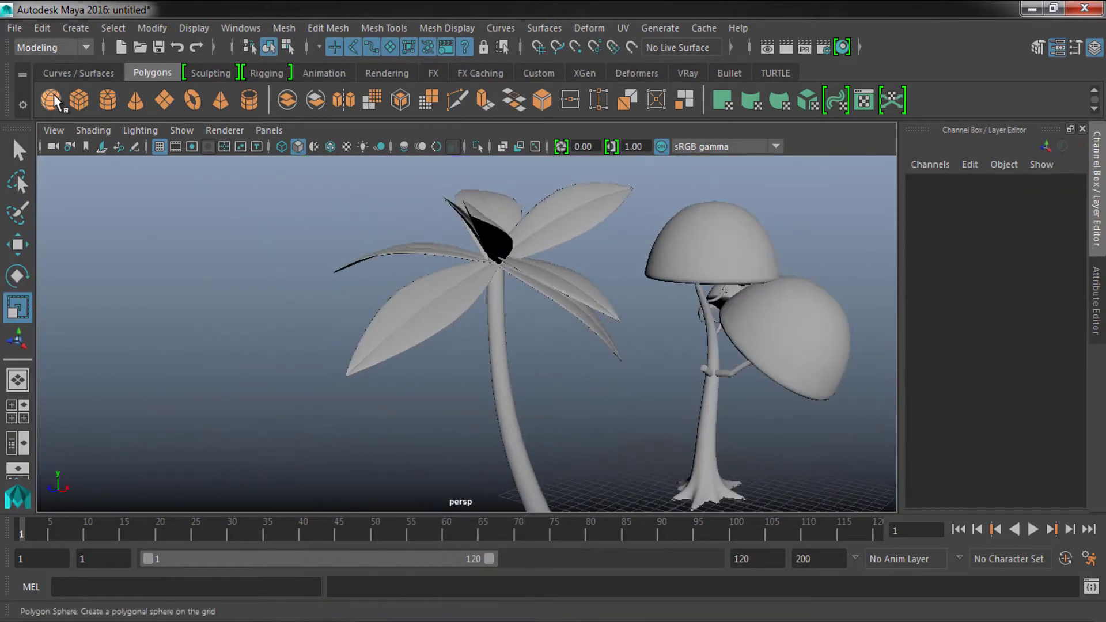
{"action": "key", "text": "w"}
{"action": "left_click", "coordinate": [452, 331]}
{"action": "mouse_move", "coordinate": [461, 348]}
{"action": "left_mouse_down", "text": "alt"}
{"action": "mouse_move", "coordinate": [694, 294]}
{"action": "mouse_move", "coordinate": [308, 311]}
{"action": "mouse_move", "coordinate": [375, 295]}
{"action": "left_mouse_up", "text": "alt"}
{"action": "left_click_drag", "start_coordinate": [380, 294], "coordinate": [1023, 410]}
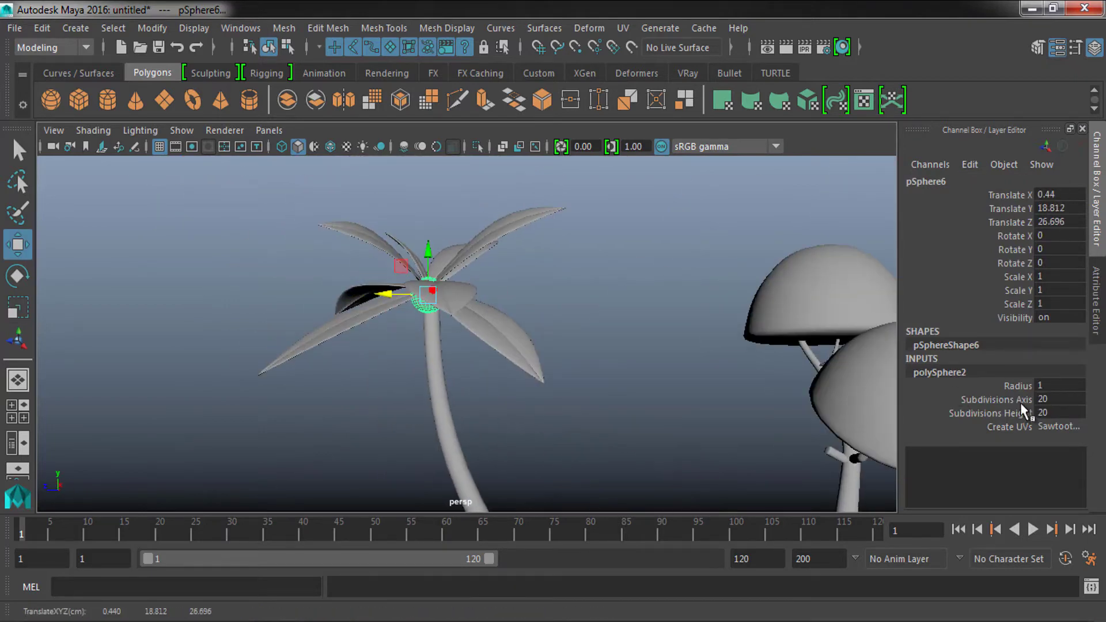
{"action": "scroll", "coordinate": [427, 344], "scroll_direction": "up", "scroll_amount": 5}
{"action": "scroll", "coordinate": [439, 342], "scroll_direction": "up", "scroll_amount": 3}
{"action": "left_click_drag", "start_coordinate": [464, 369], "coordinate": [539, 317], "text": "alt"}
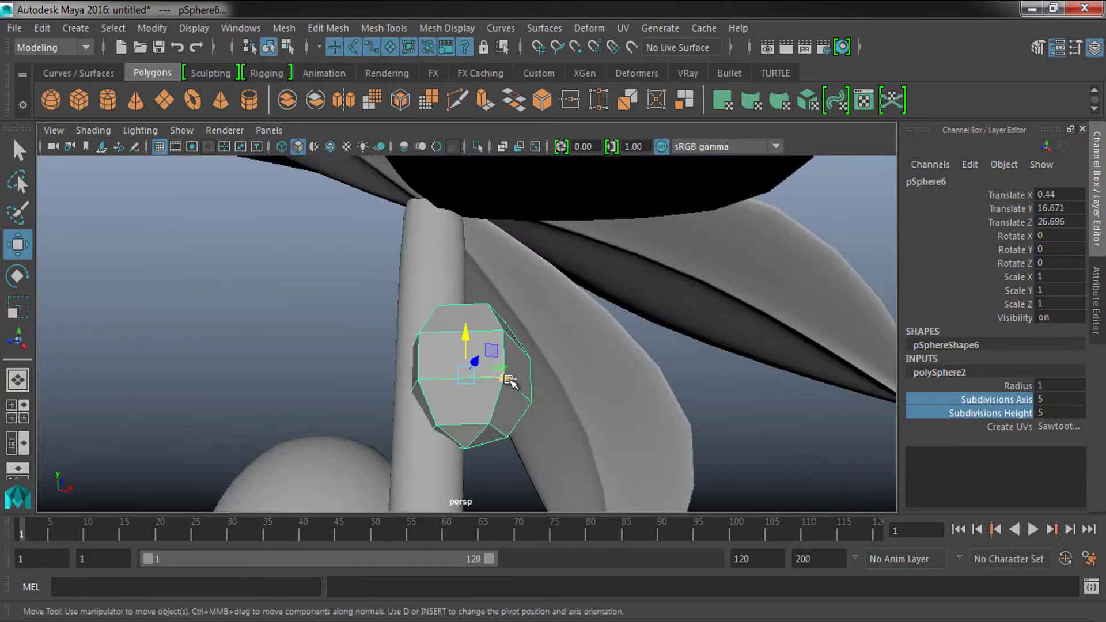
{"action": "left_click_drag", "start_coordinate": [528, 380], "coordinate": [538, 317]}
{"action": "scroll", "coordinate": [538, 317], "scroll_direction": "up", "scroll_amount": 3}
Snap the sphere's pivot to its top vertex and hang it from the trunk top
{"action": "right_click_drag", "start_coordinate": [568, 167], "coordinate": [491, 168]}
{"action": "left_click", "coordinate": [544, 210]}
{"action": "left_click_drag", "start_coordinate": [543, 210], "coordinate": [538, 245], "text": "alt"}
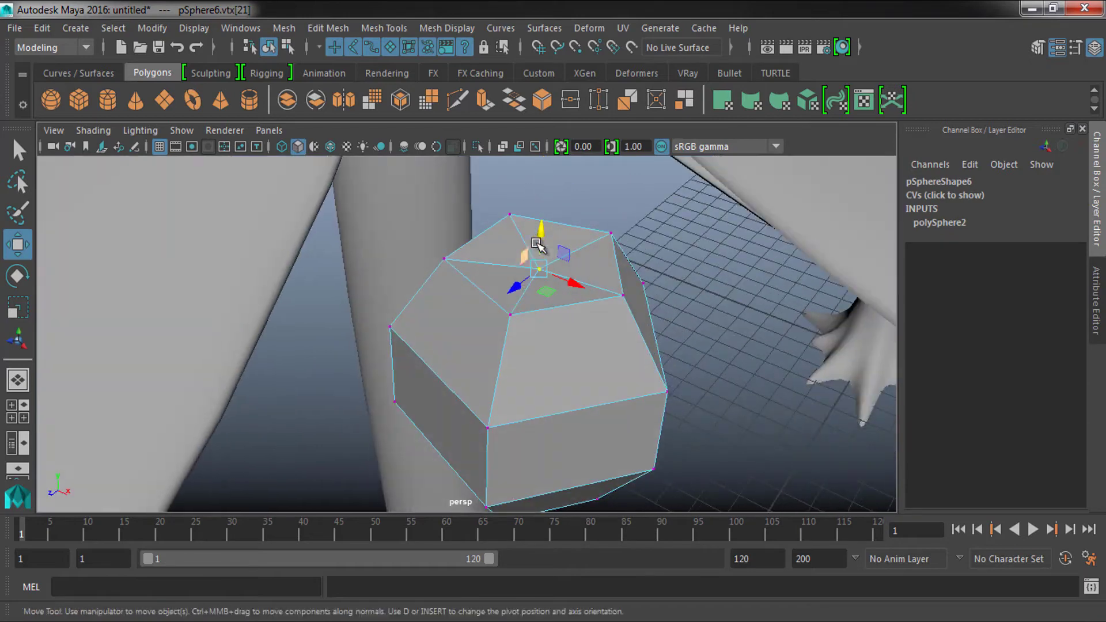
{"action": "key", "text": "F8"}
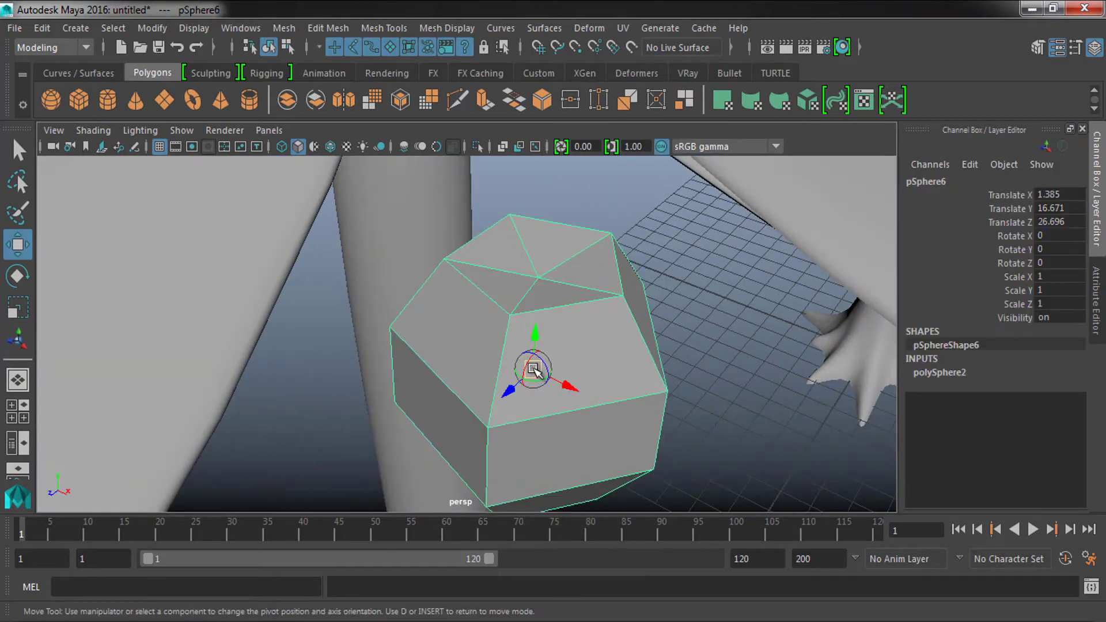
{"action": "left_click", "coordinate": [538, 288]}
{"action": "left_click_drag", "start_coordinate": [537, 288], "coordinate": [475, 168], "text": "alt"}
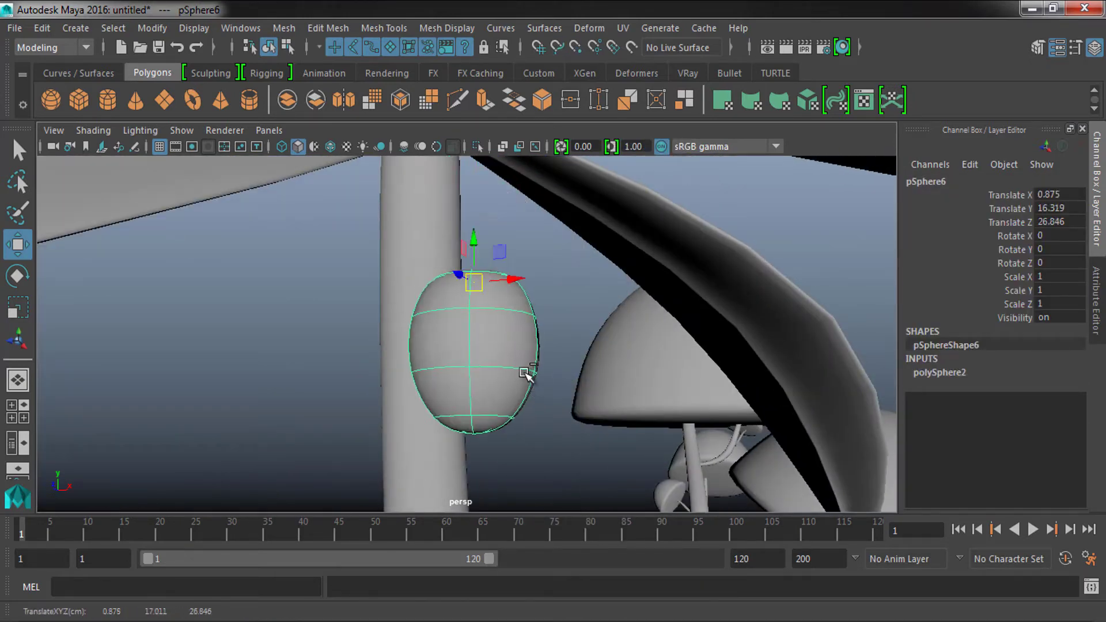
{"action": "mouse_move", "coordinate": [526, 374]}
{"action": "left_mouse_down", "text": "alt"}
{"action": "mouse_move", "coordinate": [494, 309]}
{"action": "mouse_move", "coordinate": [425, 316]}
{"action": "mouse_move", "coordinate": [465, 259]}
{"action": "mouse_move", "coordinate": [471, 277]}
{"action": "mouse_move", "coordinate": [671, 291]}
{"action": "mouse_move", "coordinate": [373, 260]}
{"action": "left_mouse_up", "text": "alt"}
Duplicate the coconut several times, tilting each copy around its top into a cluster
{"action": "key", "text": "ctrl+d"}
{"action": "key", "text": "e"}
{"action": "left_click_drag", "start_coordinate": [379, 222], "coordinate": [392, 230]}
{"action": "mouse_move", "coordinate": [392, 230]}
{"action": "left_mouse_down", "text": "alt"}
{"action": "mouse_move", "coordinate": [516, 292]}
{"action": "mouse_move", "coordinate": [573, 247]}
{"action": "mouse_move", "coordinate": [396, 283]}
{"action": "mouse_move", "coordinate": [539, 277]}
{"action": "mouse_move", "coordinate": [597, 363]}
{"action": "left_mouse_up", "text": "alt"}
{"action": "key", "text": "ctrl+d"}
{"action": "key", "text": "w"}
{"action": "left_click_drag", "start_coordinate": [402, 311], "coordinate": [412, 325]}
{"action": "key", "text": "ctrl+d"}
{"action": "key", "text": "w"}
{"action": "left_click_drag", "start_coordinate": [412, 326], "coordinate": [455, 294], "text": "alt"}
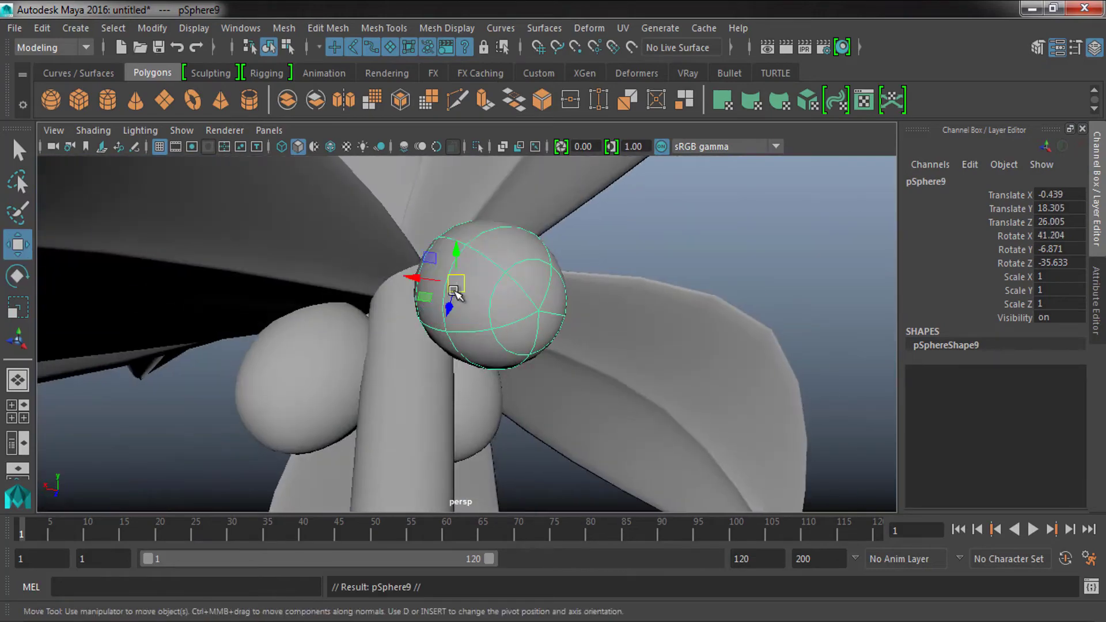
{"action": "right_click_drag", "start_coordinate": [337, 323], "coordinate": [163, 365], "text": "alt"}
{"action": "mouse_move", "coordinate": [163, 365]}
{"action": "left_mouse_down", "text": "alt"}
{"action": "mouse_move", "coordinate": [271, 395]}
{"action": "mouse_move", "coordinate": [583, 437]}
{"action": "mouse_move", "coordinate": [556, 457]}
{"action": "mouse_move", "coordinate": [680, 447]}
{"action": "mouse_move", "coordinate": [642, 439]}
{"action": "left_mouse_up", "text": "alt"}
{"action": "left_click", "coordinate": [556, 457]}
Create a polygon cylinder for the small tree, then move it and scale it thinner
{"action": "right_click_drag", "start_coordinate": [642, 439], "coordinate": [672, 447], "text": "alt"}
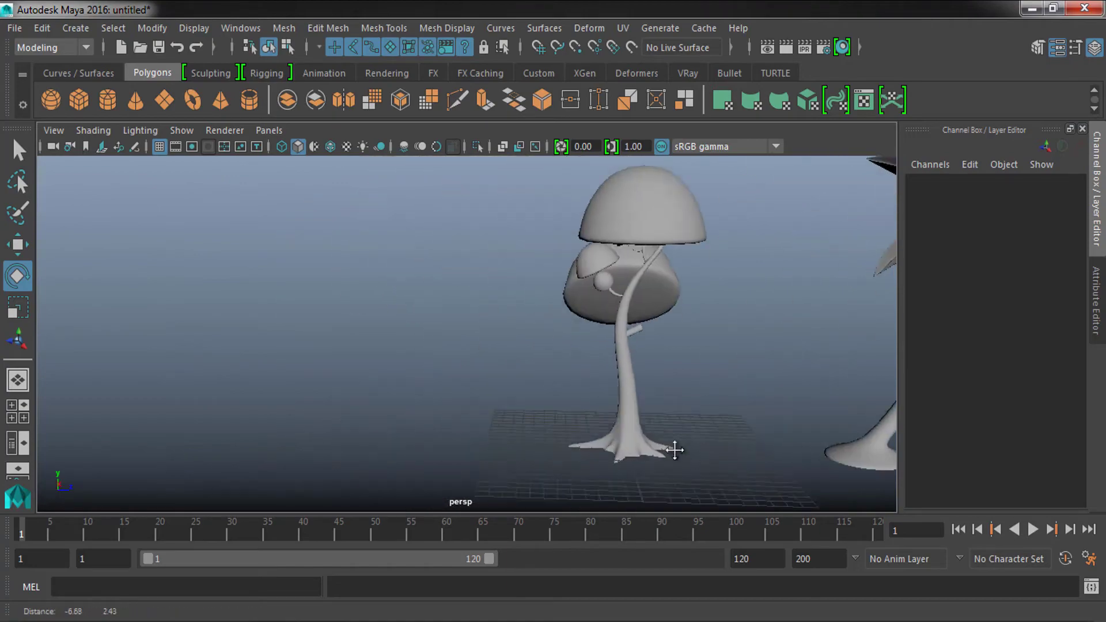
{"action": "left_click", "coordinate": [656, 438]}
{"action": "key", "text": "w"}
{"action": "left_click_drag", "start_coordinate": [657, 436], "coordinate": [492, 391]}
{"action": "key", "text": "r"}
{"action": "left_click_drag", "start_coordinate": [508, 490], "coordinate": [477, 411]}
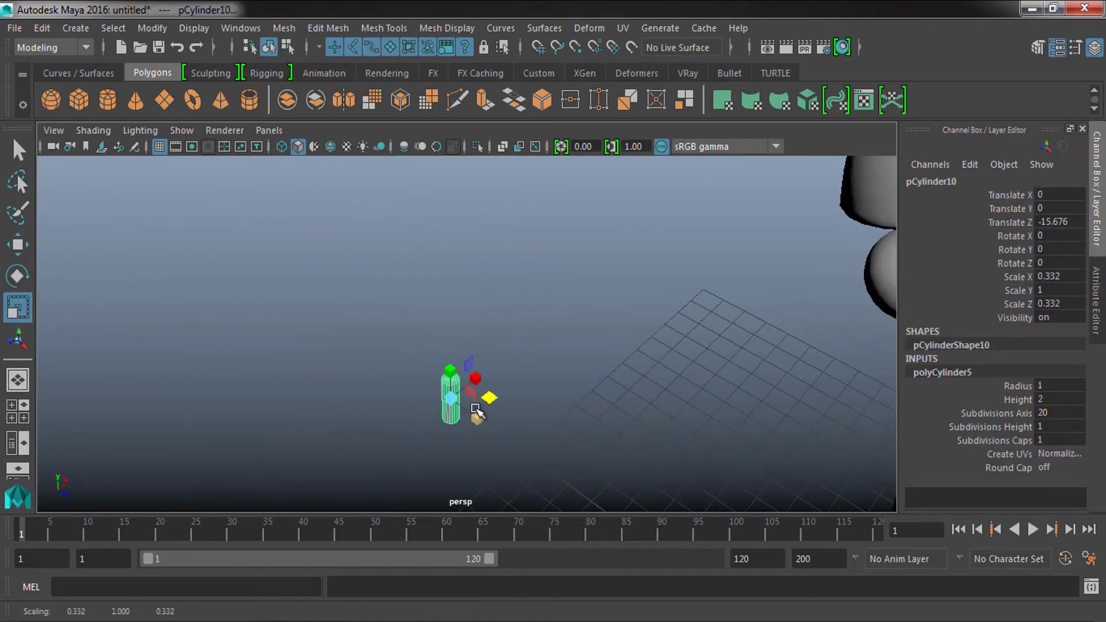
Select the cylinder's side faces and extrude them outward into separate arms
{"action": "key", "text": "space"}
{"action": "key", "text": "space"}
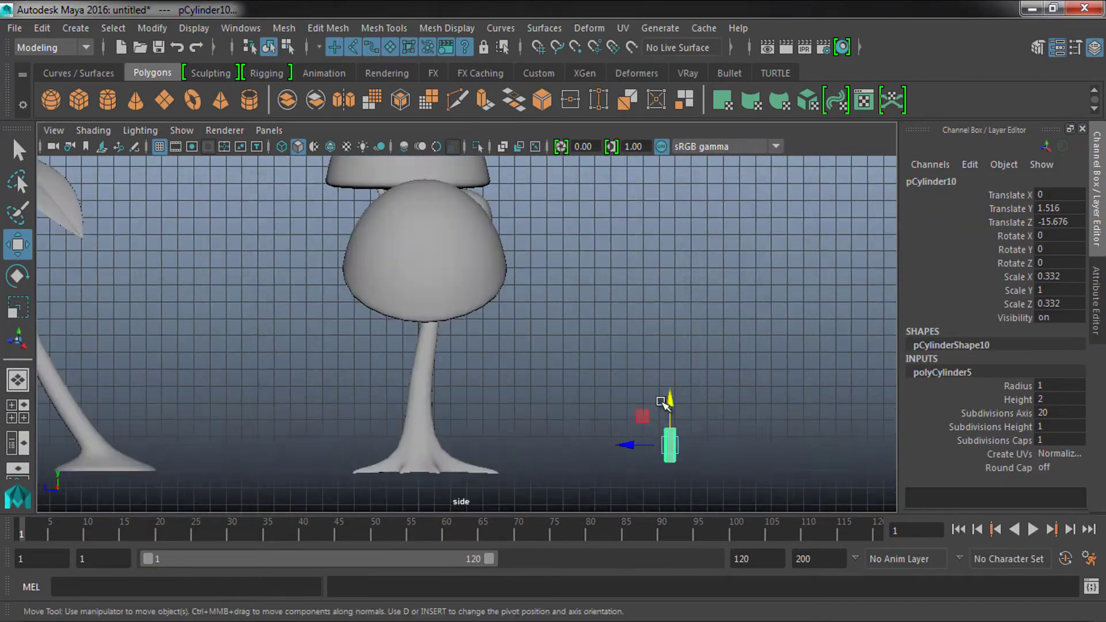
{"action": "key", "text": "f"}
{"action": "key", "text": "ctrl+z"}
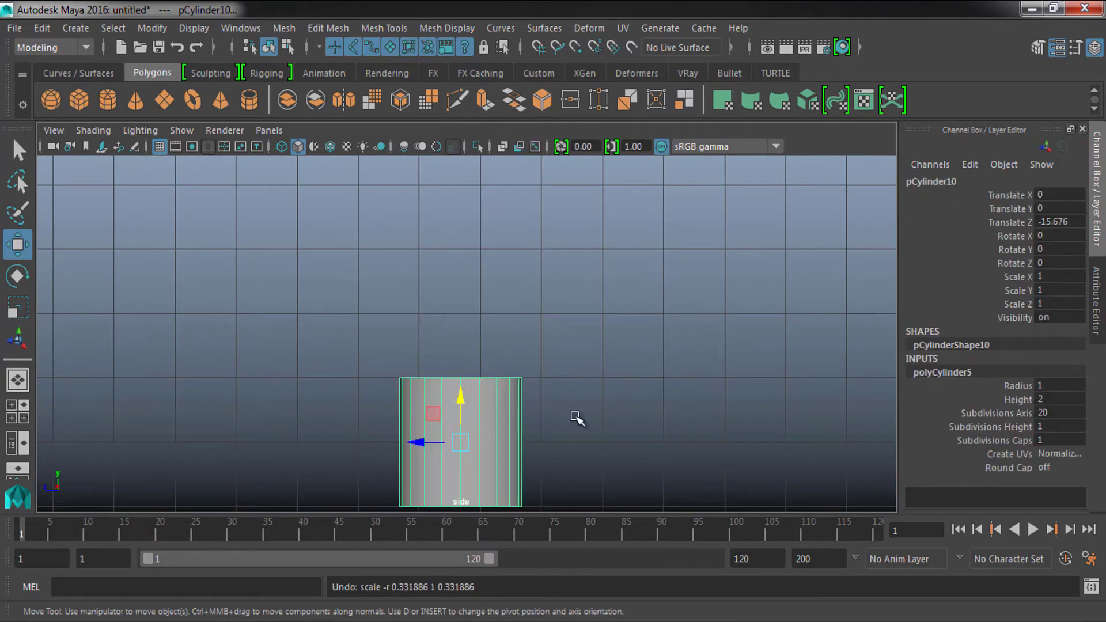
{"action": "mouse_move", "coordinate": [456, 168]}
{"action": "right_mouse_down"}
{"action": "mouse_move", "coordinate": [440, 190]}
{"action": "mouse_move", "coordinate": [457, 214]}
{"action": "right_mouse_up"}
{"action": "key", "text": "f"}
{"action": "key", "text": "ctrl+e"}
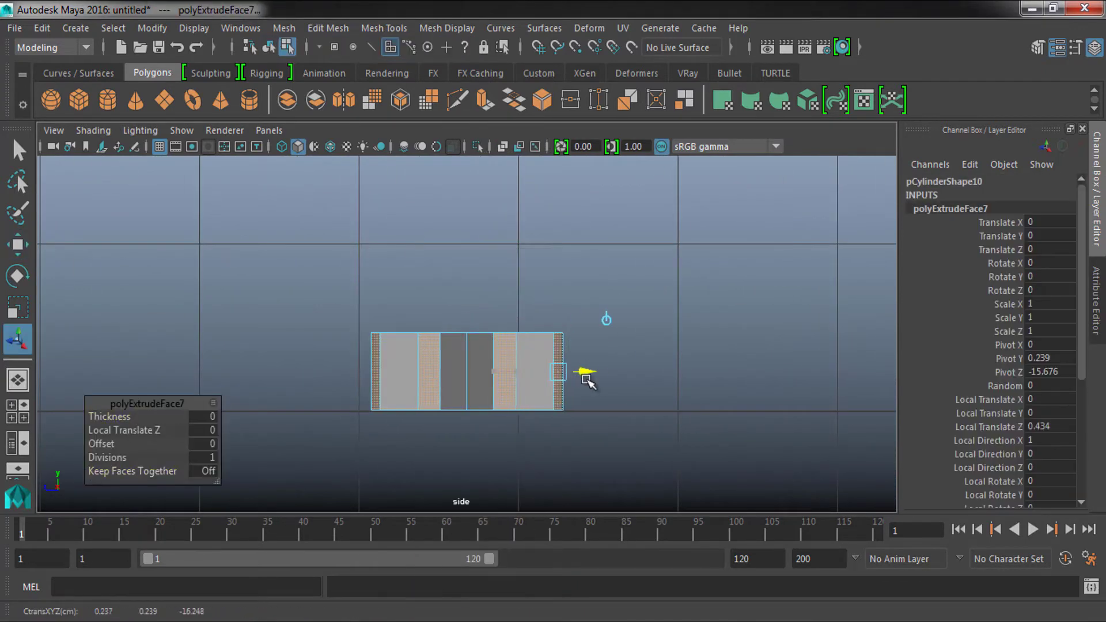
{"action": "scroll", "coordinate": [568, 416], "scroll_direction": "up", "scroll_amount": 2}
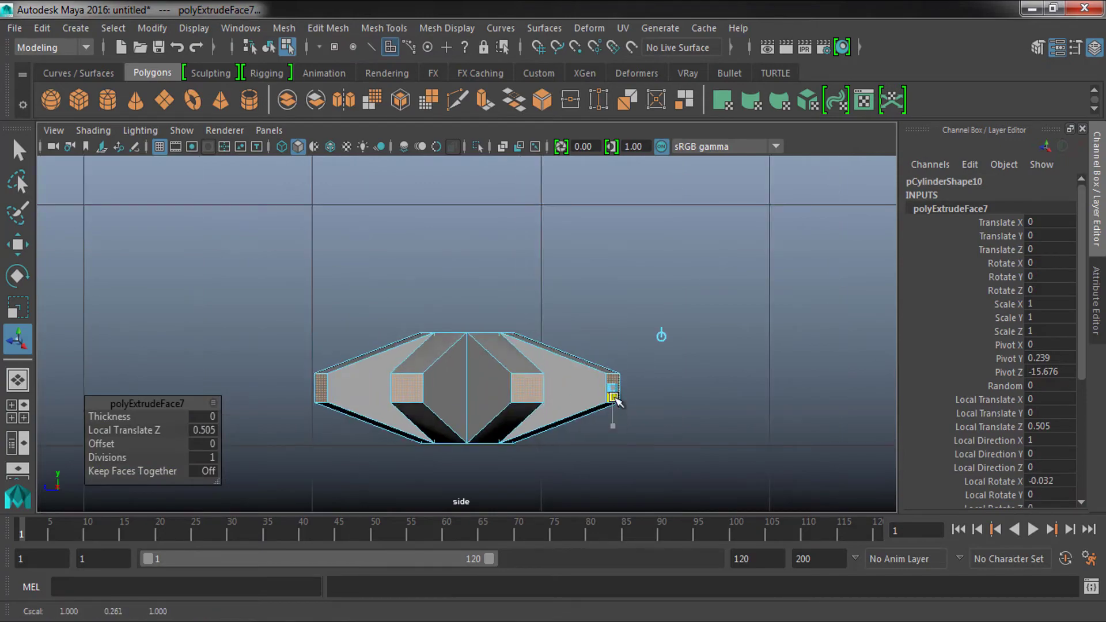
Select the end faces of several arms plus the cylinder's top face
{"action": "key", "text": "space"}
{"action": "key", "text": "space"}
{"action": "mouse_move", "coordinate": [531, 294]}
{"action": "left_mouse_down", "text": "alt"}
{"action": "mouse_move", "coordinate": [649, 336]}
{"action": "mouse_move", "coordinate": [573, 375]}
{"action": "left_mouse_up", "text": "alt"}
{"action": "scroll", "coordinate": [573, 376], "scroll_direction": "up", "scroll_amount": 3}
{"action": "left_click", "coordinate": [492, 262]}
{"action": "mouse_move", "coordinate": [493, 262]}
{"action": "left_mouse_down", "text": "alt"}
{"action": "mouse_move", "coordinate": [470, 395]}
{"action": "mouse_move", "coordinate": [421, 416]}
{"action": "left_mouse_up", "text": "alt"}
{"action": "left_click", "coordinate": [421, 416]}
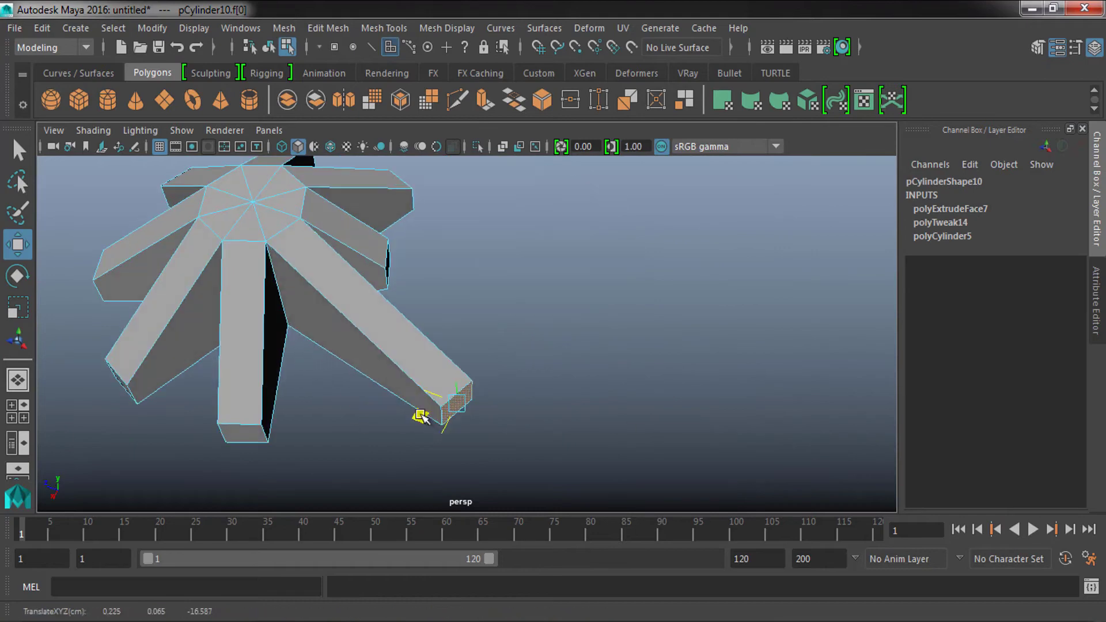
{"action": "mouse_move", "coordinate": [213, 424]}
{"action": "left_mouse_down", "text": "alt"}
{"action": "mouse_move", "coordinate": [363, 387]}
{"action": "mouse_move", "coordinate": [504, 413]}
{"action": "mouse_move", "coordinate": [548, 331]}
{"action": "mouse_move", "coordinate": [532, 362]}
{"action": "mouse_move", "coordinate": [531, 469]}
{"action": "mouse_move", "coordinate": [236, 384]}
{"action": "mouse_move", "coordinate": [404, 311]}
{"action": "mouse_move", "coordinate": [505, 350]}
{"action": "mouse_move", "coordinate": [517, 318]}
{"action": "left_mouse_up", "text": "alt"}
{"action": "left_click", "coordinate": [531, 361]}
{"action": "left_click", "coordinate": [236, 385]}
{"action": "left_click", "coordinate": [517, 319]}
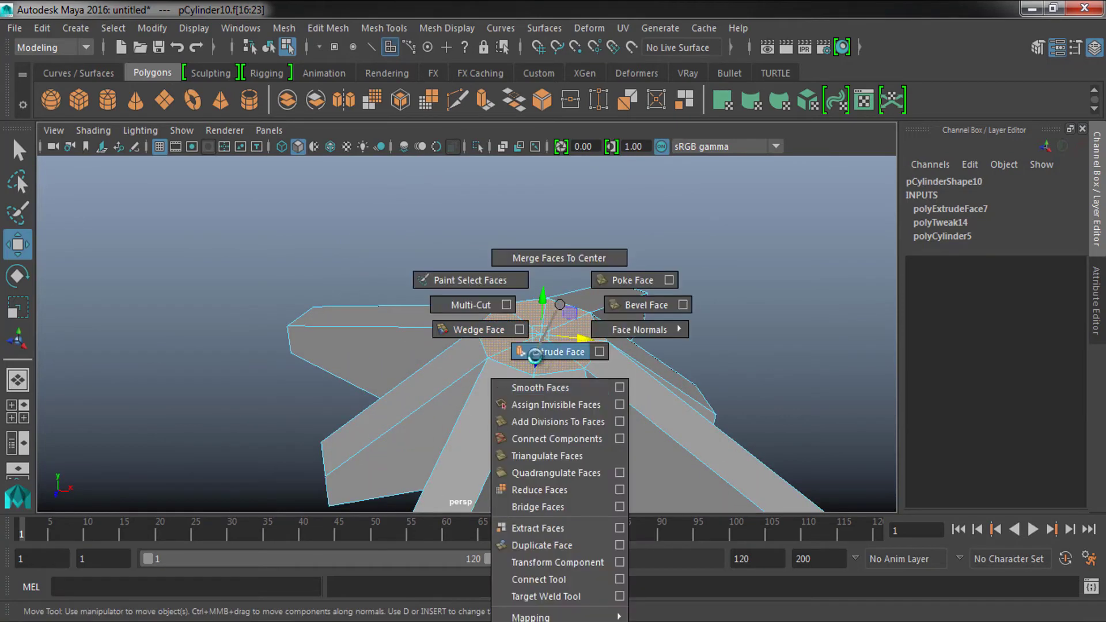
Extrude the top face upward into a tall column and shift it so it leans
{"action": "right_click_drag", "start_coordinate": [521, 366], "coordinate": [548, 353], "text": "shift"}
{"action": "left_click_drag", "start_coordinate": [547, 279], "coordinate": [547, 230]}
{"action": "middle_click_drag", "start_coordinate": [562, 370], "coordinate": [632, 321], "text": "alt"}
{"action": "scroll", "coordinate": [632, 321], "scroll_direction": "up", "scroll_amount": 2}
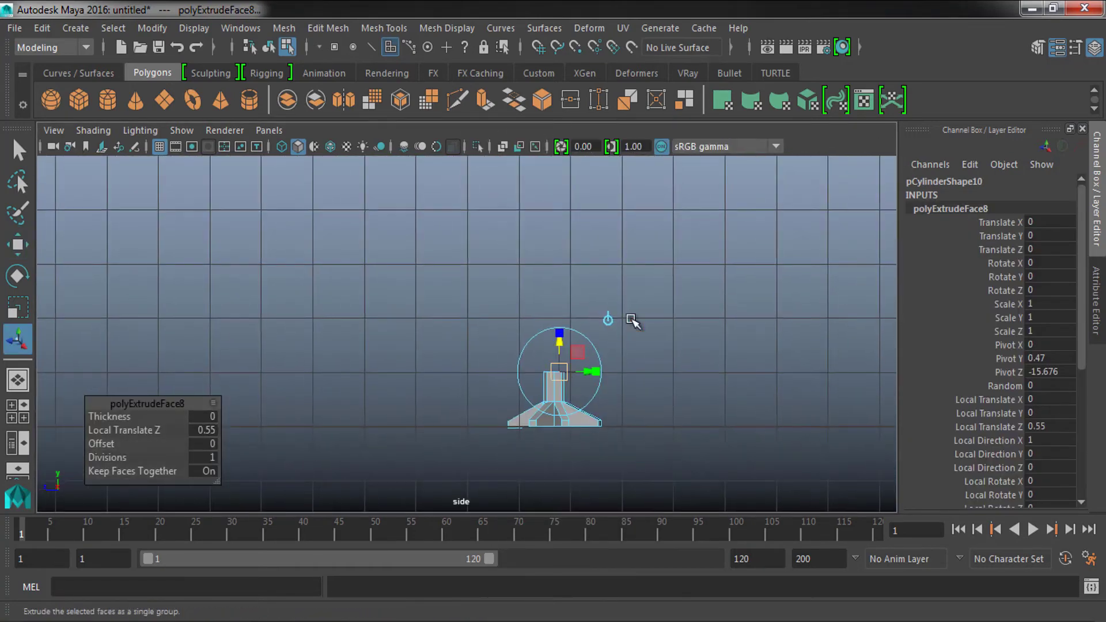
{"action": "key", "text": "w"}
{"action": "left_click_drag", "start_coordinate": [558, 257], "coordinate": [599, 304]}
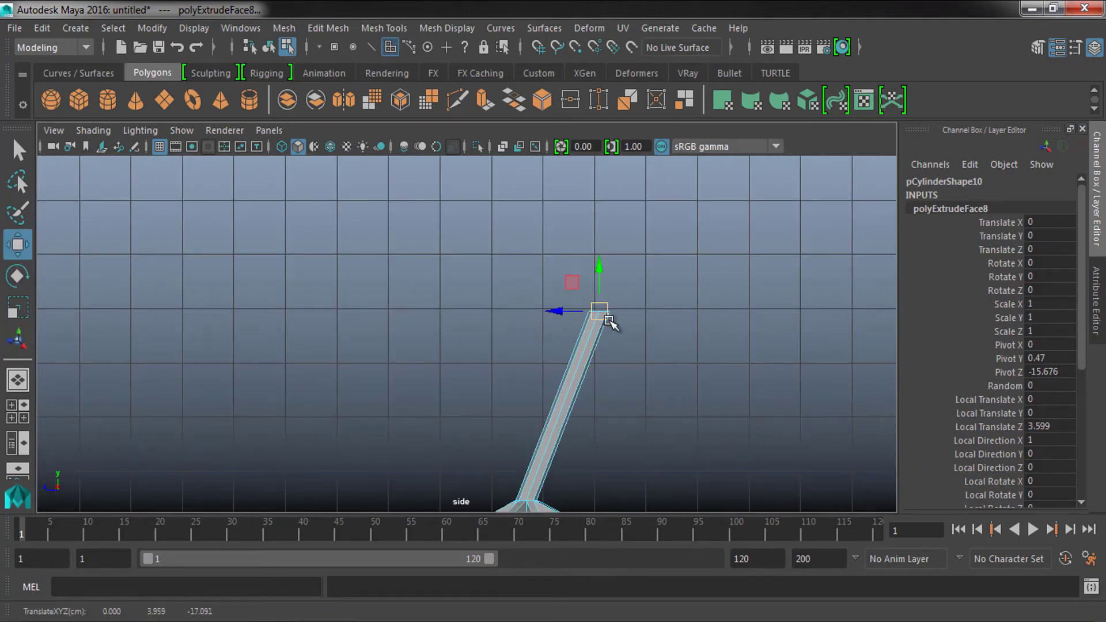
Delete the leftover branch geometry at the column top and pick a column face
{"action": "key", "text": "space"}
{"action": "left_click_drag", "start_coordinate": [642, 265], "coordinate": [457, 363], "text": "alt"}
{"action": "key", "text": "F10"}
{"action": "left_click", "coordinate": [417, 367]}
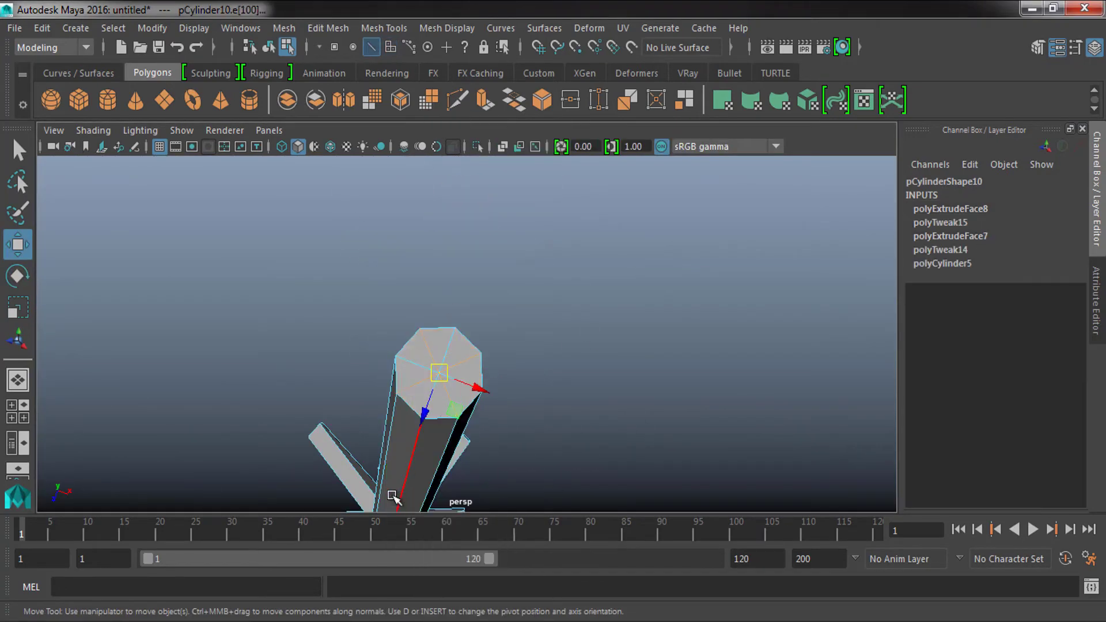
{"action": "key", "text": "Delete"}
{"action": "left_click_drag", "start_coordinate": [394, 497], "coordinate": [553, 381], "text": "alt"}
{"action": "key", "text": "F11"}
{"action": "left_click", "coordinate": [552, 328]}
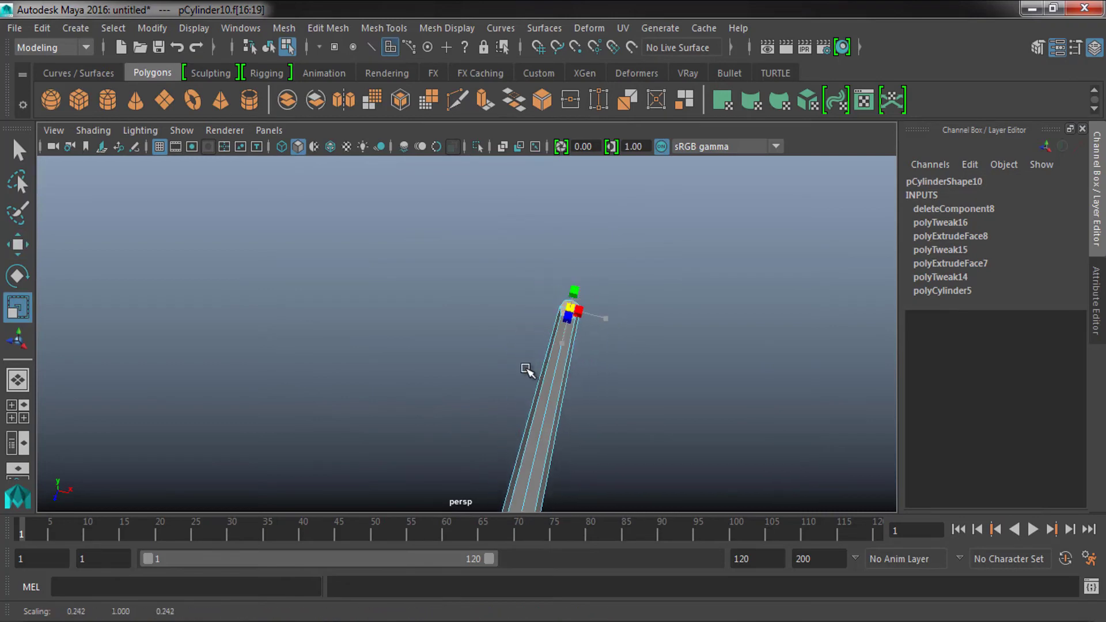
Insert edge loops around the column, adjust vertices, and pick a trunk edge for beveling
{"action": "key", "text": "space"}
{"action": "right_click_drag", "start_coordinate": [539, 304], "coordinate": [538, 311], "text": "shift"}
{"action": "right_click", "coordinate": [549, 167]}
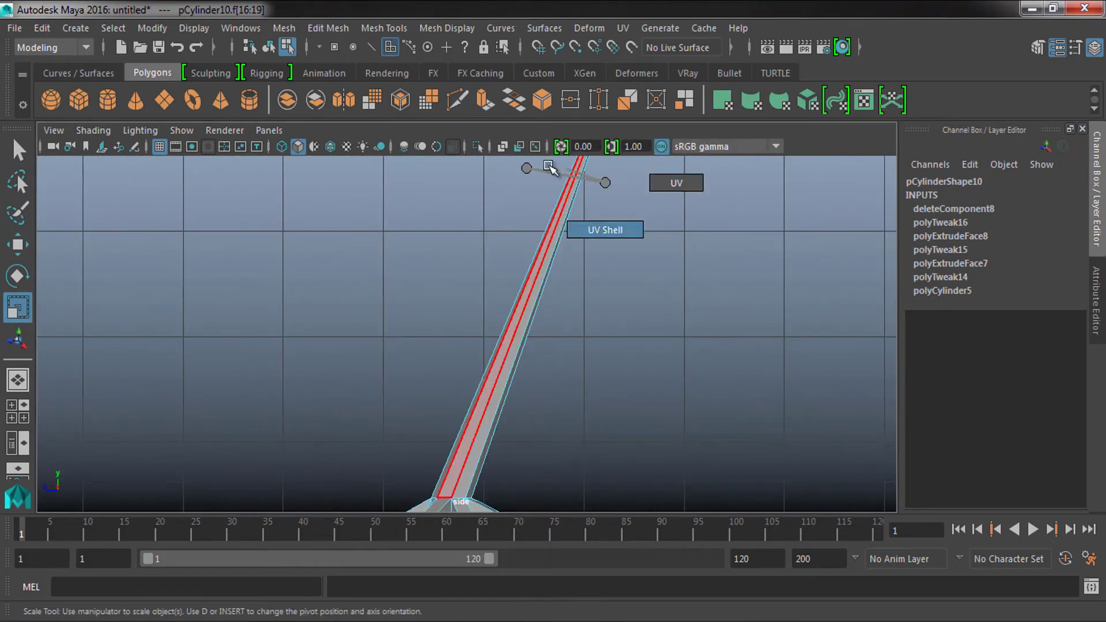
{"action": "right_click_drag", "start_coordinate": [494, 248], "coordinate": [432, 260], "text": "shift"}
{"action": "key", "text": "F9"}
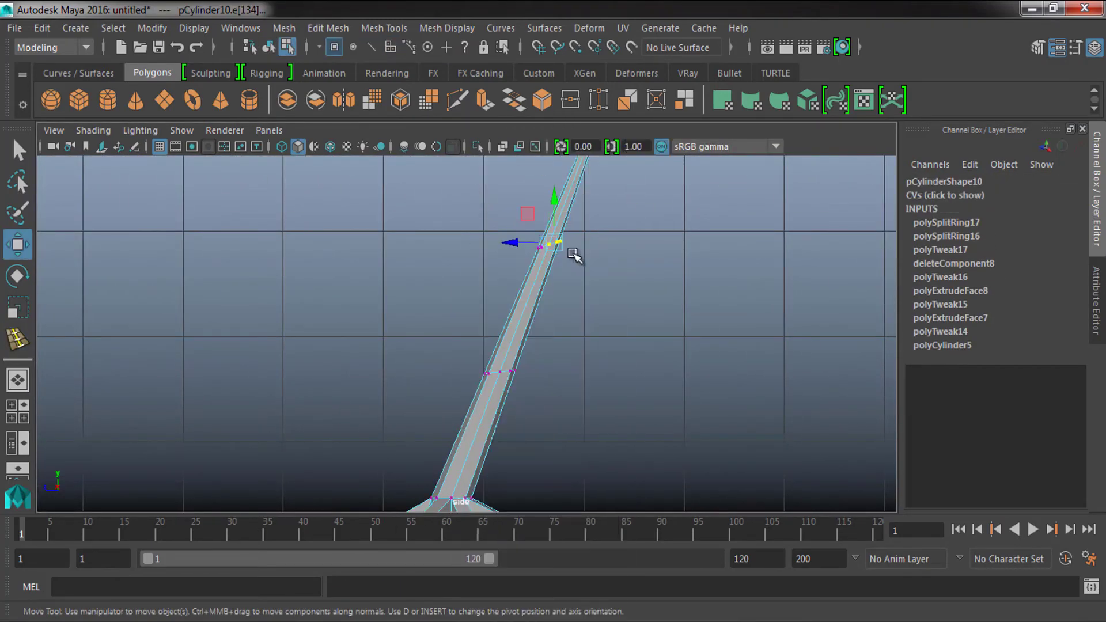
{"action": "key", "text": "space"}
{"action": "key", "text": "space"}
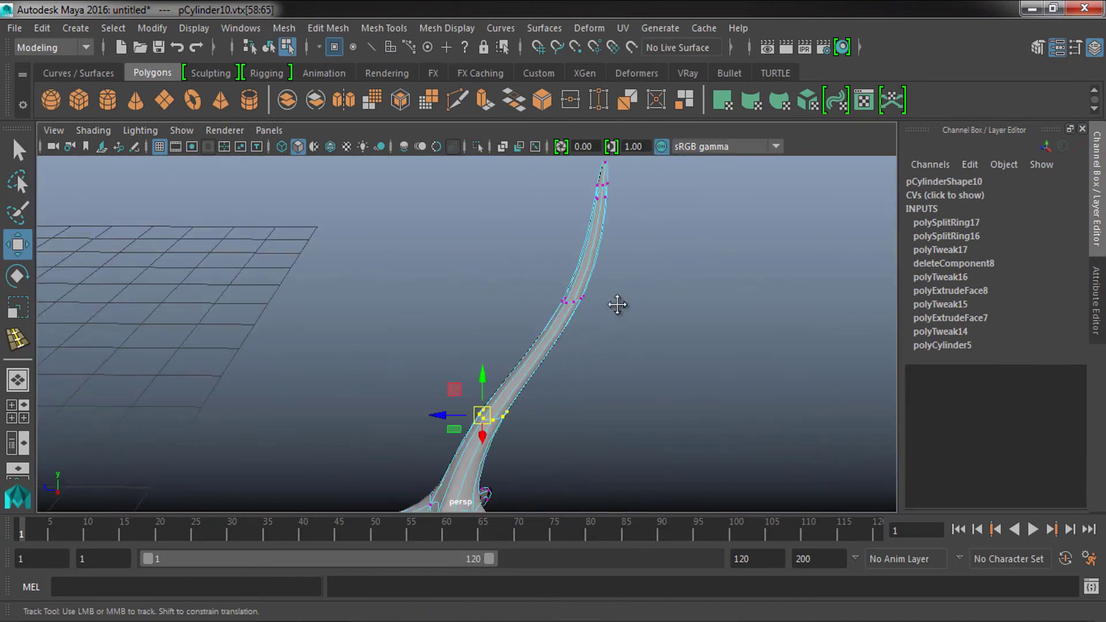
{"action": "scroll", "coordinate": [617, 306], "scroll_direction": "up", "scroll_amount": 5}
{"action": "key", "text": "F10"}
{"action": "left_click", "coordinate": [571, 362]}
Bevel the trunk edge, then extrude a low face into a stub and shape its vertex
{"action": "right_click_drag", "start_coordinate": [580, 361], "coordinate": [668, 339], "text": "shift"}
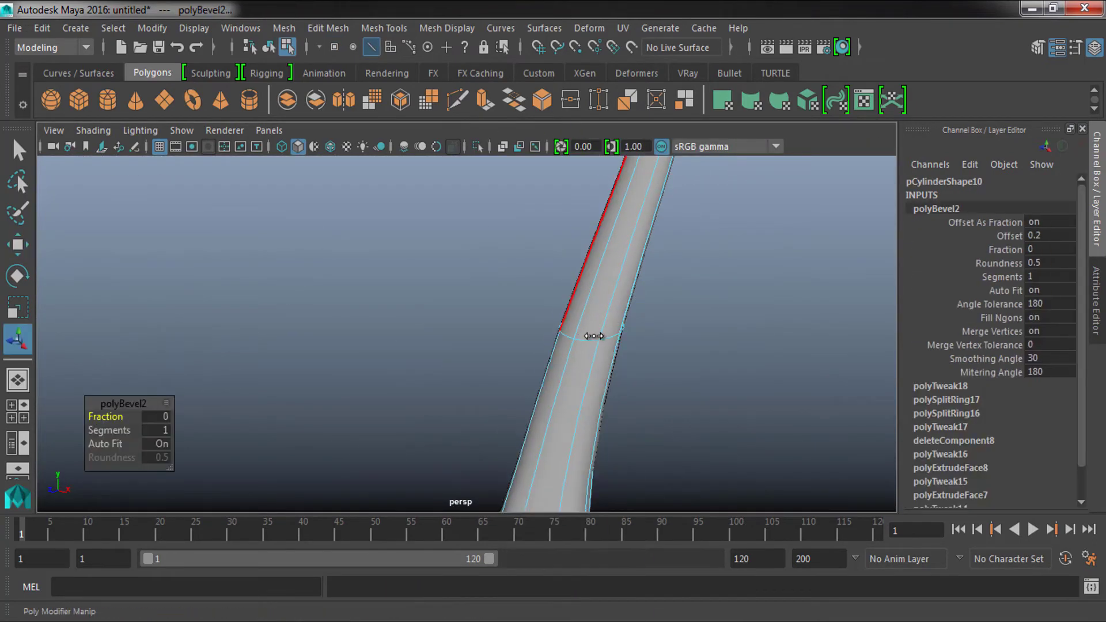
{"action": "key", "text": "F11"}
{"action": "left_click", "coordinate": [587, 329]}
{"action": "key", "text": "ctrl+e"}
{"action": "key", "text": "space"}
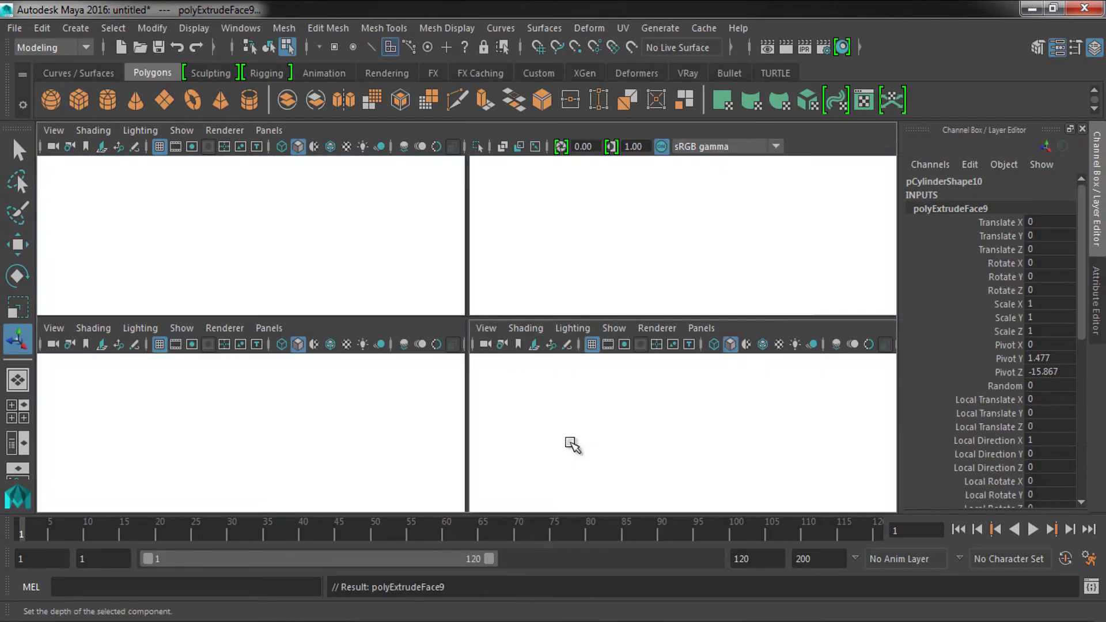
{"action": "key", "text": "space"}
{"action": "key", "text": "space"}
{"action": "key", "text": "space"}
{"action": "left_click_drag", "start_coordinate": [716, 276], "coordinate": [621, 385], "text": "alt"}
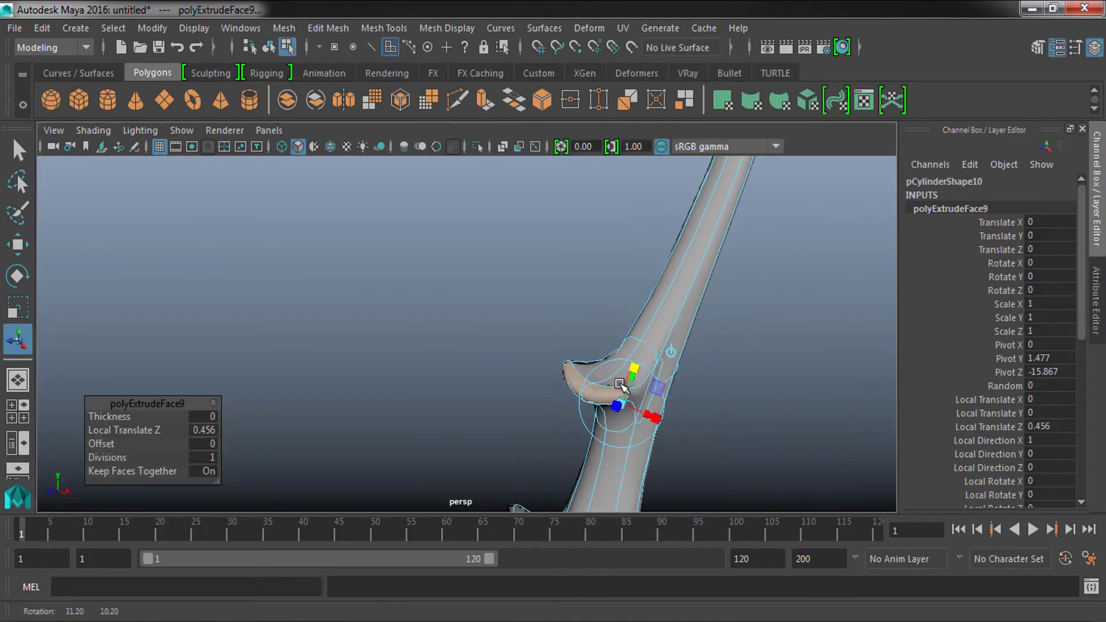
{"action": "key", "text": "F9"}
{"action": "left_click", "coordinate": [600, 346]}
{"action": "key", "text": "w"}
{"action": "right_click_drag", "start_coordinate": [563, 407], "coordinate": [597, 407], "text": "alt"}
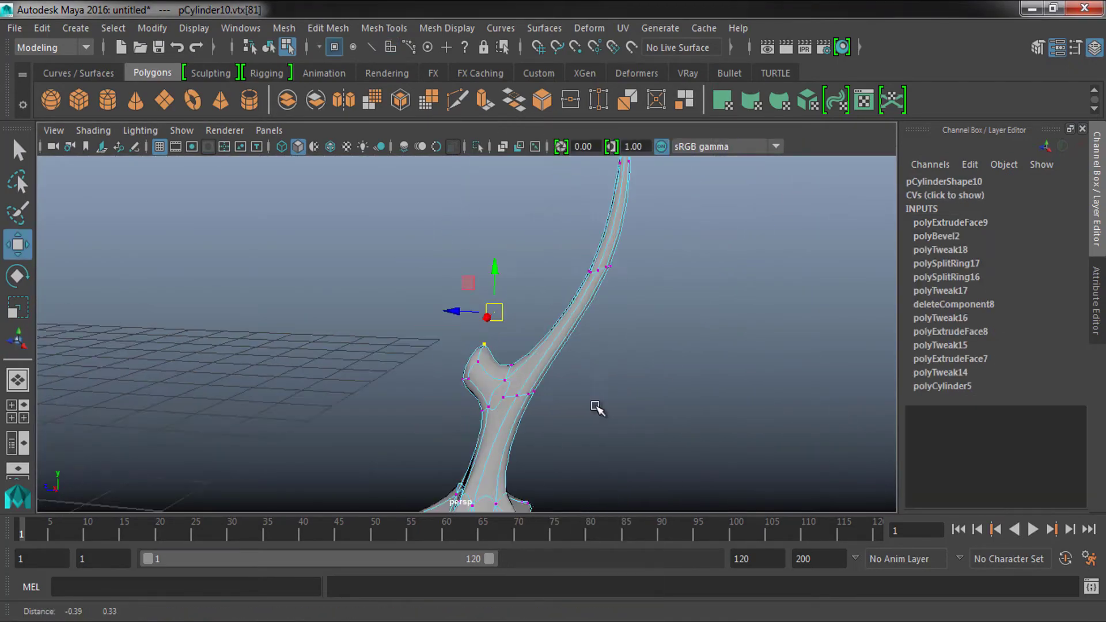
Bevel an edge on the trunk bend and extrude two faces there outward
{"action": "left_click_drag", "start_coordinate": [596, 305], "coordinate": [574, 366], "text": "alt"}
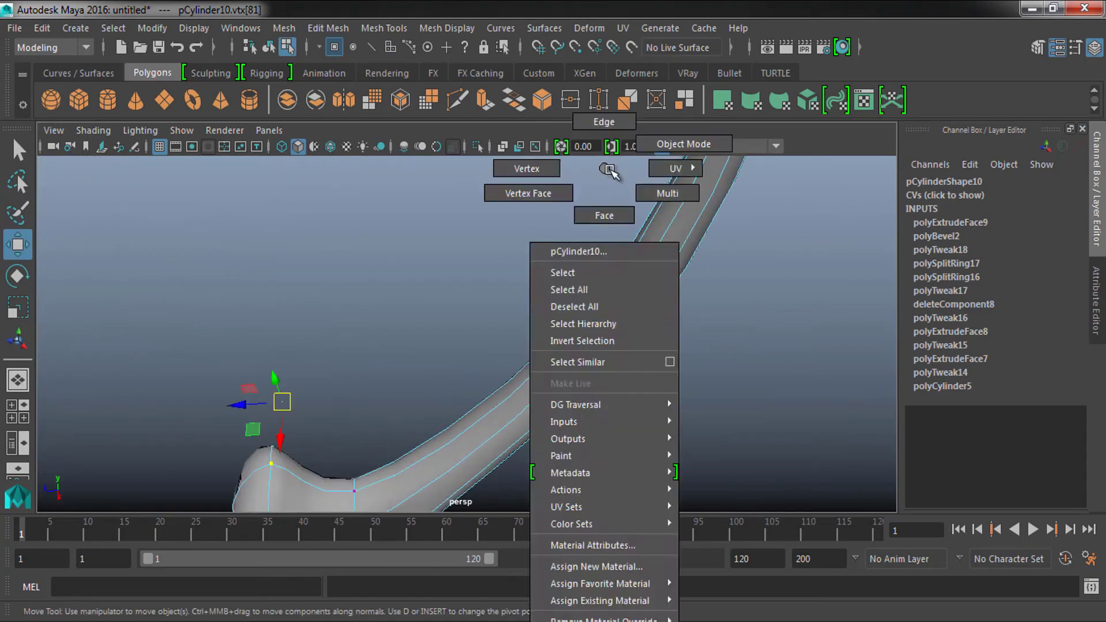
{"action": "right_click_drag", "start_coordinate": [593, 168], "coordinate": [605, 115]}
{"action": "left_click", "coordinate": [613, 361]}
{"action": "left_click_drag", "start_coordinate": [613, 360], "coordinate": [568, 294], "text": "alt"}
{"action": "key", "text": "ctrl+b"}
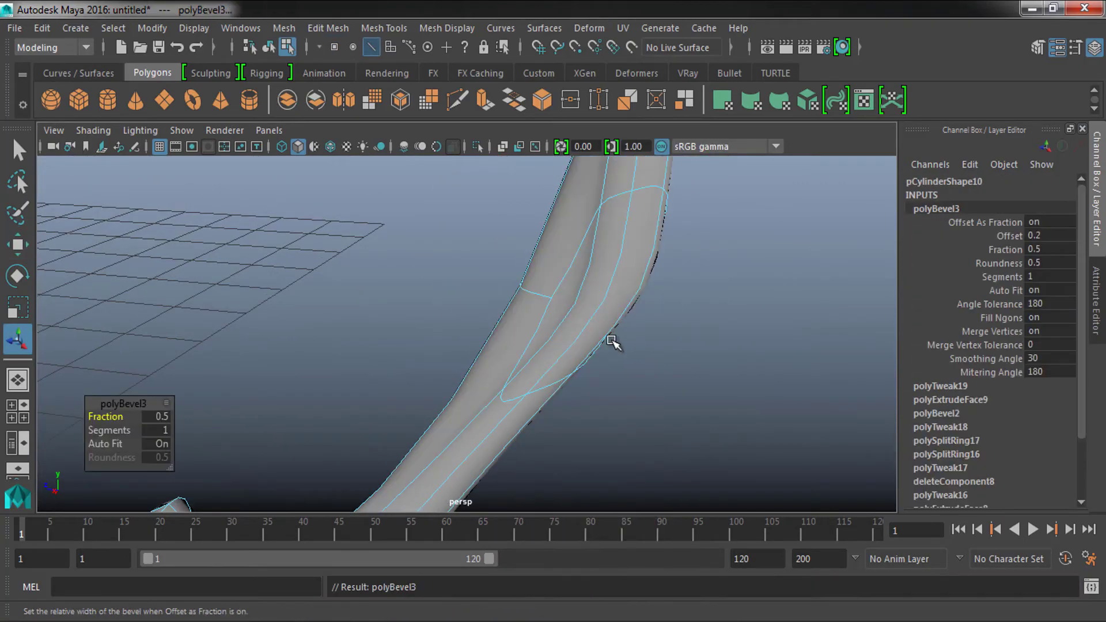
{"action": "left_click_drag", "start_coordinate": [598, 301], "coordinate": [507, 328], "text": "alt"}
{"action": "key", "text": "w"}
{"action": "right_click_drag", "start_coordinate": [643, 274], "coordinate": [609, 319], "text": "shift"}
{"action": "key", "text": "space"}
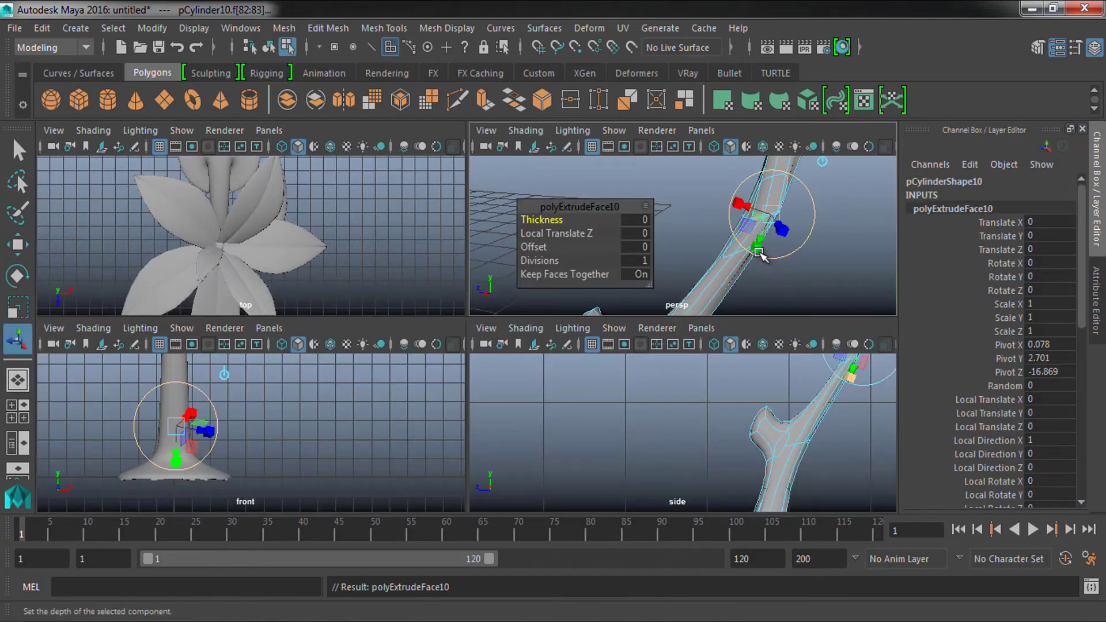
{"action": "key", "text": "space"}
{"action": "mouse_move", "coordinate": [517, 298]}
{"action": "left_mouse_down", "text": "alt"}
{"action": "mouse_move", "coordinate": [497, 394]}
{"action": "mouse_move", "coordinate": [522, 392]}
{"action": "left_mouse_up", "text": "alt"}
{"action": "left_click_drag", "start_coordinate": [521, 392], "coordinate": [619, 236], "text": "alt"}
Adjust several vertices around the new branch bump's joint
{"action": "left_click_drag", "start_coordinate": [633, 301], "coordinate": [593, 346], "text": "alt"}
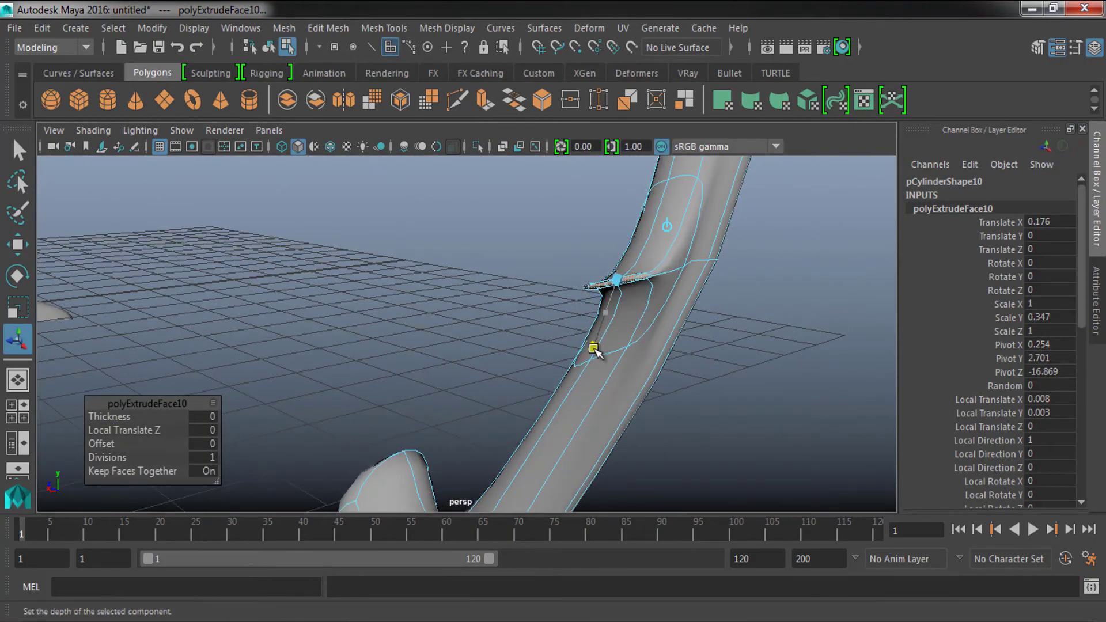
{"action": "right_click_drag", "start_coordinate": [605, 173], "coordinate": [541, 171]}
{"action": "left_click", "coordinate": [659, 305]}
{"action": "key", "text": "w"}
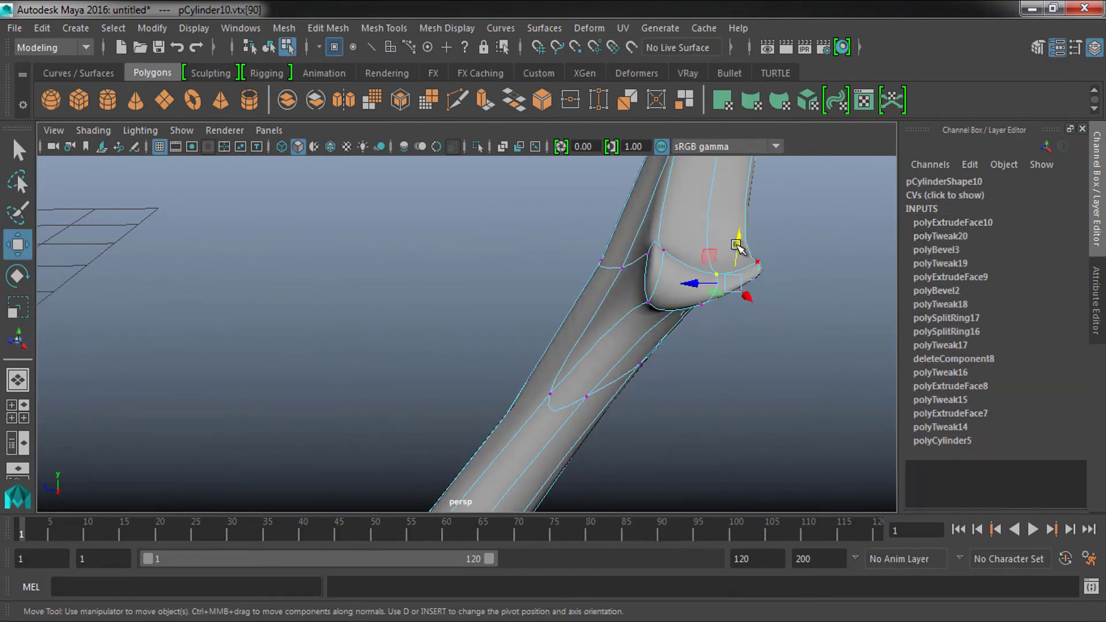
{"action": "left_click_drag", "start_coordinate": [738, 245], "coordinate": [533, 255], "text": "alt"}
{"action": "left_click", "coordinate": [588, 271]}
{"action": "mouse_move", "coordinate": [464, 251]}
{"action": "left_mouse_down", "text": "alt"}
{"action": "mouse_move", "coordinate": [587, 271]}
{"action": "mouse_move", "coordinate": [517, 295]}
{"action": "left_mouse_up", "text": "alt"}
{"action": "left_click", "coordinate": [517, 295]}
{"action": "mouse_move", "coordinate": [581, 279]}
{"action": "left_mouse_down", "text": "alt"}
{"action": "mouse_move", "coordinate": [661, 383]}
{"action": "mouse_move", "coordinate": [598, 268]}
{"action": "left_mouse_up", "text": "alt"}
{"action": "left_click", "coordinate": [598, 268]}
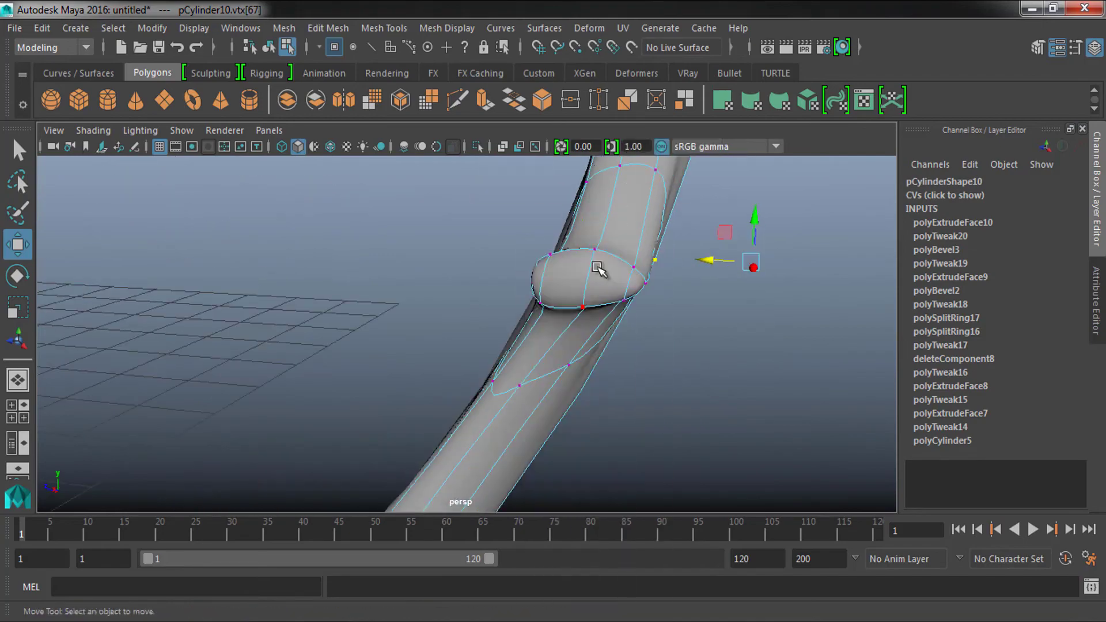
Extrude the bump into a branch with its tip scaled to 0.7, then extrude and rotate it into a fork
{"action": "key", "text": "ctrl+e"}
{"action": "key", "text": "space"}
{"action": "key", "text": "space"}
{"action": "left_click_drag", "start_coordinate": [625, 338], "coordinate": [433, 270], "text": "alt"}
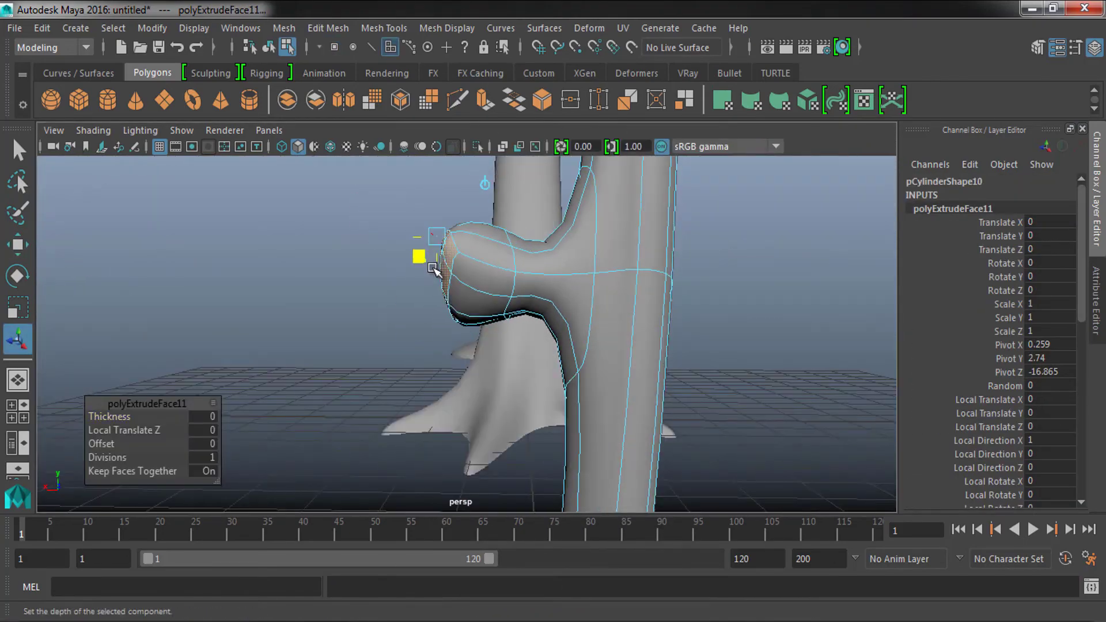
{"action": "mouse_move", "coordinate": [487, 248]}
{"action": "left_mouse_down"}
{"action": "mouse_move", "coordinate": [440, 278]}
{"action": "mouse_move", "coordinate": [441, 267]}
{"action": "left_mouse_up"}
{"action": "left_click_drag", "start_coordinate": [441, 266], "coordinate": [812, 270], "text": "alt"}
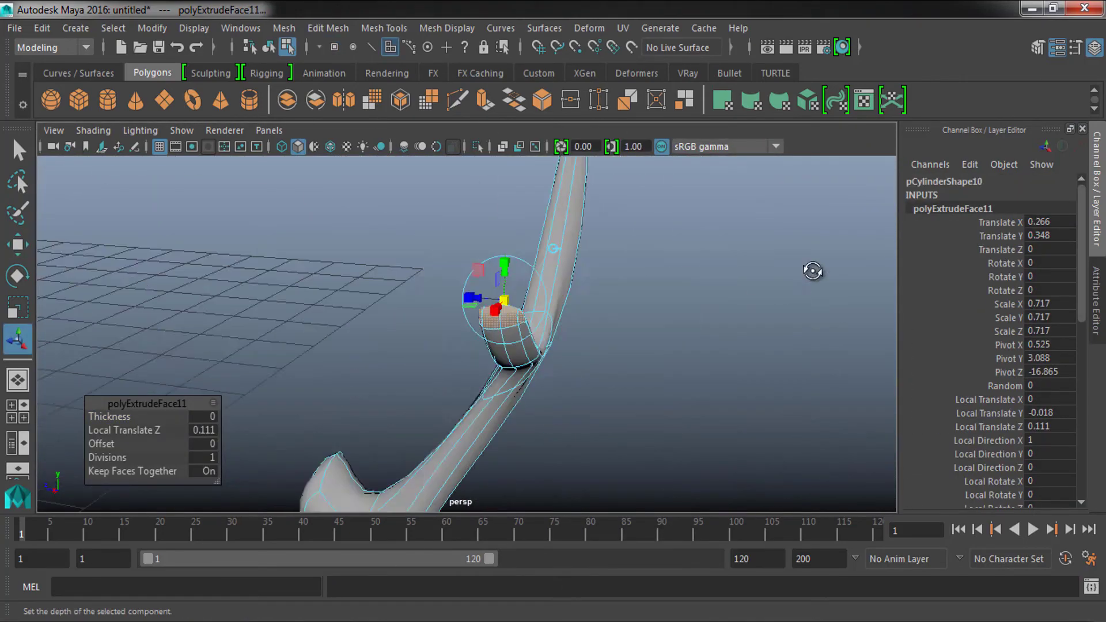
{"action": "key", "text": "ctrl+e"}
{"action": "left_click_drag", "start_coordinate": [459, 348], "coordinate": [634, 322], "text": "alt"}
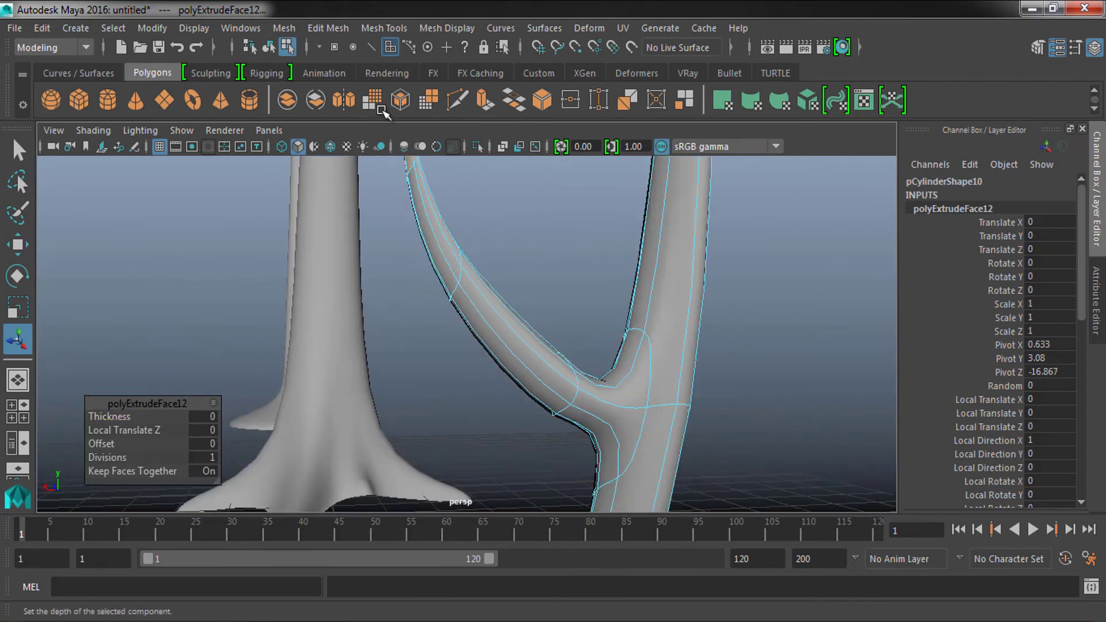
{"action": "left_click_drag", "start_coordinate": [446, 242], "coordinate": [467, 297]}
Return to object selection mode and view the whole scene
{"action": "left_click_drag", "start_coordinate": [402, 286], "coordinate": [650, 367], "text": "alt"}
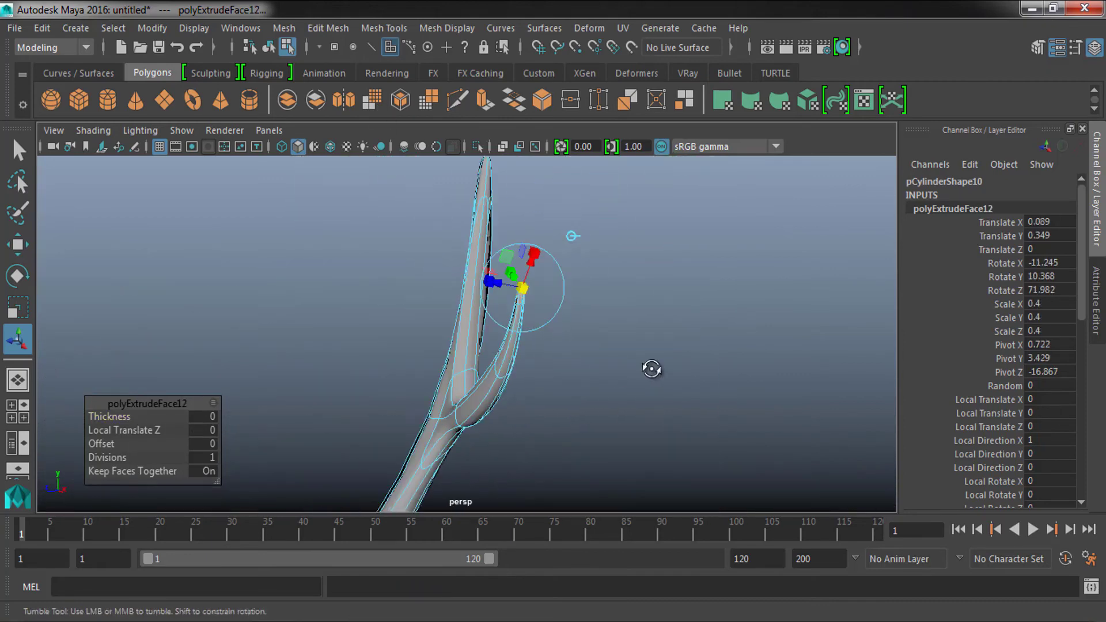
{"action": "right_click", "coordinate": [548, 168]}
{"action": "left_click", "coordinate": [580, 138]}
{"action": "left_click_drag", "start_coordinate": [420, 242], "coordinate": [374, 326], "text": "alt"}
Give the sphere 8 subdivisions and place it on top of the small tree's trunk
{"action": "key", "text": "w"}
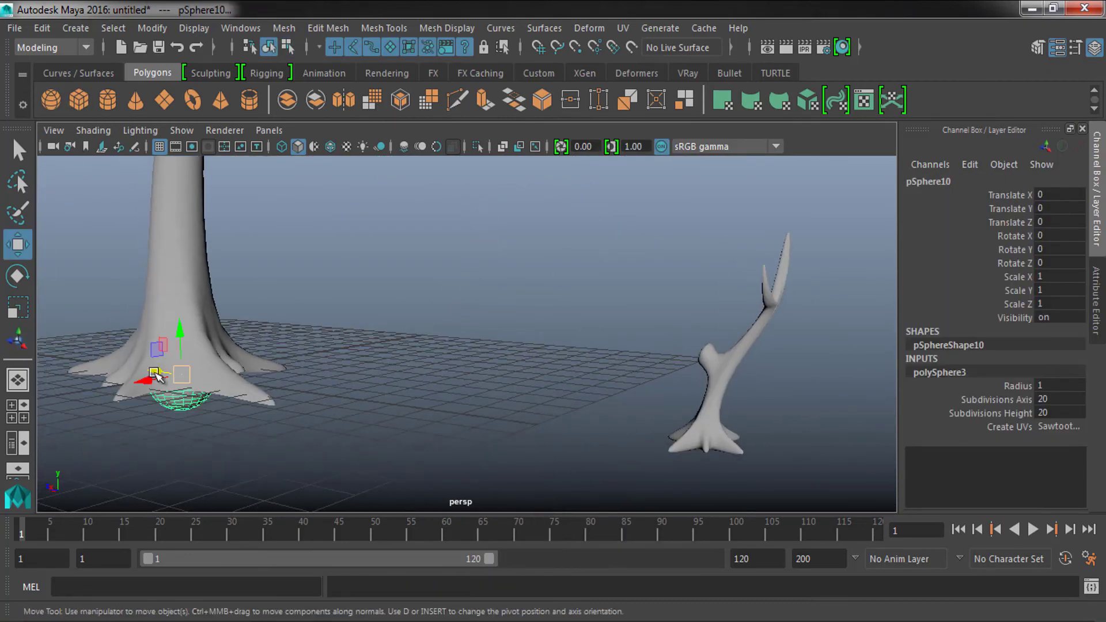
{"action": "left_click_drag", "start_coordinate": [580, 370], "coordinate": [634, 369]}
{"action": "left_click", "coordinate": [985, 413]}
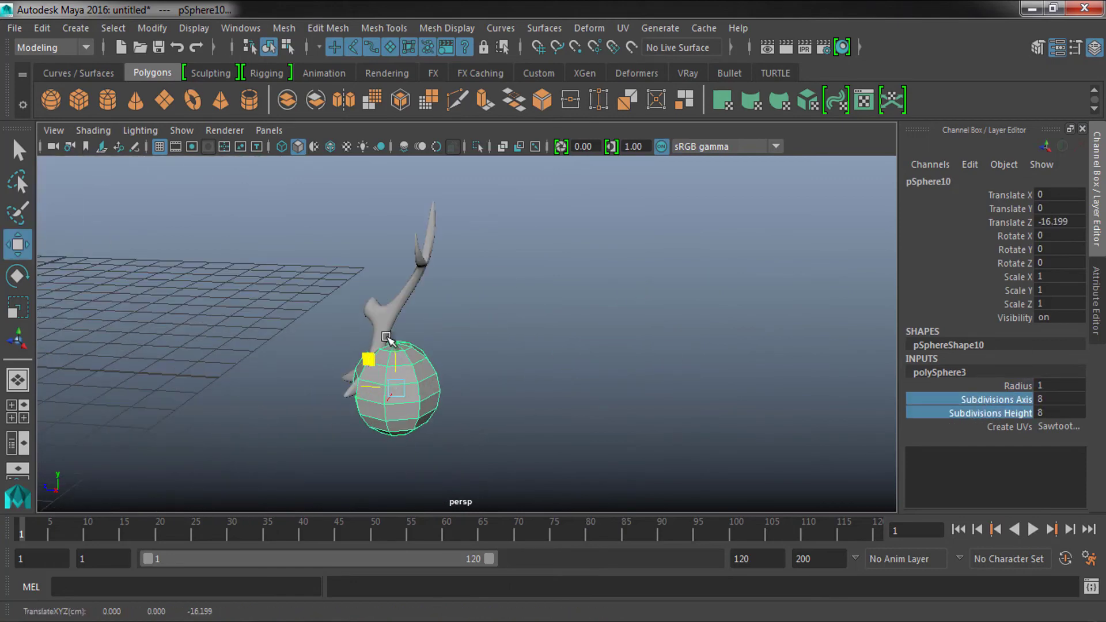
{"action": "left_click_drag", "start_coordinate": [386, 337], "coordinate": [446, 351]}
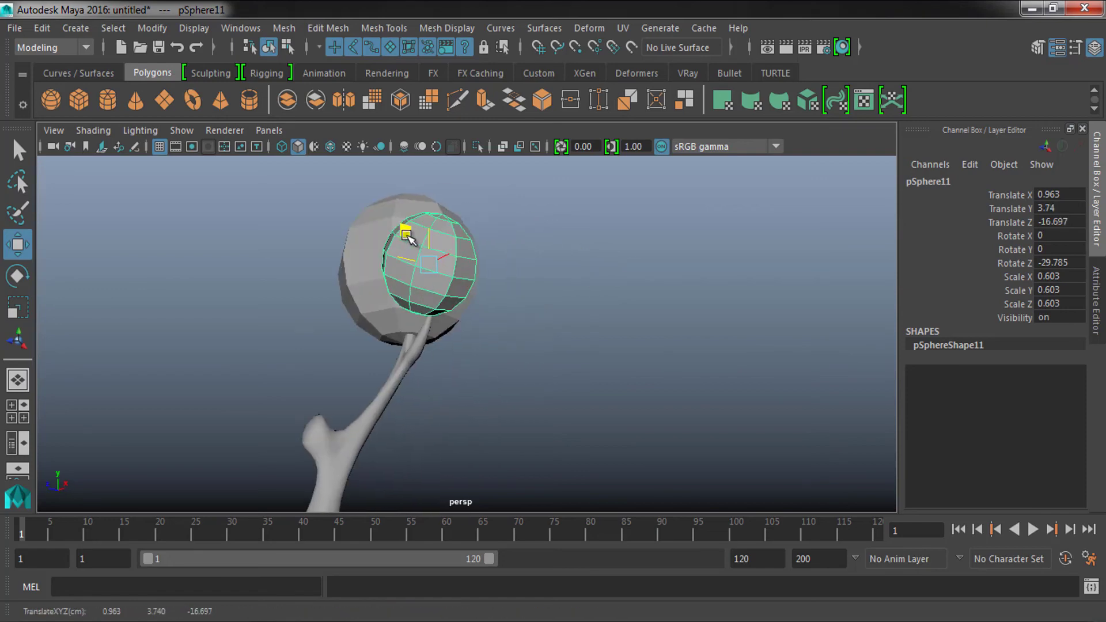
{"action": "scroll", "coordinate": [408, 236], "scroll_direction": "up", "scroll_amount": 5}
{"action": "mouse_move", "coordinate": [600, 321]}
{"action": "left_mouse_down", "text": "alt"}
{"action": "mouse_move", "coordinate": [538, 227]}
{"action": "mouse_move", "coordinate": [486, 286]}
{"action": "left_mouse_up", "text": "alt"}
Duplicate the canopy sphere, then lower and scale the copy as another blob
{"action": "left_click", "coordinate": [486, 286]}
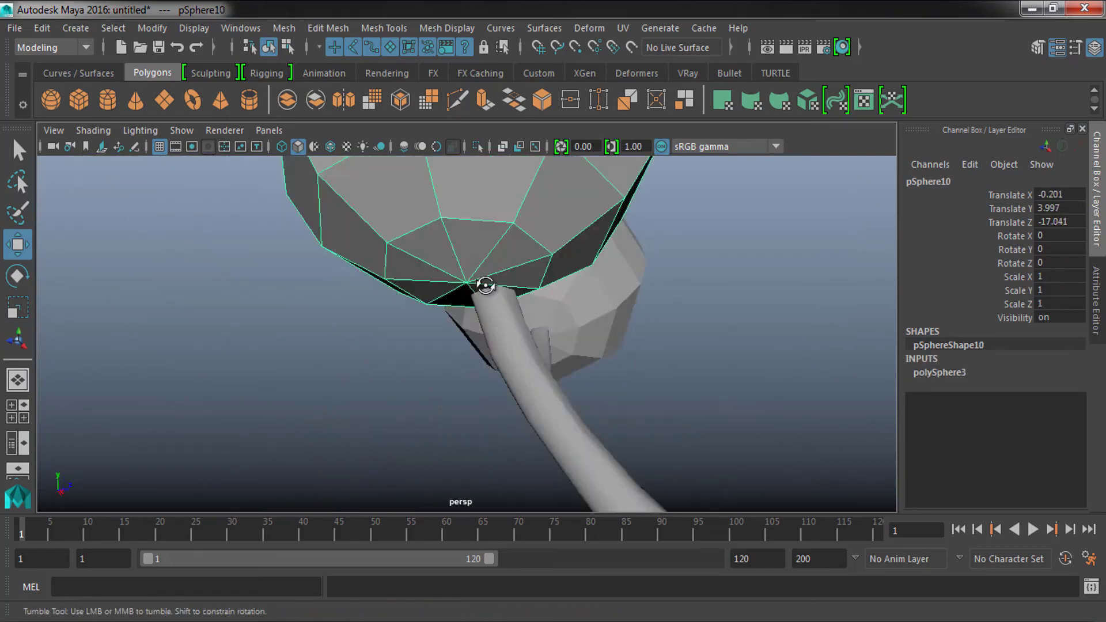
{"action": "scroll", "coordinate": [485, 286], "scroll_direction": "down", "scroll_amount": 5}
{"action": "mouse_move", "coordinate": [375, 266]}
{"action": "left_mouse_down", "text": "alt"}
{"action": "mouse_move", "coordinate": [353, 316]}
{"action": "mouse_move", "coordinate": [519, 351]}
{"action": "left_mouse_up", "text": "alt"}
{"action": "key", "text": "ctrl+d"}
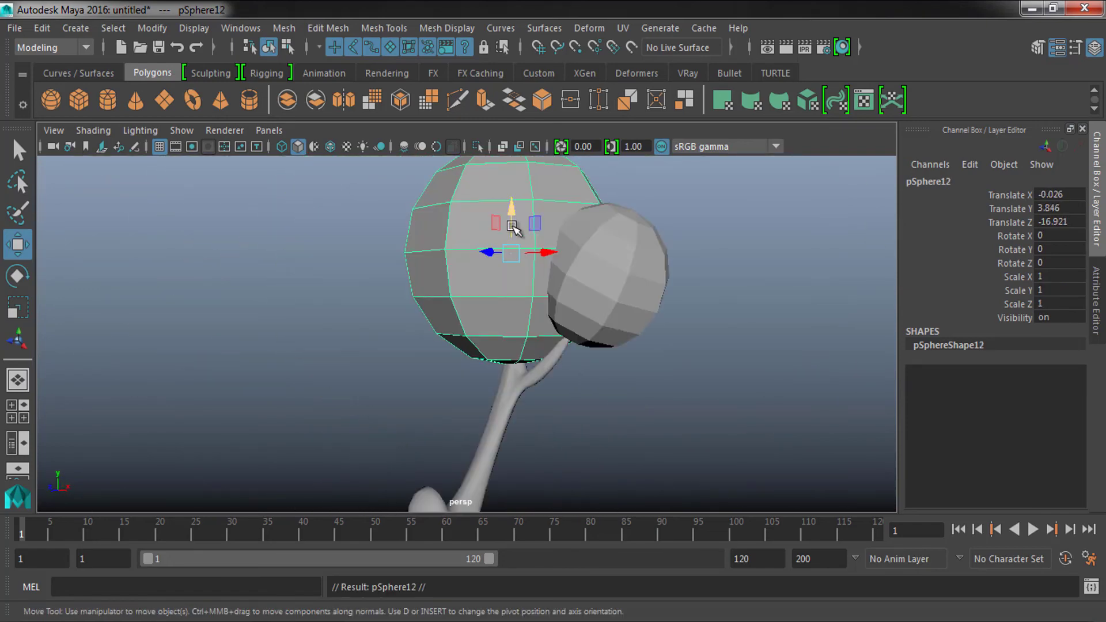
{"action": "left_click_drag", "start_coordinate": [514, 229], "coordinate": [515, 254]}
{"action": "key", "text": "r"}
{"action": "mouse_move", "coordinate": [514, 254]}
{"action": "left_mouse_down", "text": "alt"}
{"action": "mouse_move", "coordinate": [538, 352]}
{"action": "mouse_move", "coordinate": [476, 323]}
{"action": "mouse_move", "coordinate": [495, 346]}
{"action": "mouse_move", "coordinate": [484, 357]}
{"action": "mouse_move", "coordinate": [518, 322]}
{"action": "left_mouse_up", "text": "alt"}
Set a small sphere on the lower branch and select the trunk mesh
{"action": "key", "text": "w"}
{"action": "left_click_drag", "start_coordinate": [455, 363], "coordinate": [510, 304]}
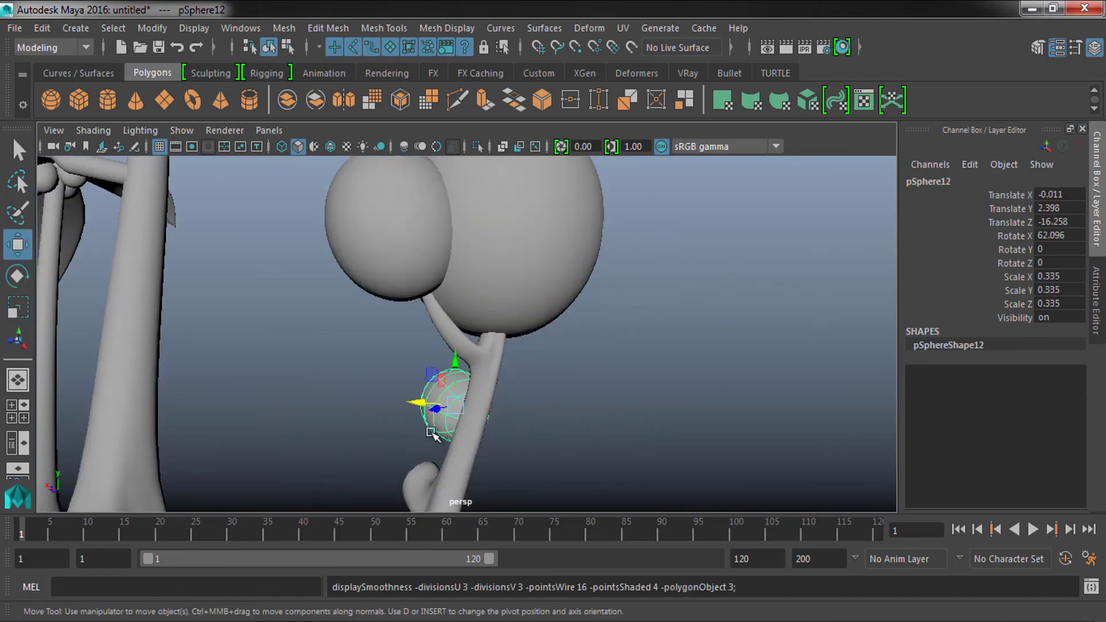
{"action": "scroll", "coordinate": [431, 433], "scroll_direction": "down", "scroll_amount": 5}
{"action": "left_click", "coordinate": [440, 358]}
{"action": "mouse_move", "coordinate": [440, 358]}
{"action": "left_mouse_down", "text": "alt"}
{"action": "mouse_move", "coordinate": [492, 435]}
{"action": "mouse_move", "coordinate": [484, 289]}
{"action": "left_mouse_up", "text": "alt"}
{"action": "left_click", "coordinate": [484, 289]}
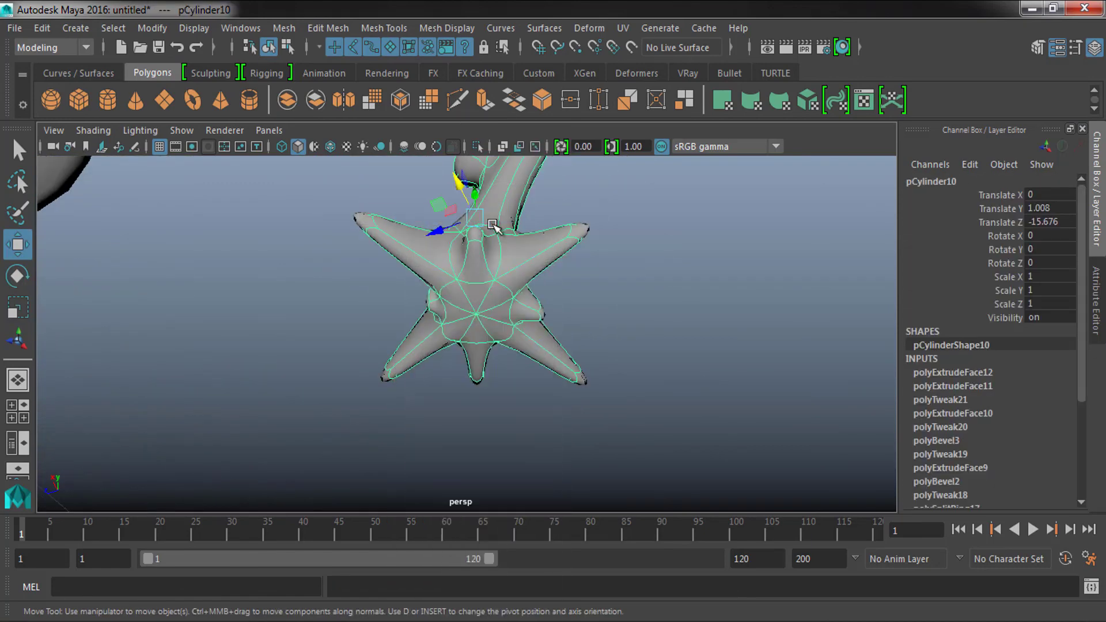
{"action": "key", "text": "F11"}
{"action": "left_click_drag", "start_coordinate": [492, 224], "coordinate": [471, 313], "text": "alt"}
{"action": "left_click", "coordinate": [471, 313]}
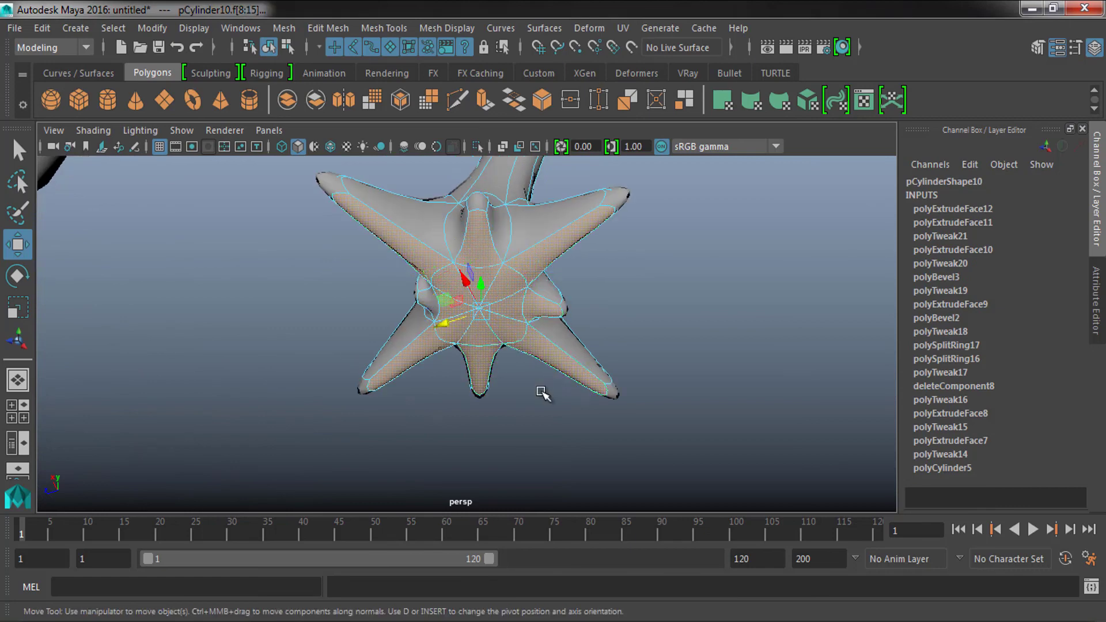
{"action": "left_click", "coordinate": [543, 393]}
{"action": "left_click_drag", "start_coordinate": [543, 393], "coordinate": [630, 329], "text": "alt"}
{"action": "left_click_drag", "start_coordinate": [537, 359], "coordinate": [672, 321], "text": "alt"}
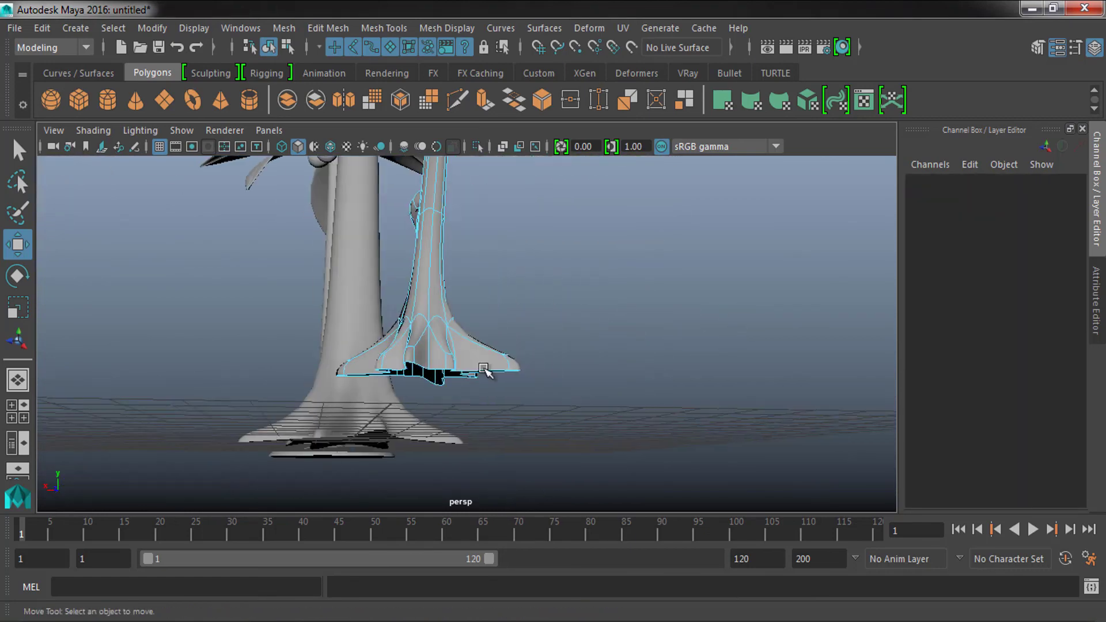
{"action": "mouse_move", "coordinate": [672, 321]}
{"action": "right_mouse_down", "text": "alt"}
{"action": "mouse_move", "coordinate": [657, 397]}
{"action": "mouse_move", "coordinate": [469, 254]}
{"action": "right_mouse_up", "text": "alt"}
{"action": "left_click_drag", "start_coordinate": [469, 254], "coordinate": [346, 321], "text": "alt"}
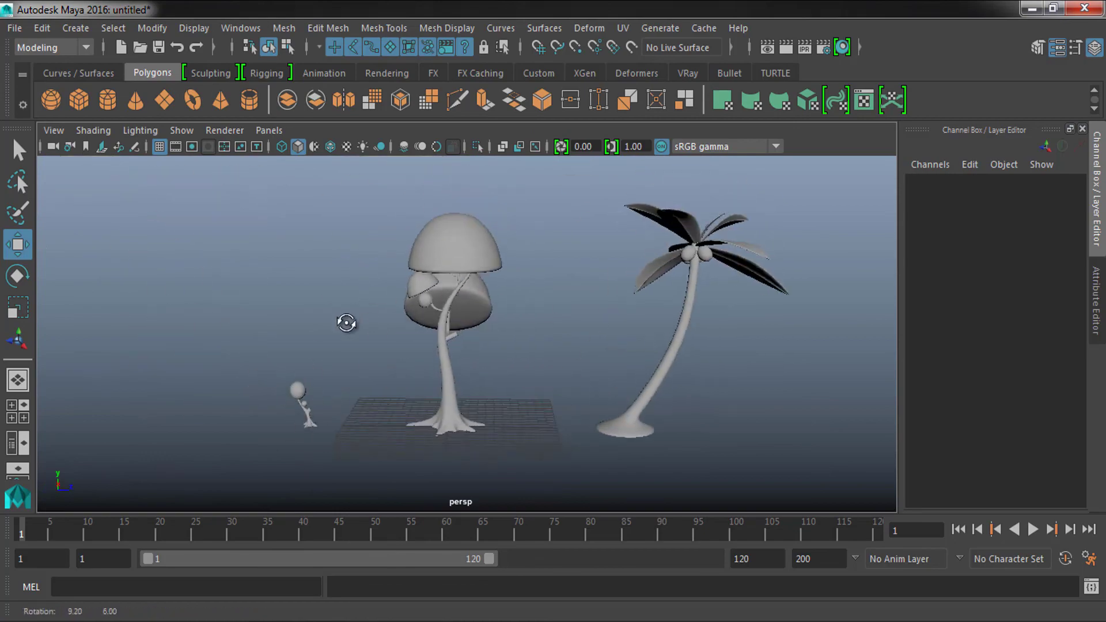